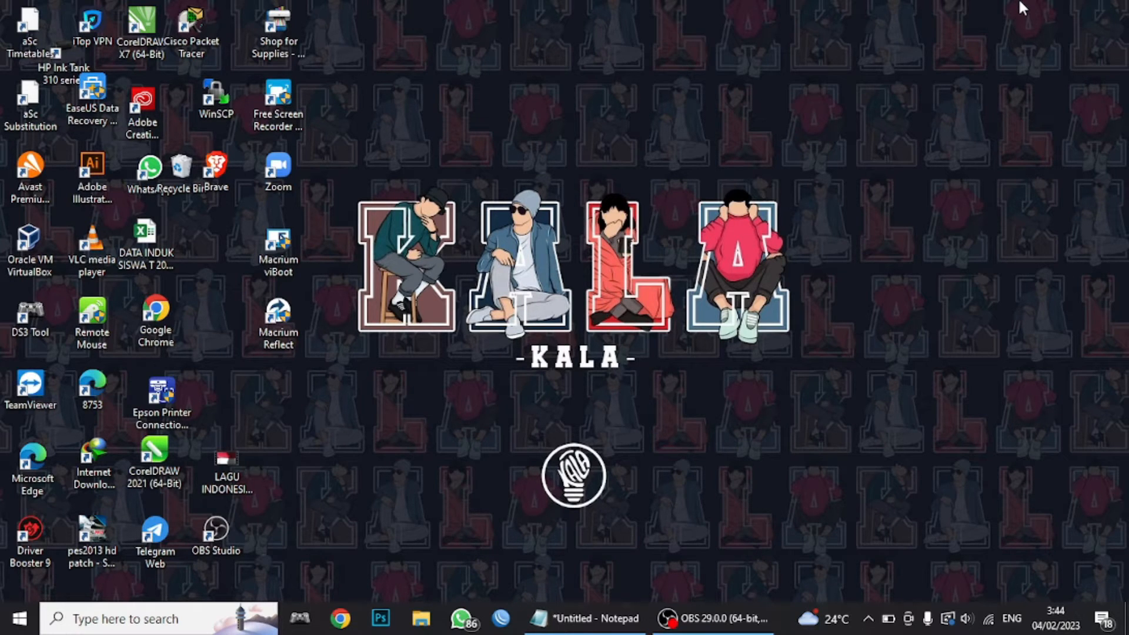
Review the IP gateway and ether 2 addresses in the untitled Notepad note
left_click(584, 613)
left_click(336, 282)
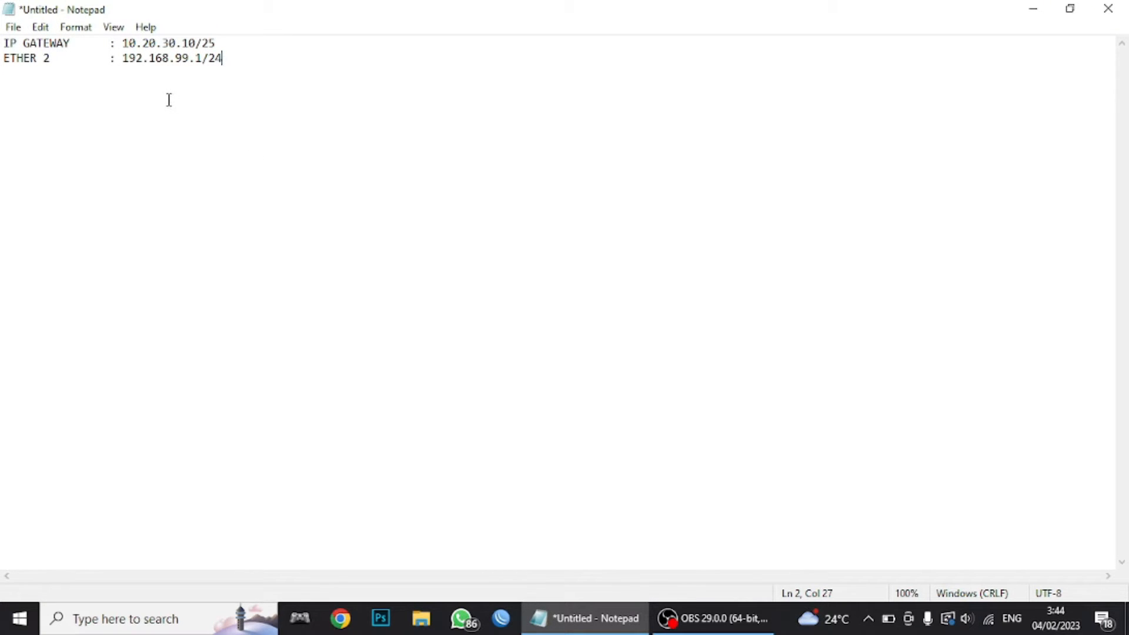
double_click(77, 46)
left_click(77, 46)
left_click(226, 64)
left_click(1046, 10)
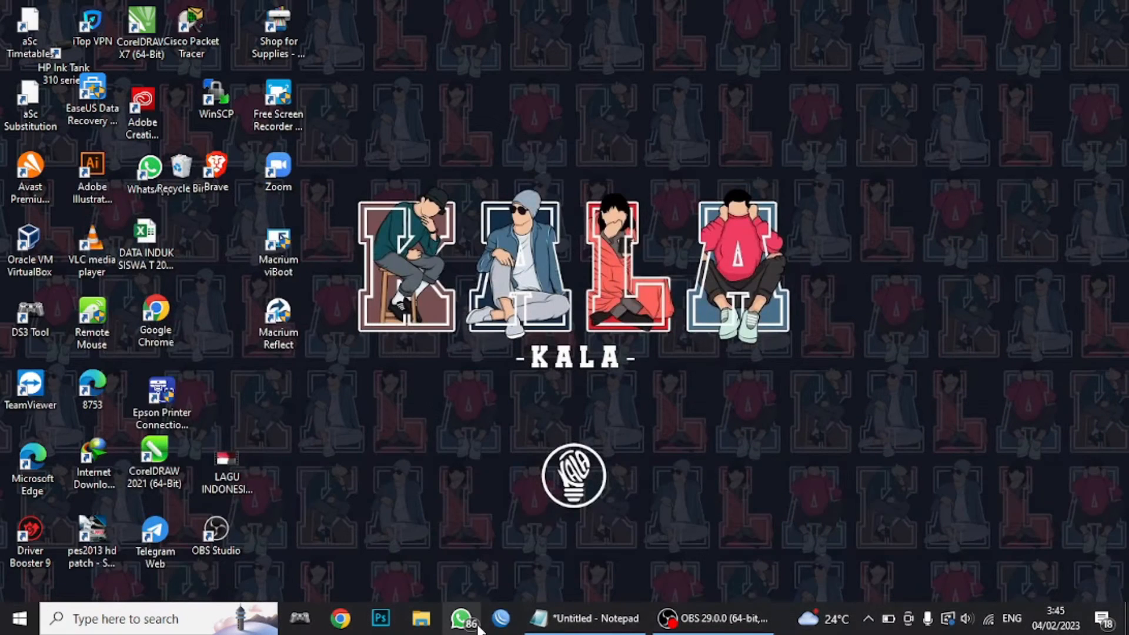
Start WinBox, connect to the neighbouring RB941-2nD MikroTik router by its MAC address, and maximize the session window
left_click(501, 618)
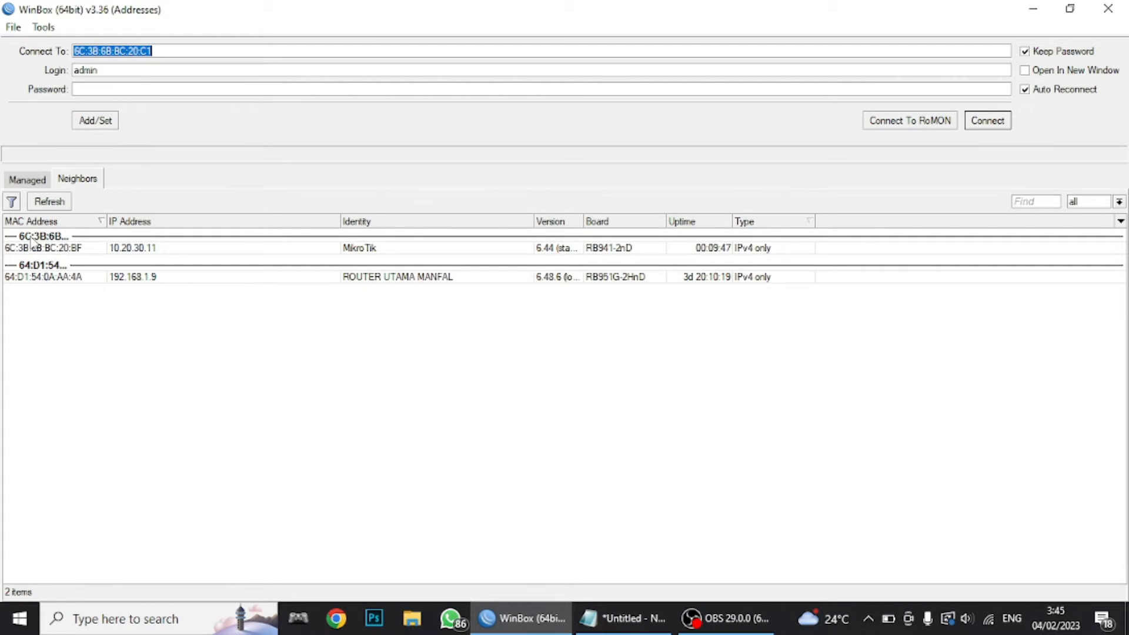
left_click(26, 248)
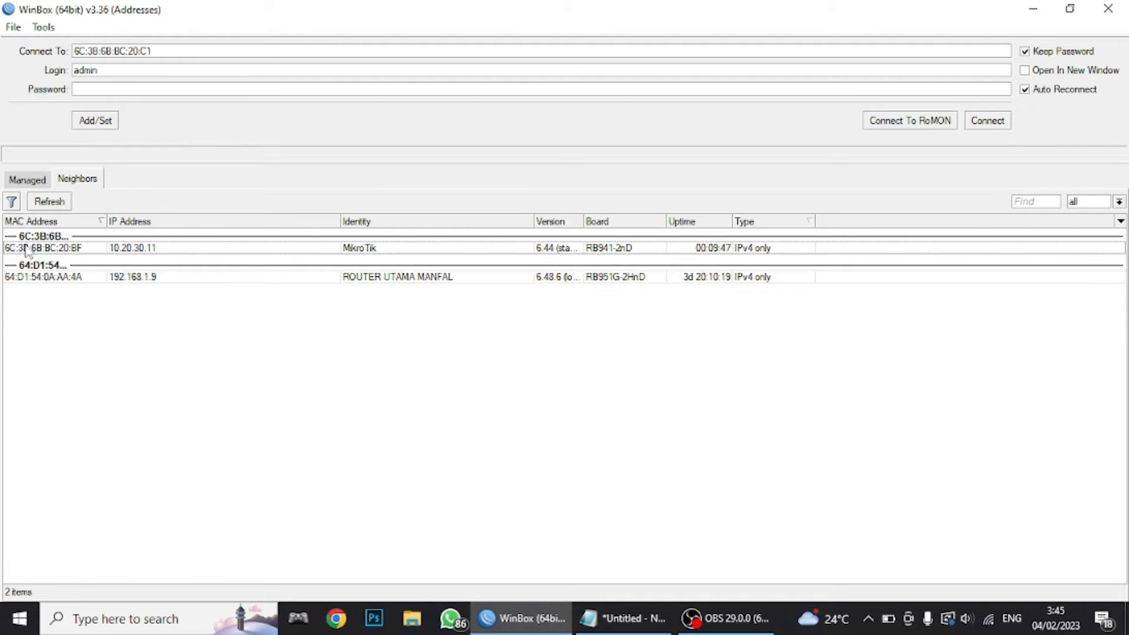
left_click(26, 247)
double_click(27, 249)
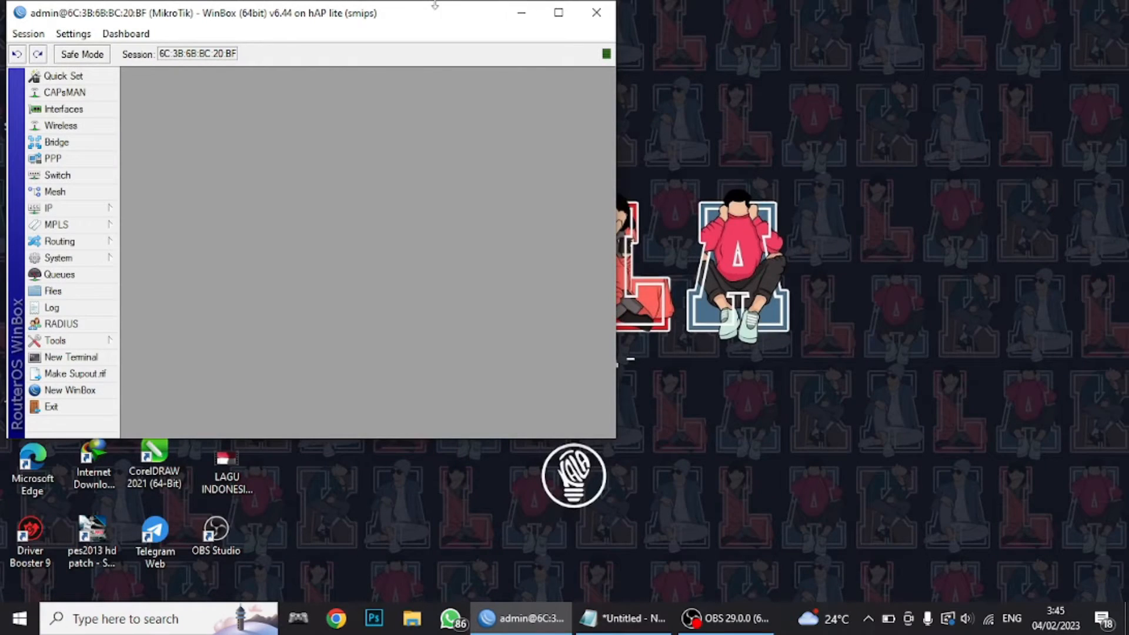
left_click(558, 13)
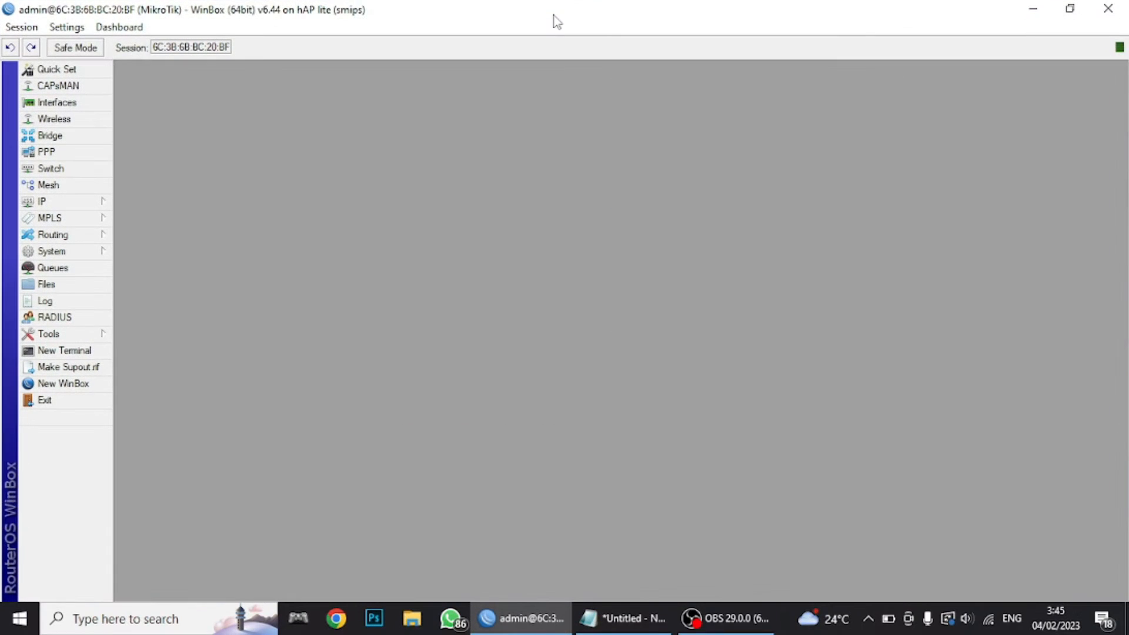
Remove the existing ether1 entry from the router's DHCP clients
left_click(50, 207)
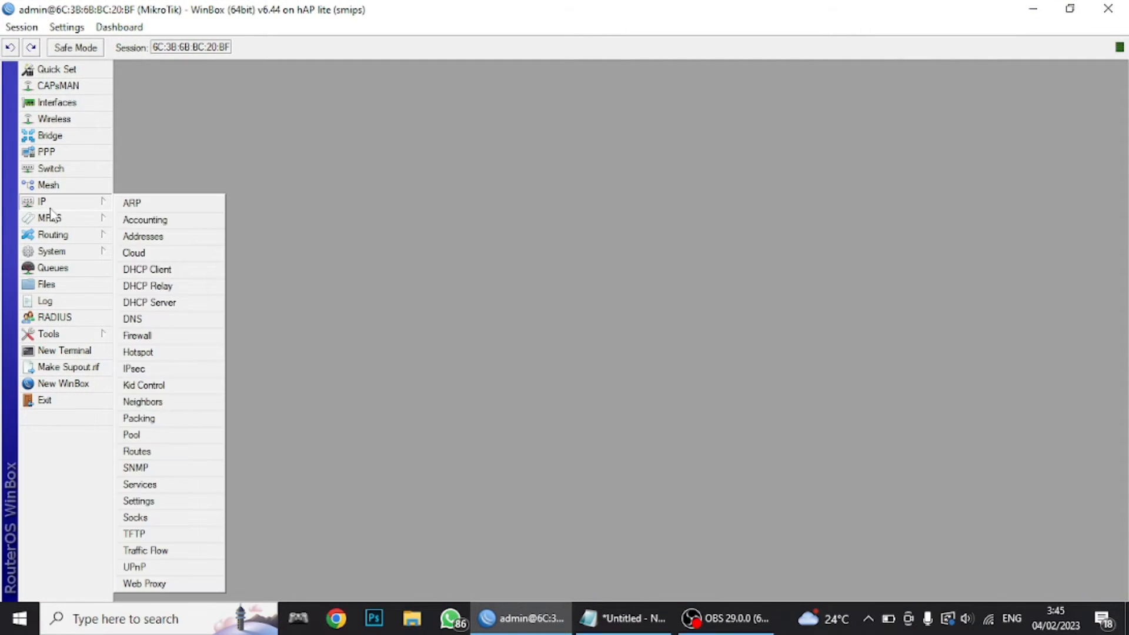
left_click(142, 270)
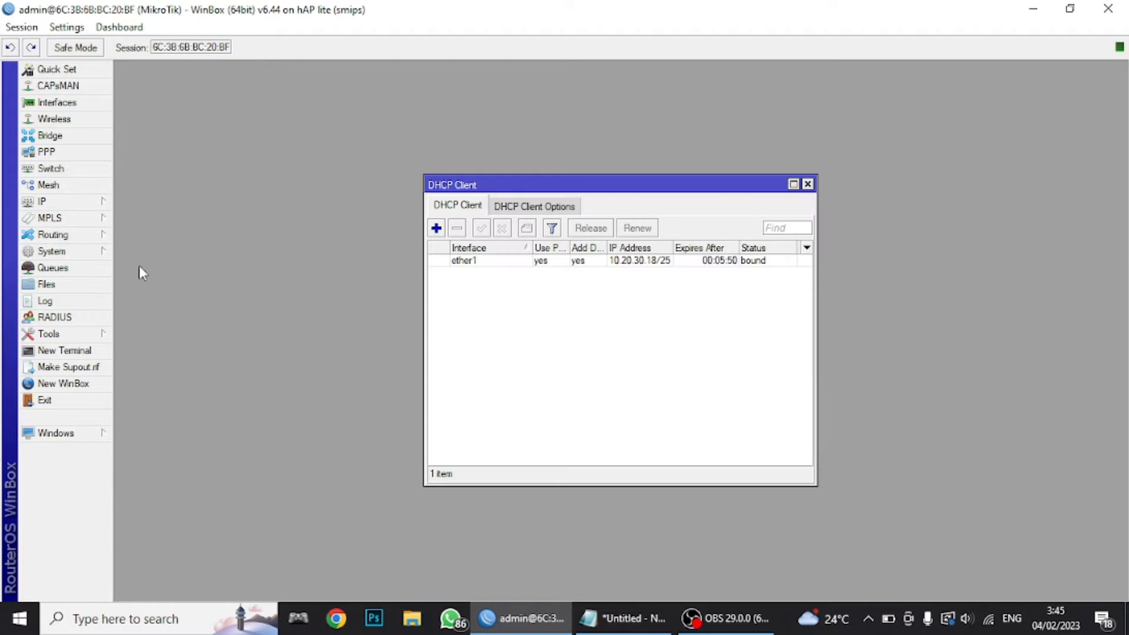
left_click(472, 264)
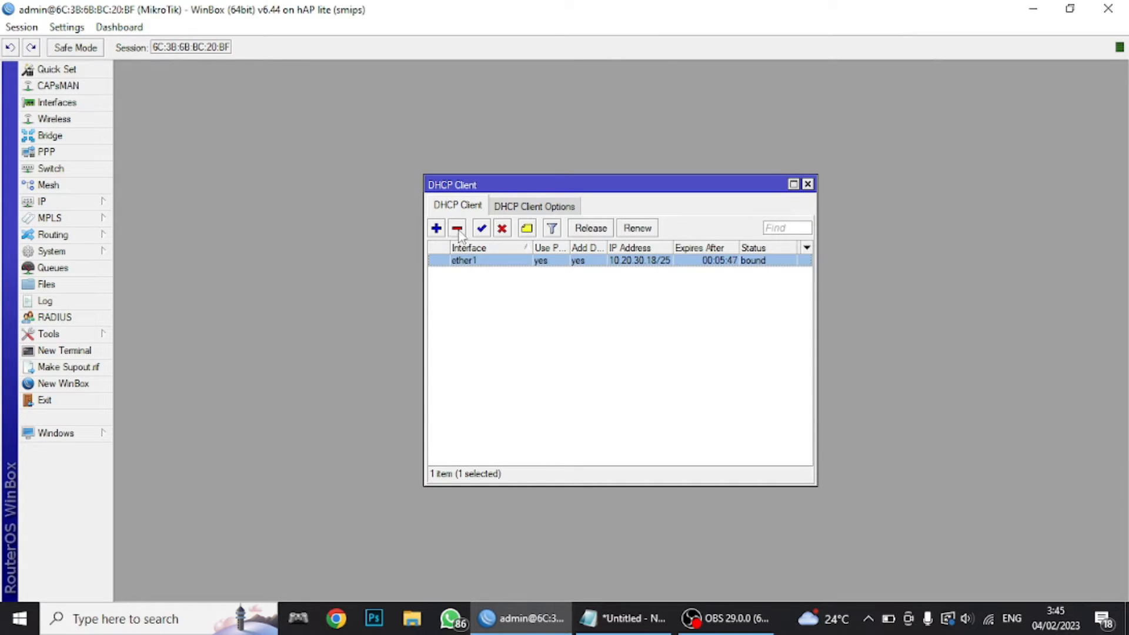
left_click(458, 229)
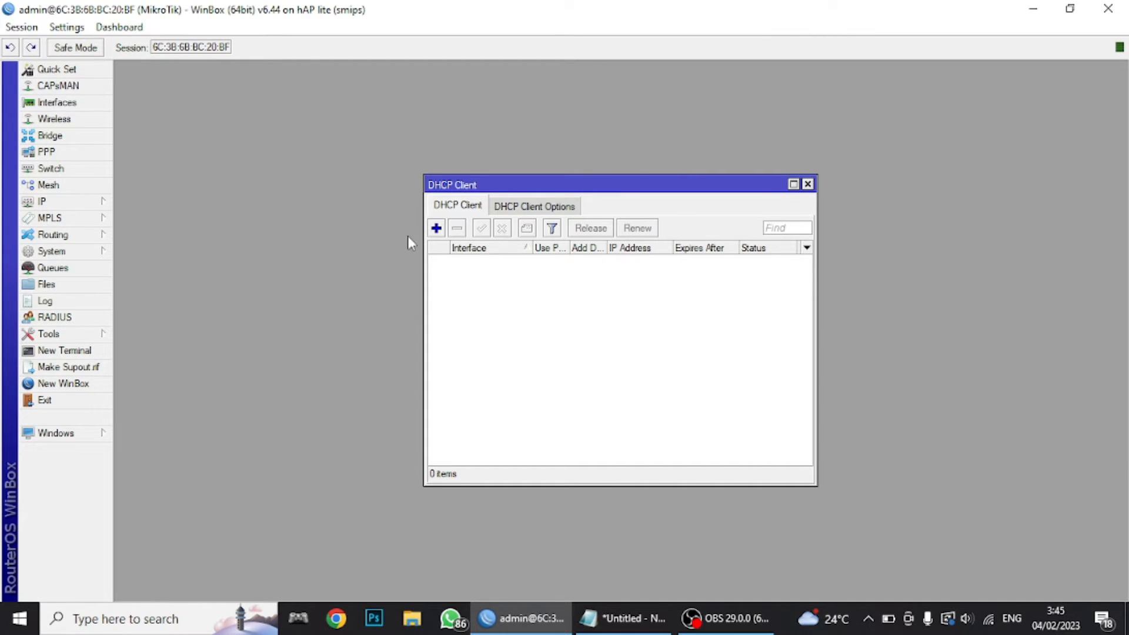
Add a DHCP client on interface ether1 with Use Peer DNS, Use Peer NTP and Add Default Route enabled
left_click(435, 229)
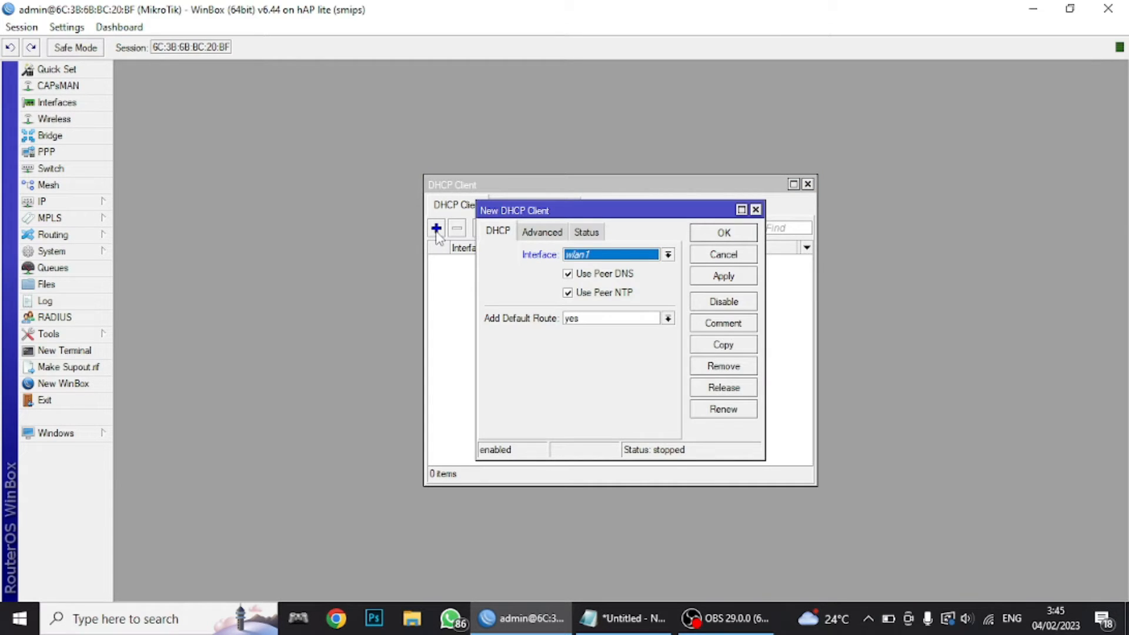
left_click(626, 257)
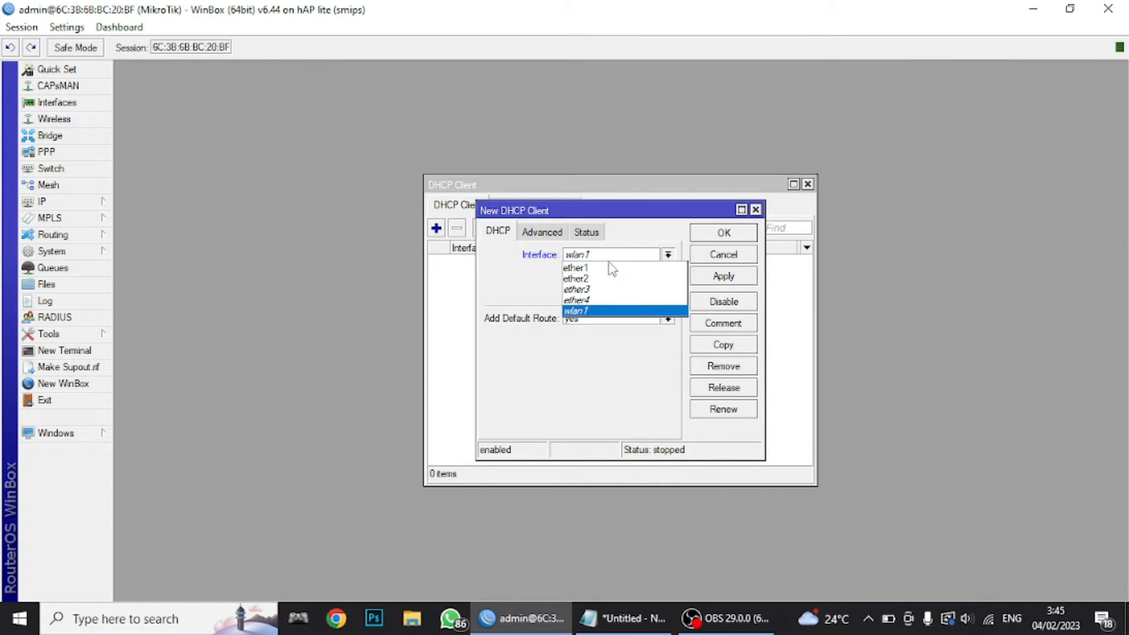
left_click(611, 269)
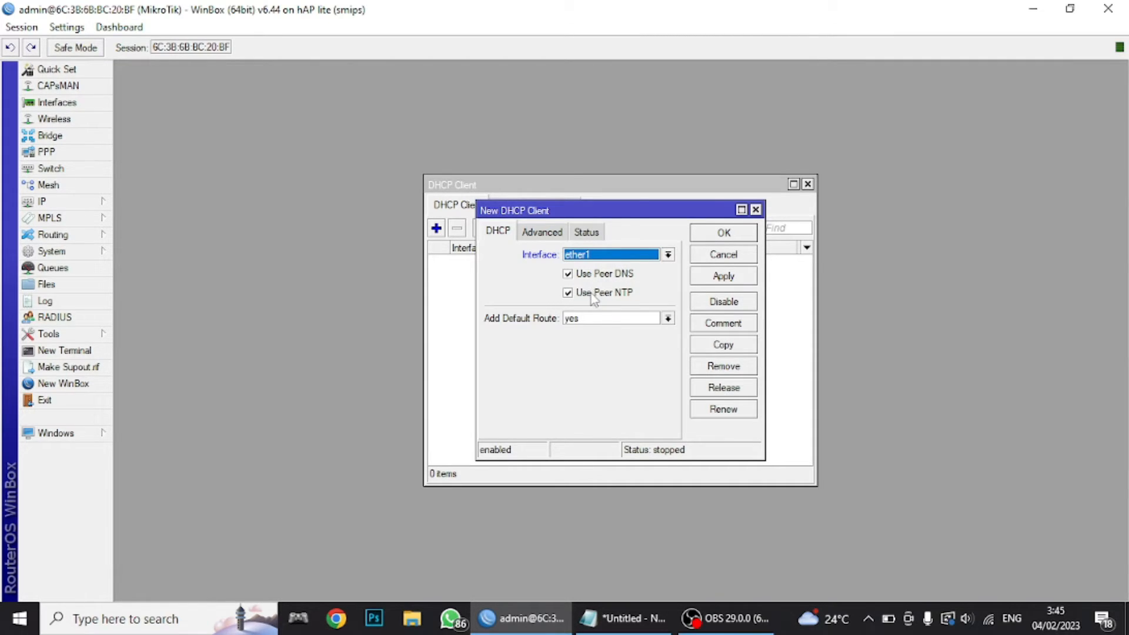
left_click(568, 292)
left_click(569, 292)
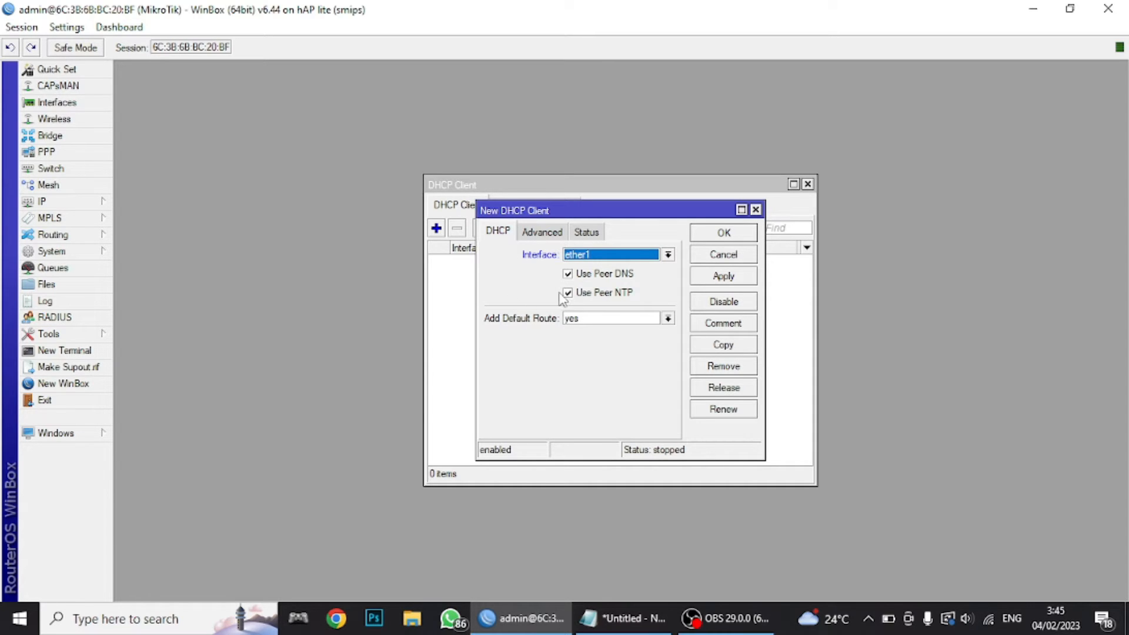
left_click(732, 284)
left_click(733, 238)
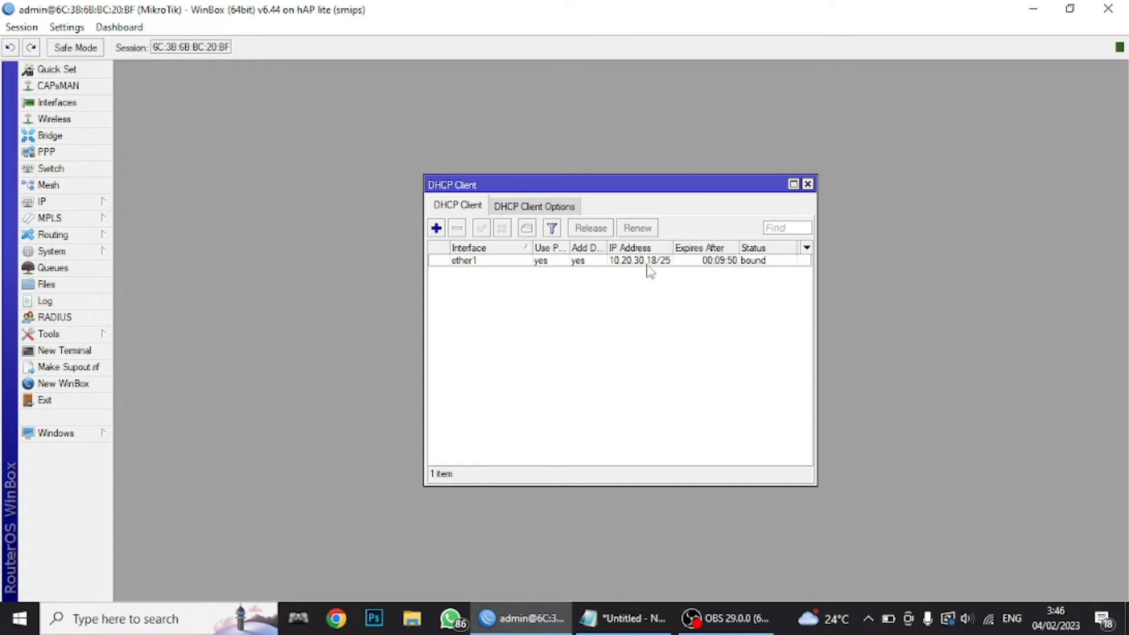
Compare the ether1 client's assigned IP address with the gateway address in the Notepad note, returning to WinBox
mouse_move(657, 269)
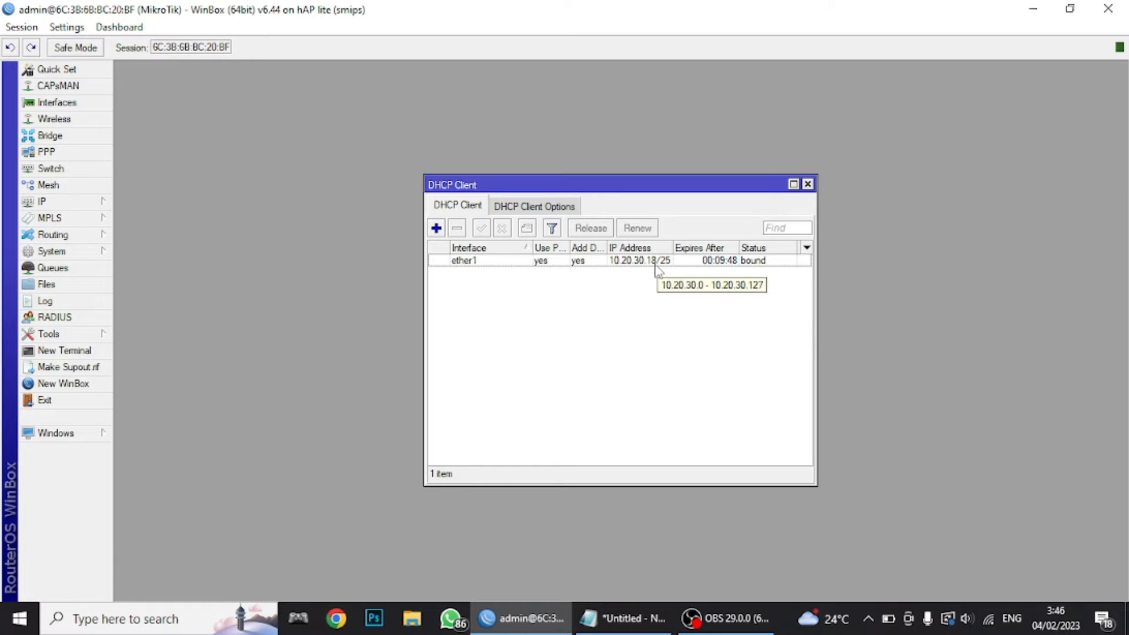
left_click(615, 615)
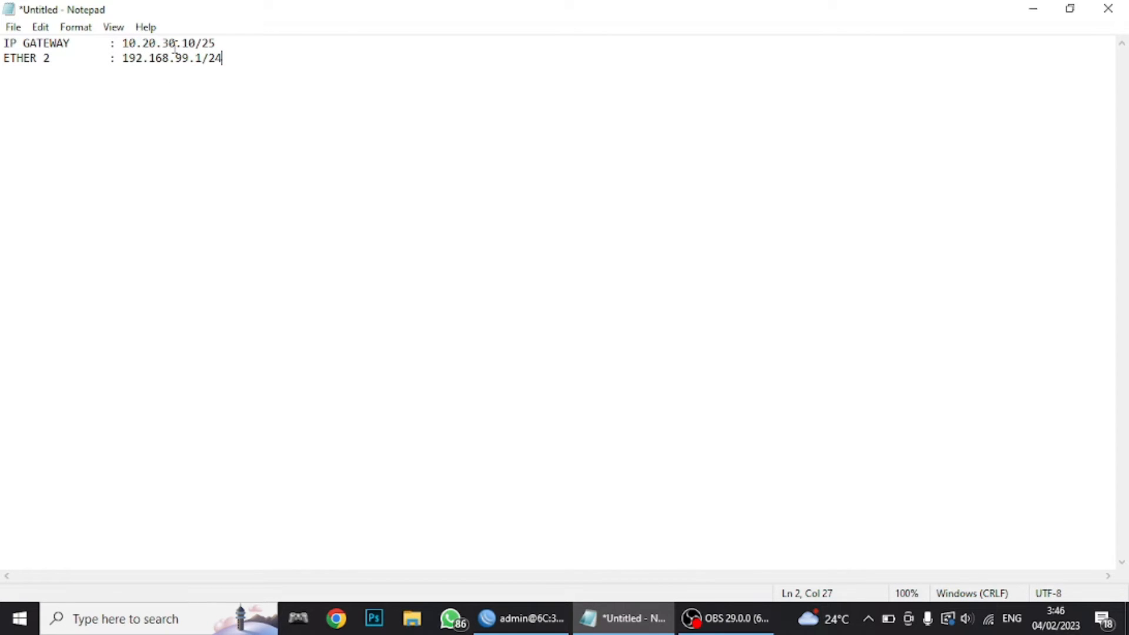
left_click(1037, 10)
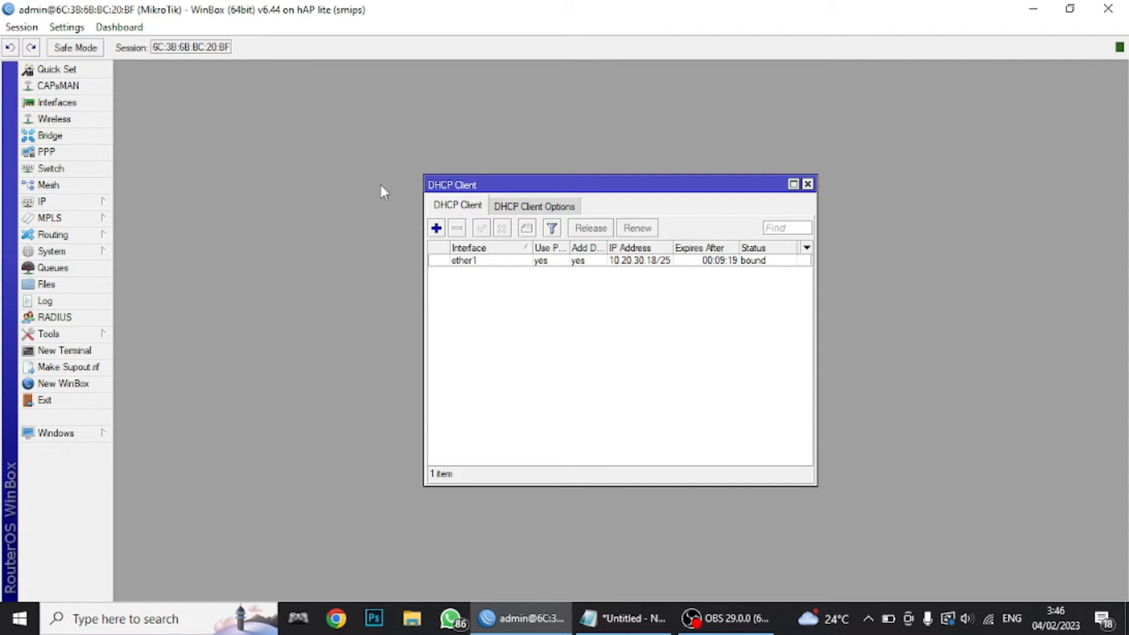
Examine the router's route list and its DNS server settings, keeping the route list open
left_click(75, 204)
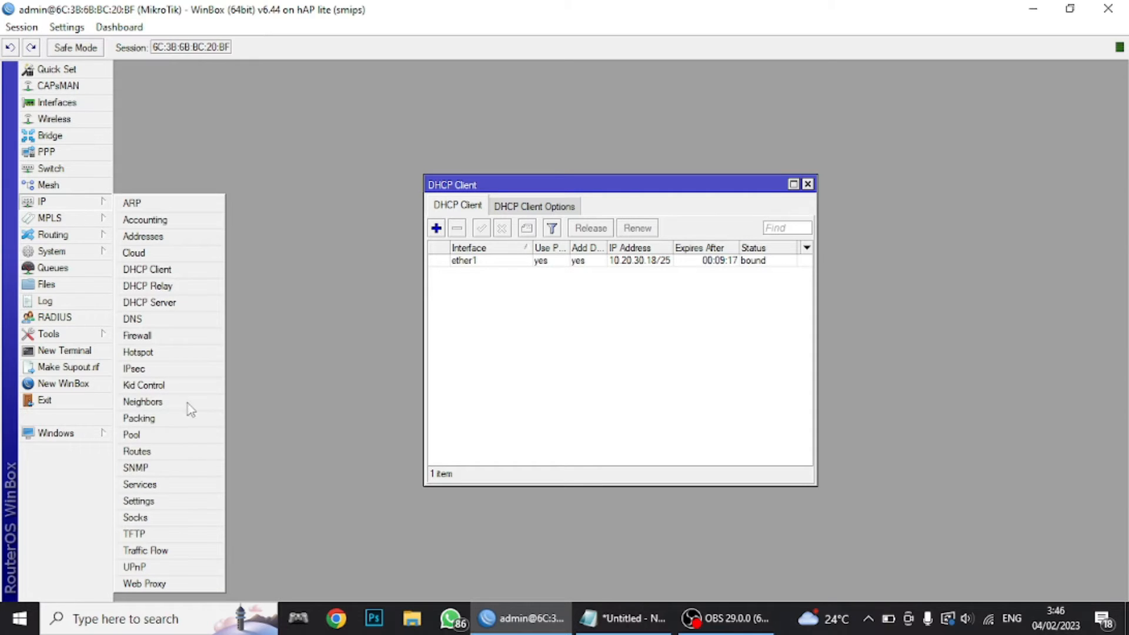
left_click(167, 454)
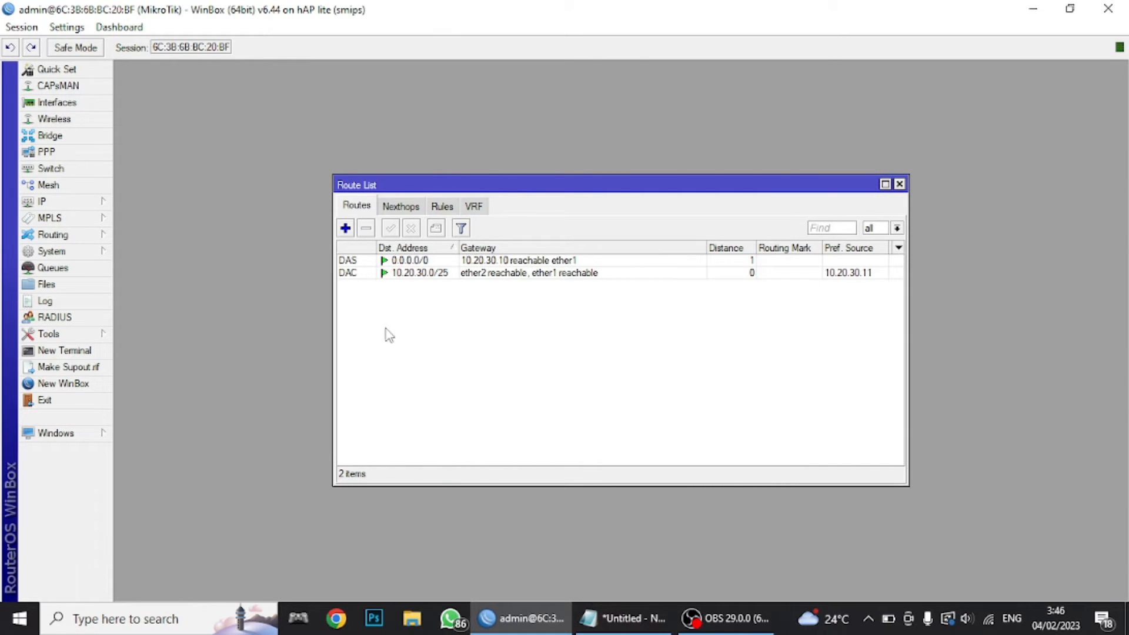
left_click_drag(477, 189, 473, 293)
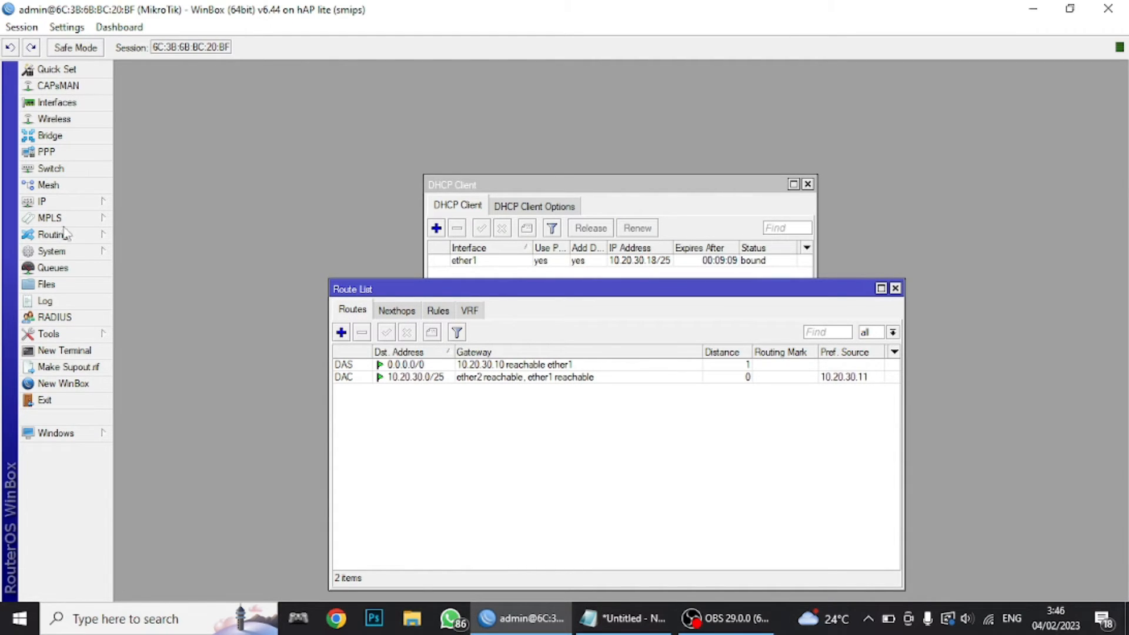
left_click(40, 203)
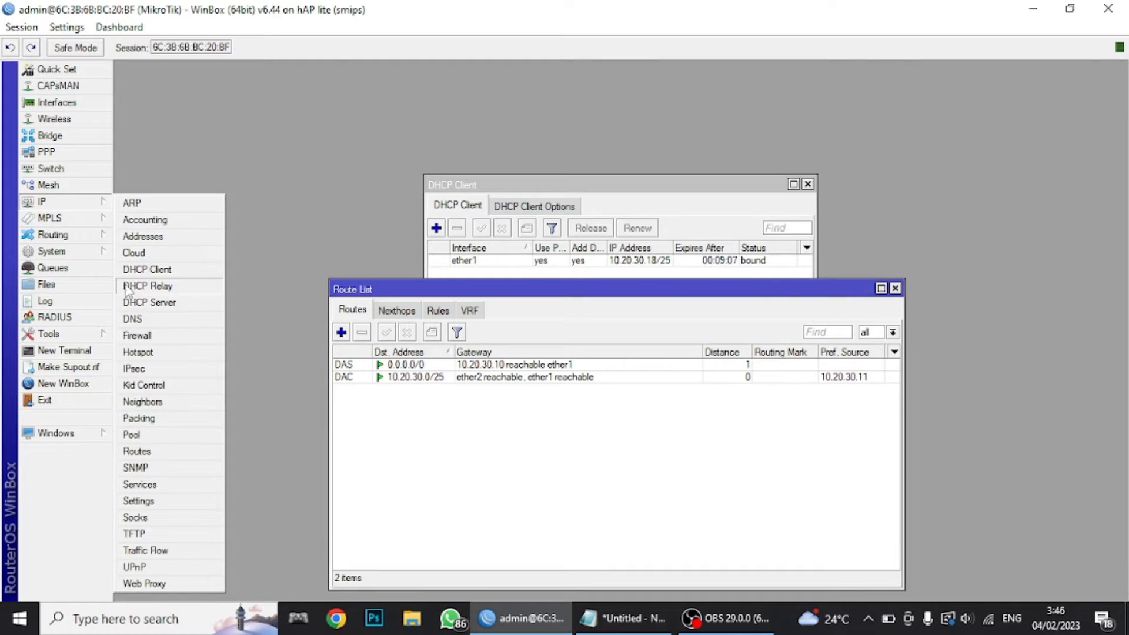
left_click(136, 319)
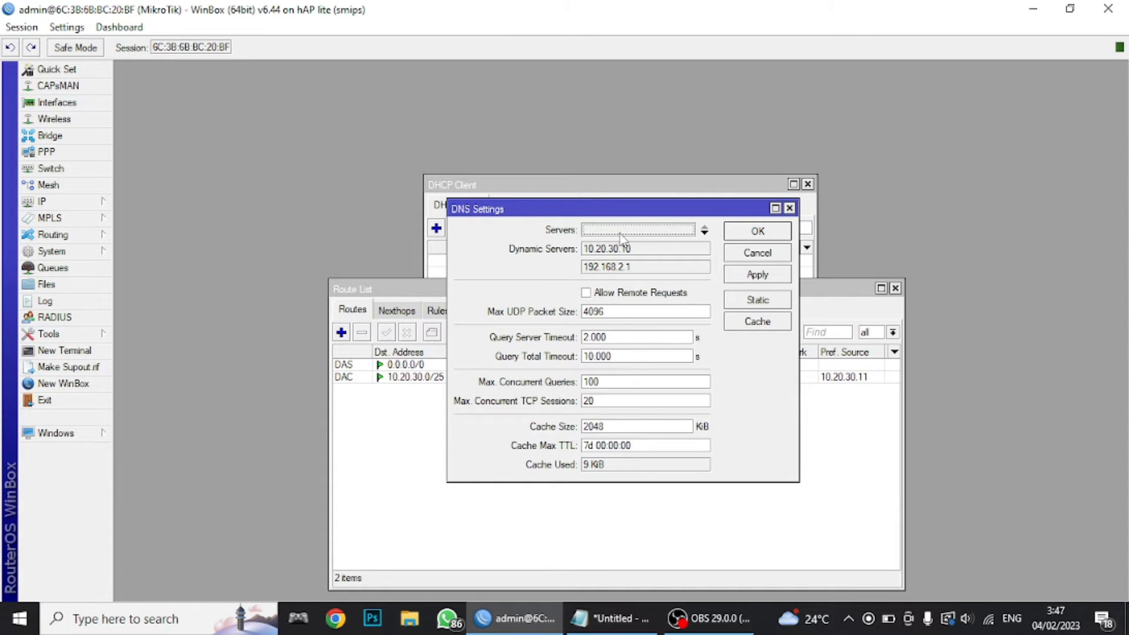
left_click(790, 209)
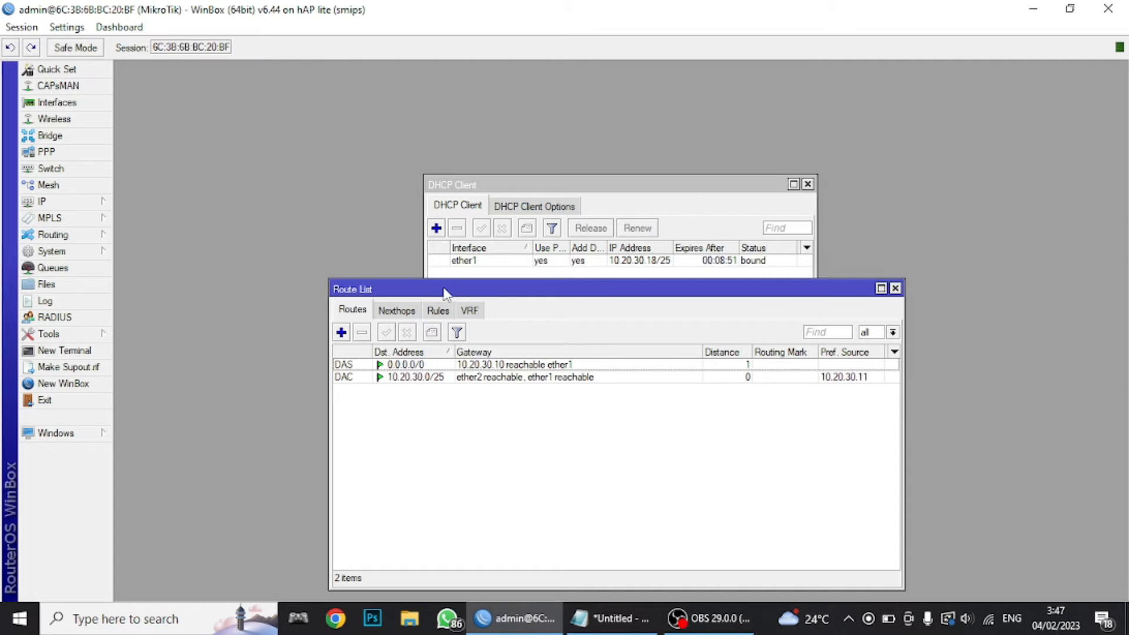
Move the route list aside and delete the DHCP client on ether1
left_click_drag(445, 292, 297, 335)
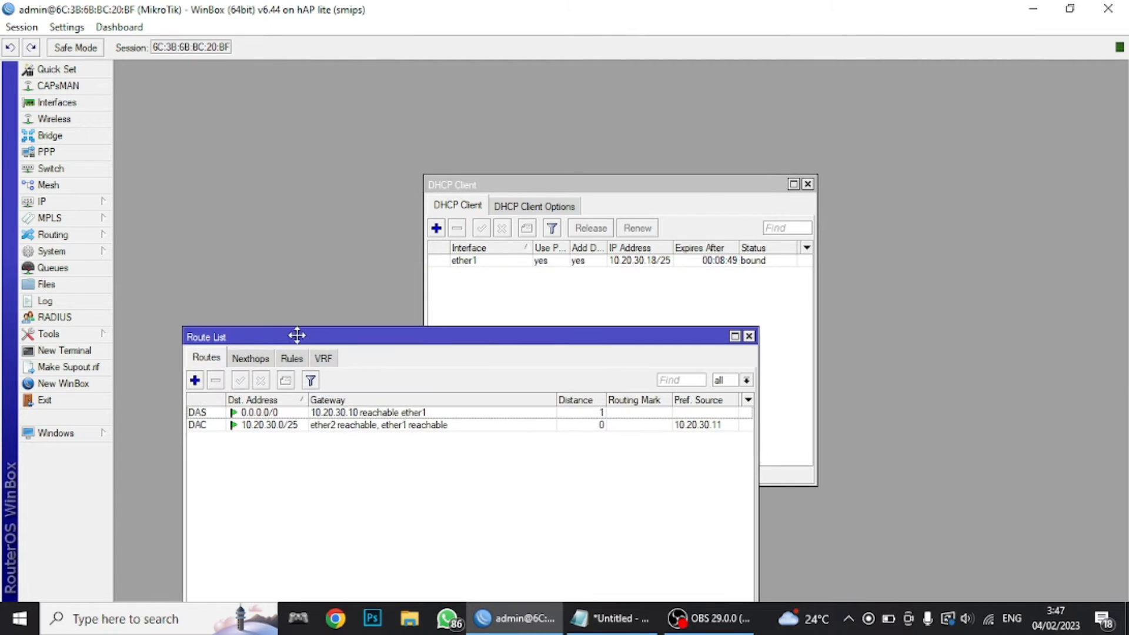
left_click(478, 262)
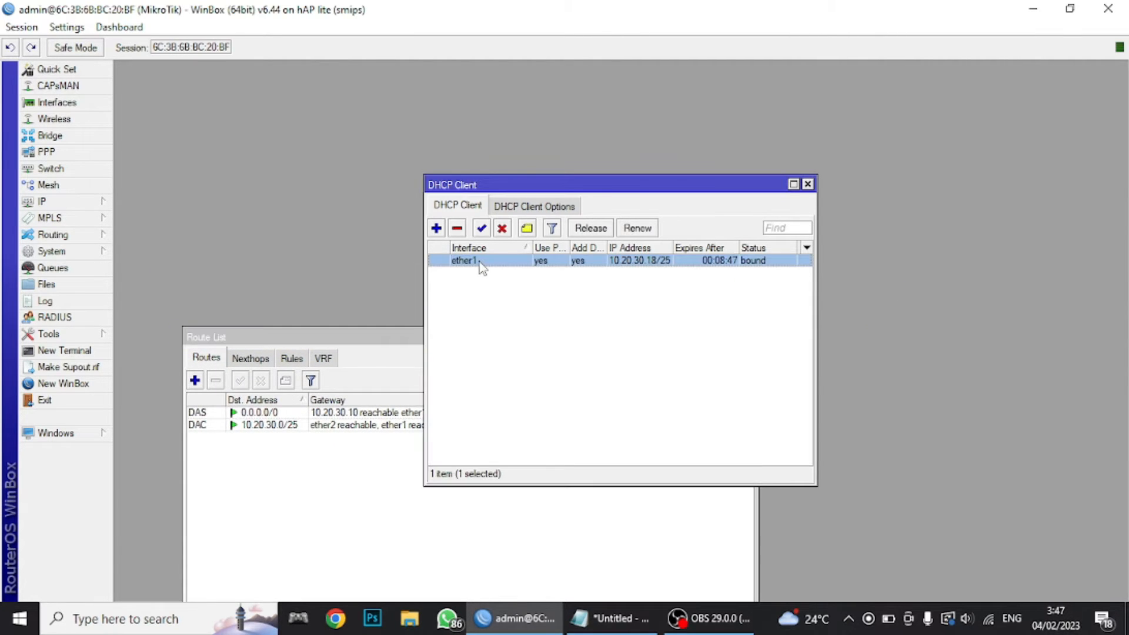
left_click(457, 228)
Try to remove the 10.20.30.0/25 route from the route list
left_click(293, 417)
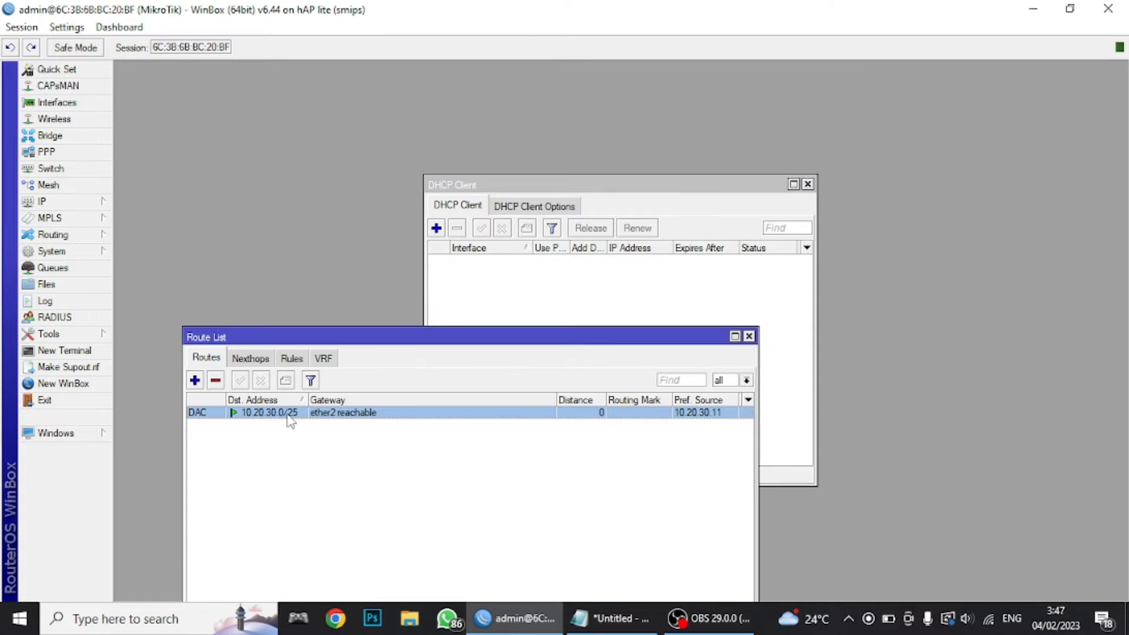
left_click(216, 381)
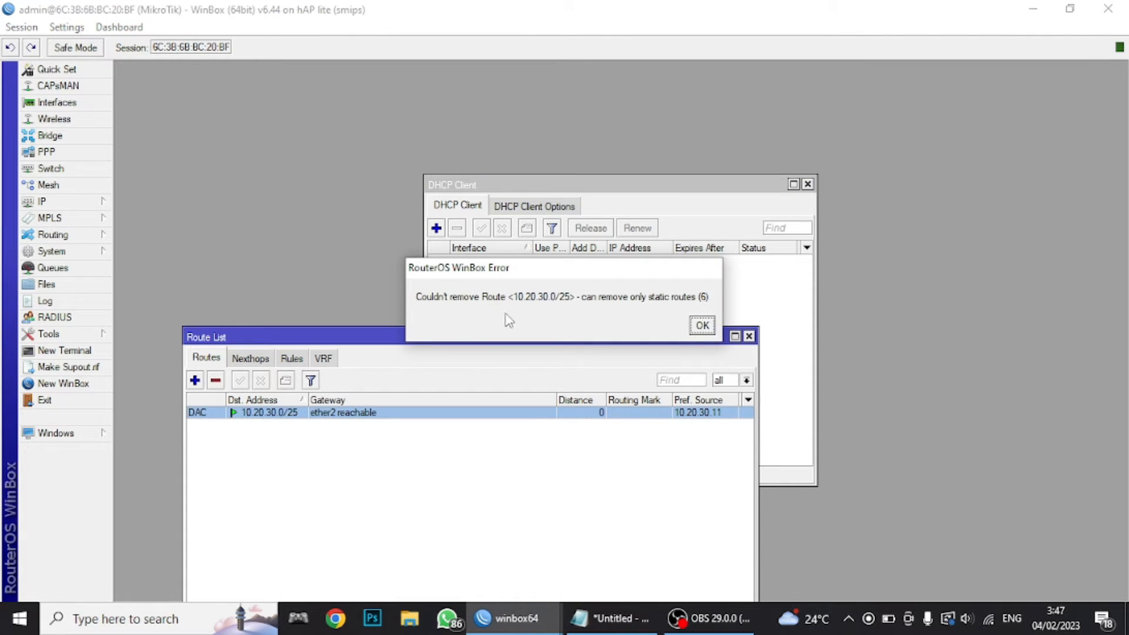
left_click(710, 330)
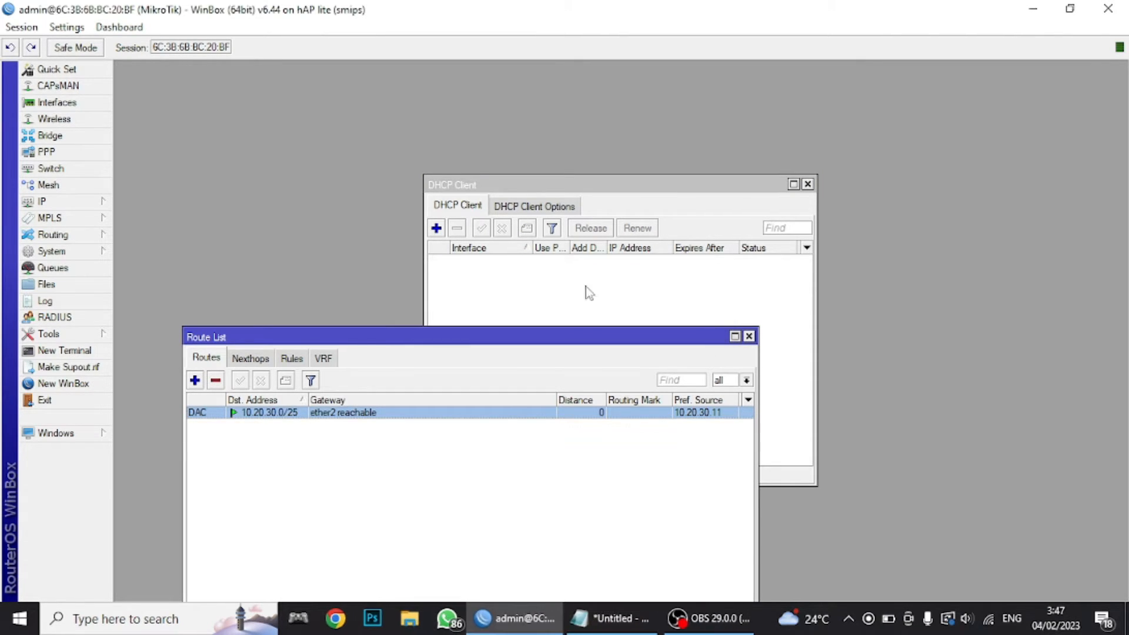
Edit the existing entry in the IP address list, assigning it to interface ether1 with address 10.20.30.18/25
left_click(32, 204)
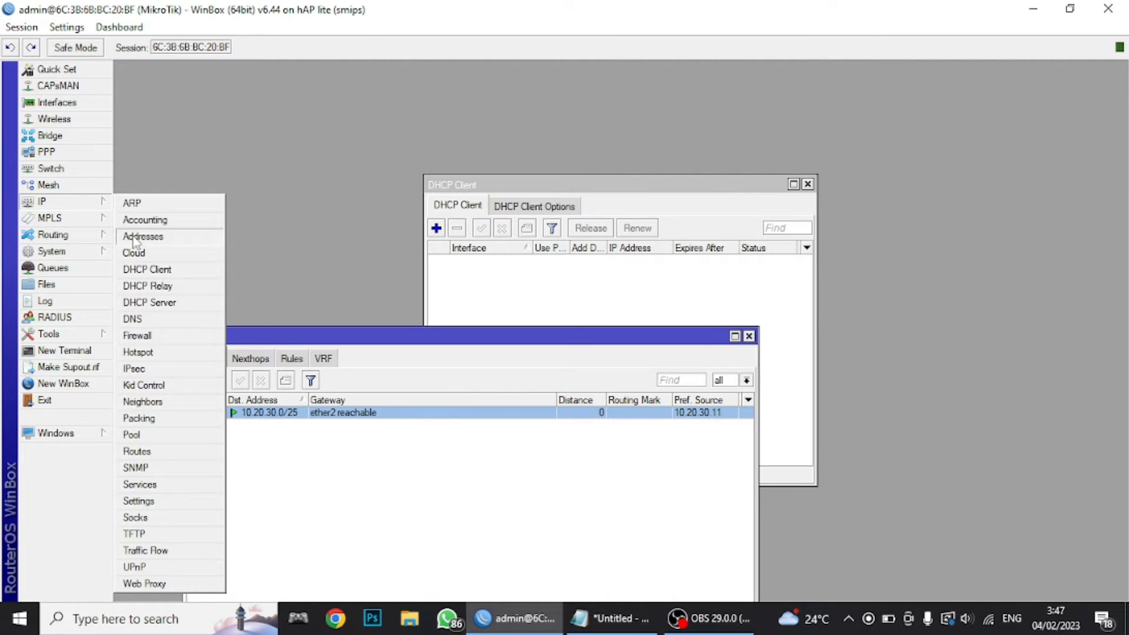
left_click(134, 236)
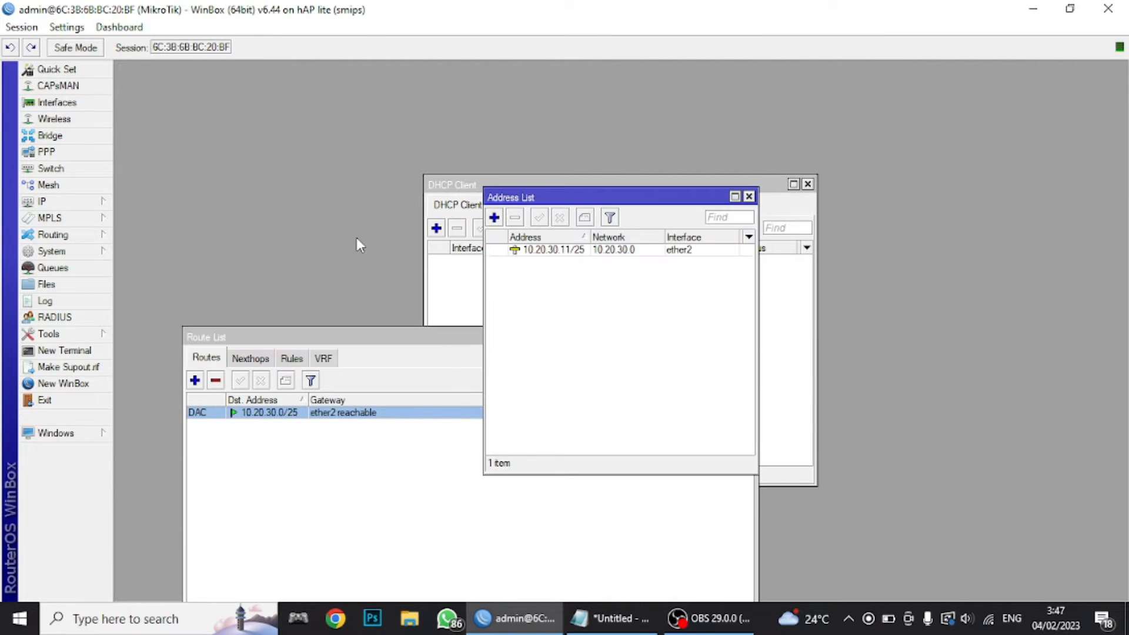
double_click(532, 250)
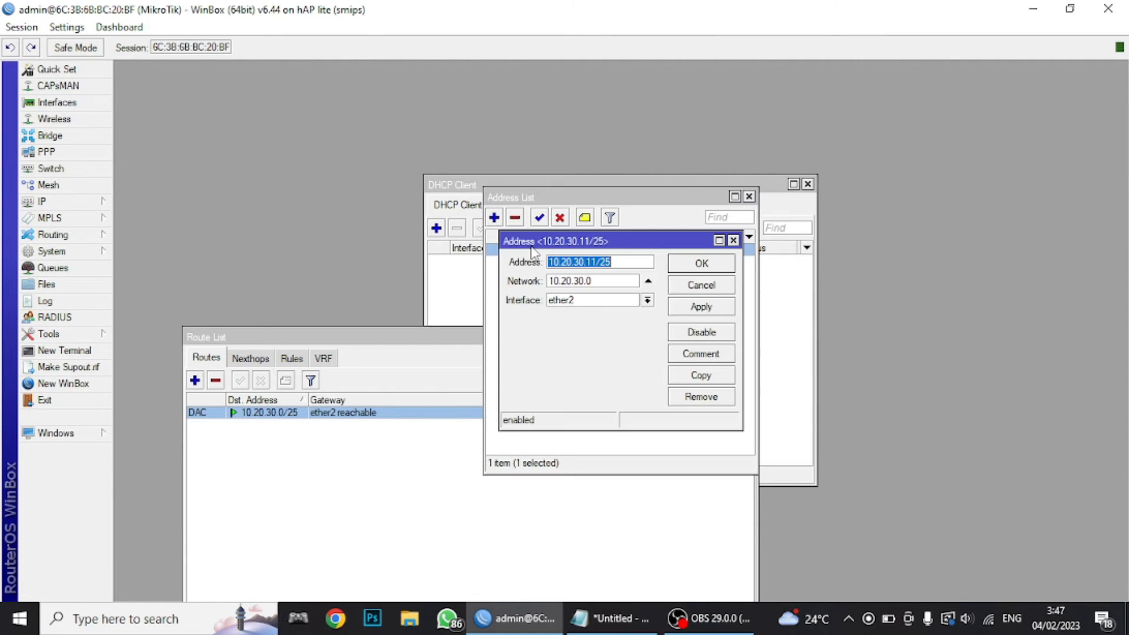
left_click(648, 300)
left_click(627, 315)
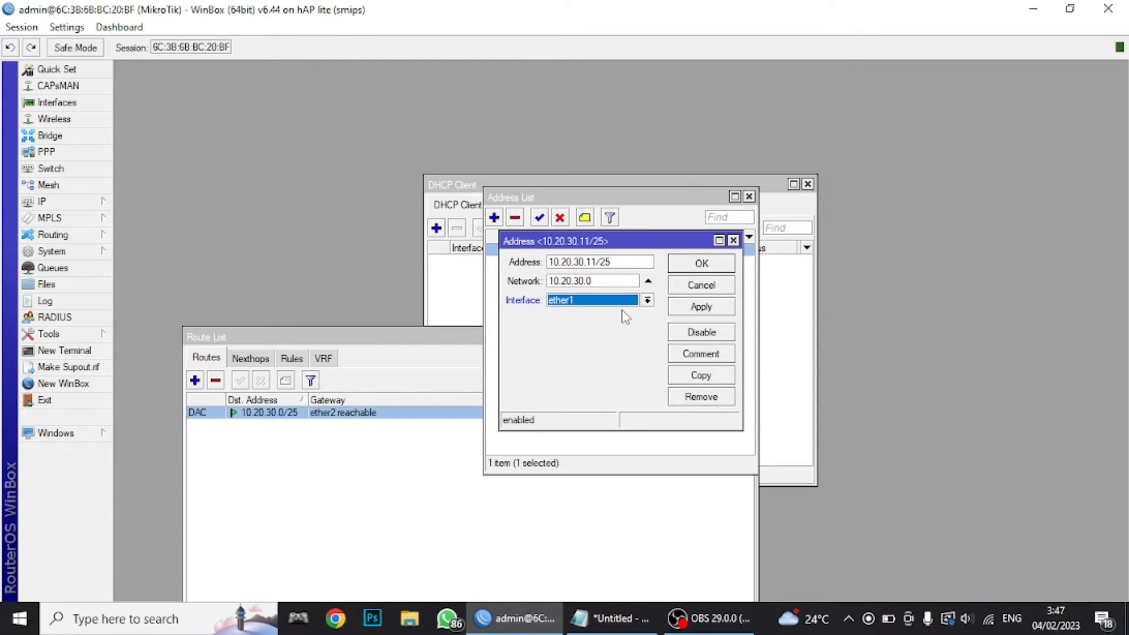
left_click(598, 264)
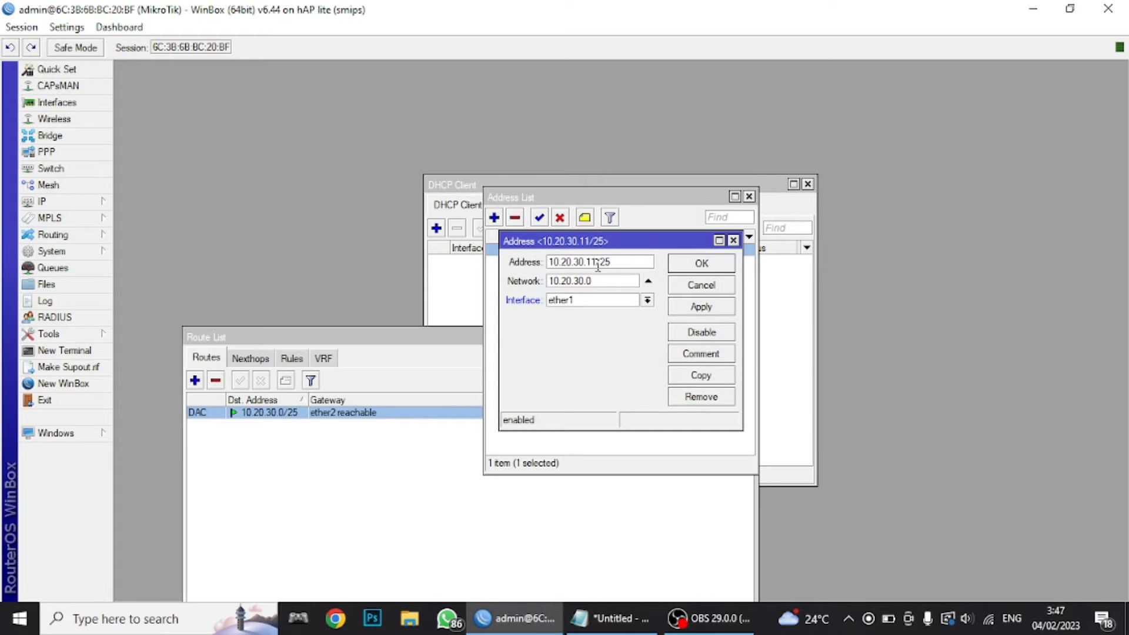
key("BackSpace")
type("8")
left_click(688, 308)
left_click(698, 269)
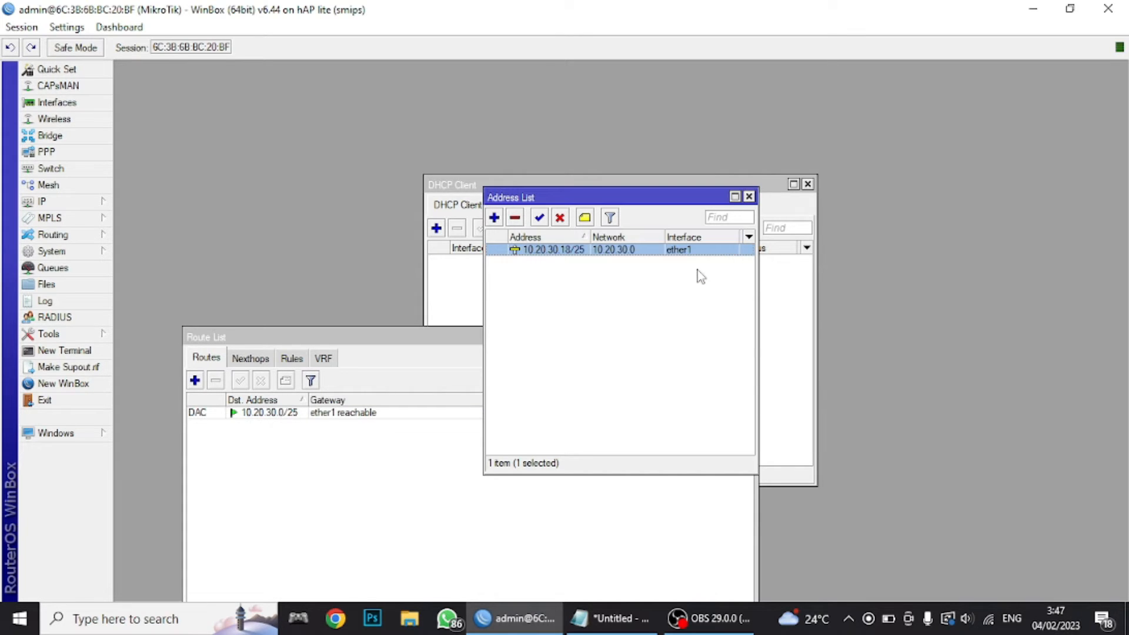
Add the IP address 192.168.99.1/24 on interface ether2 to the address list
left_click_drag(619, 200, 694, 225)
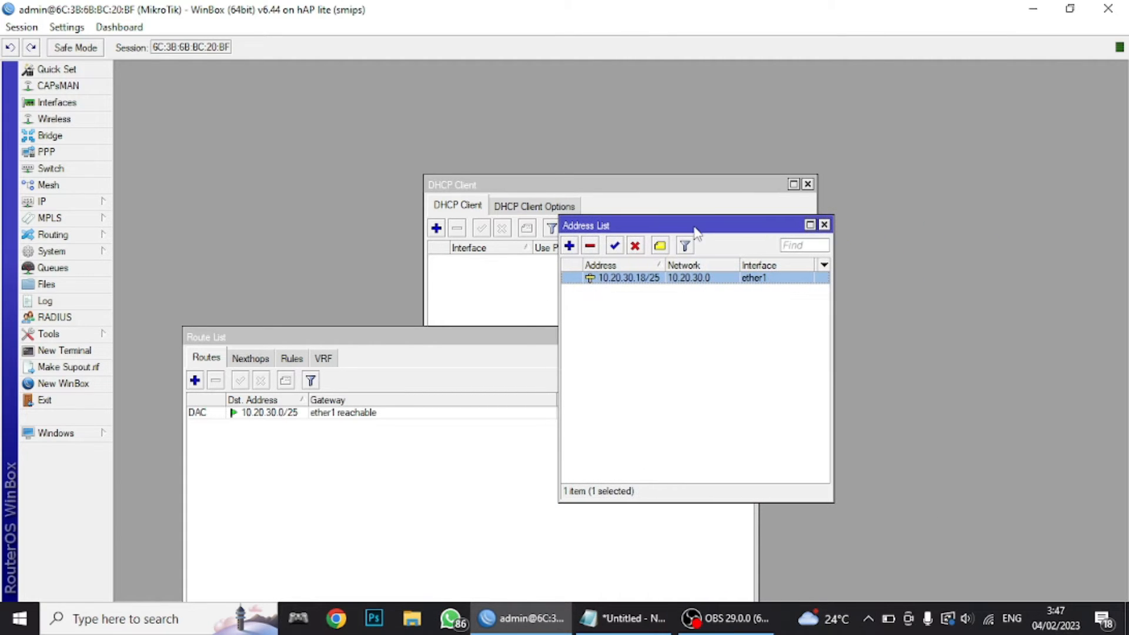
left_click(569, 246)
type("19")
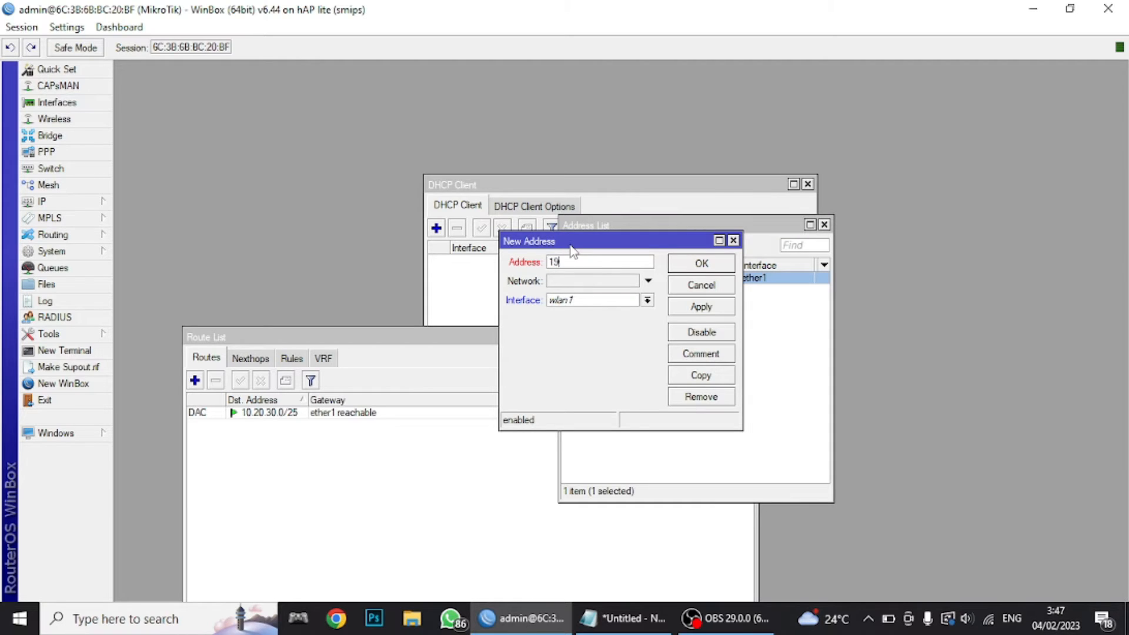
type("2.168.99.1/24")
left_click(575, 302)
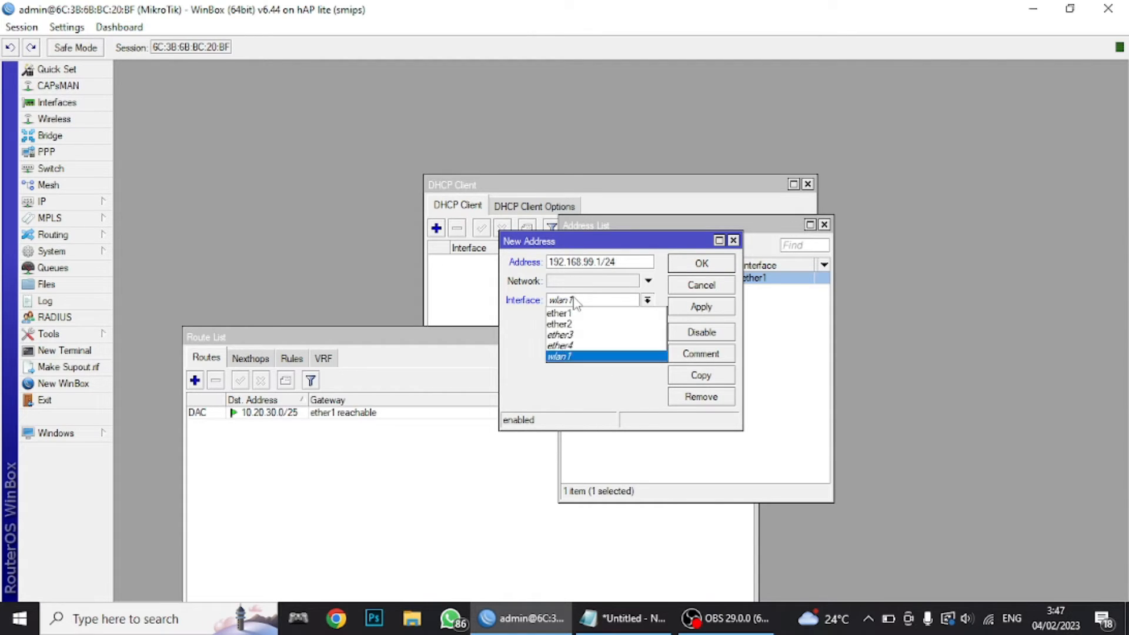
left_click(563, 325)
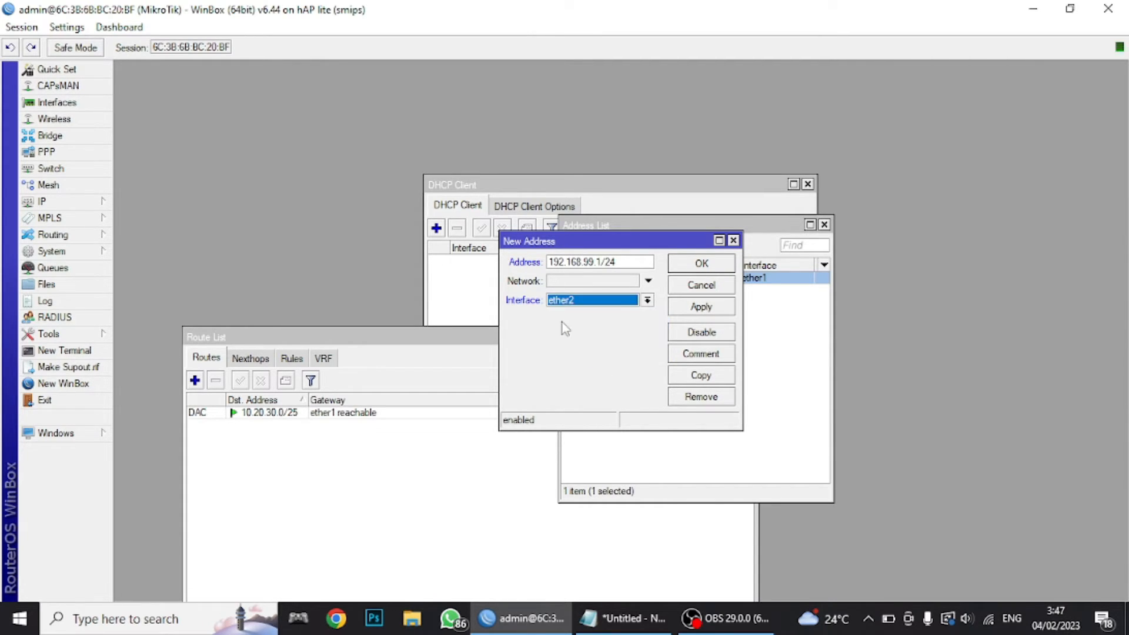
left_click(705, 307)
left_click(706, 267)
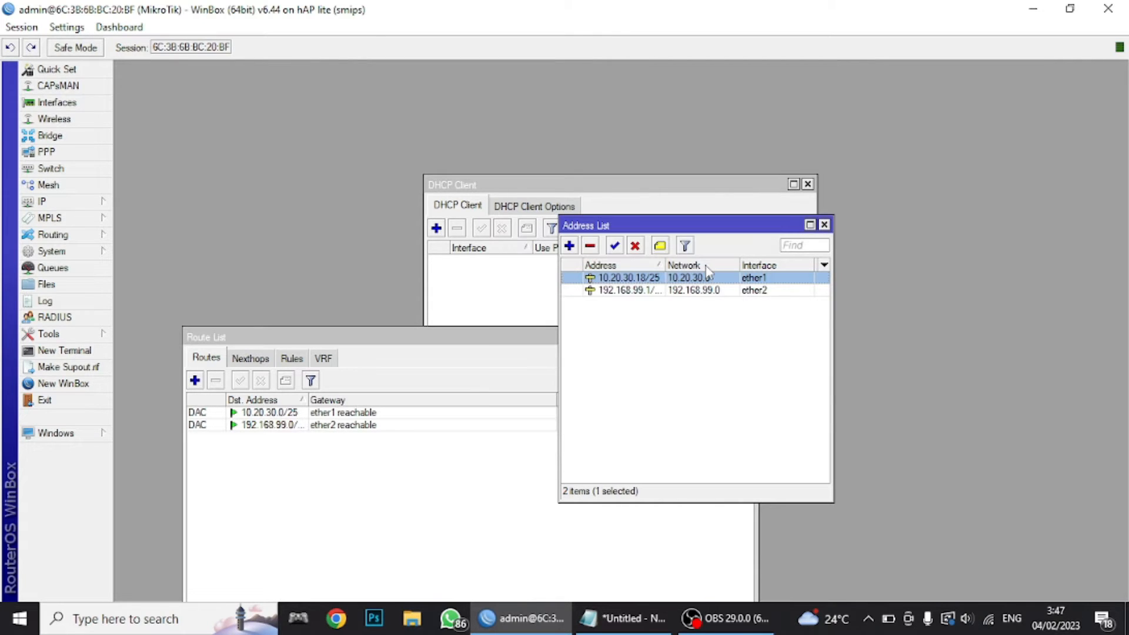
Close the address list and DHCP client windows and move the route list up into the free workspace
left_click(825, 225)
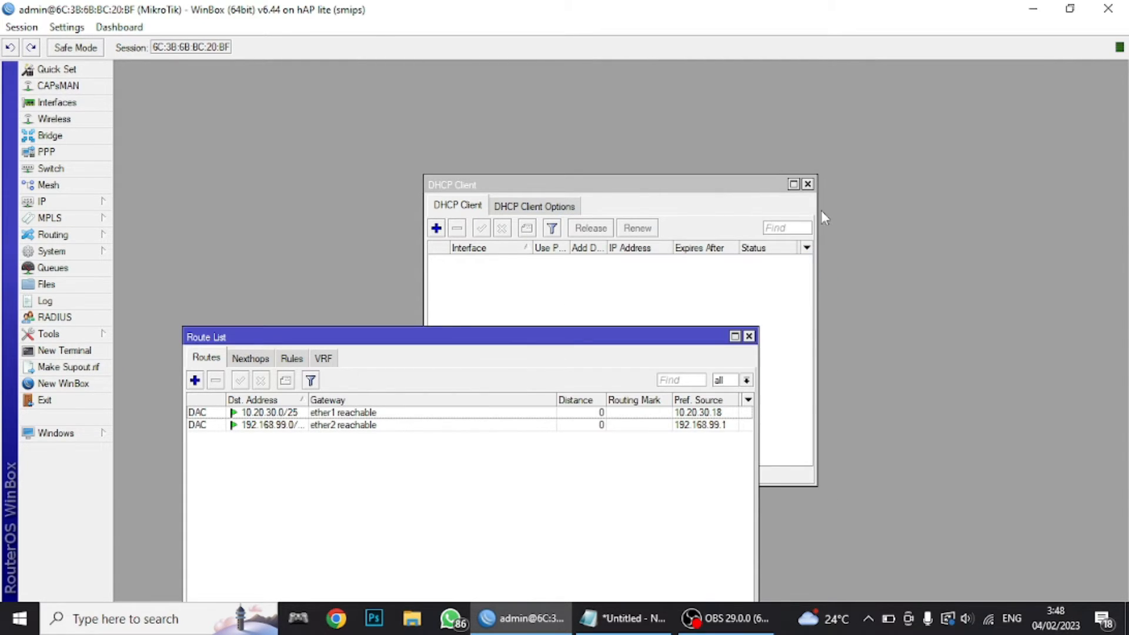
left_click(807, 184)
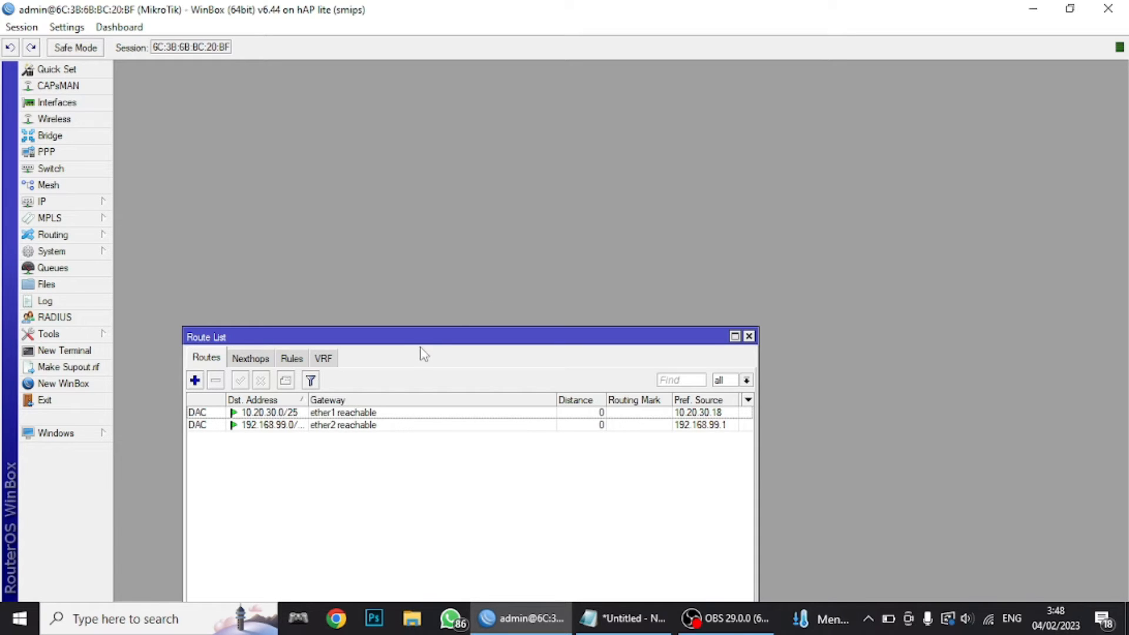
left_click_drag(411, 340, 345, 79)
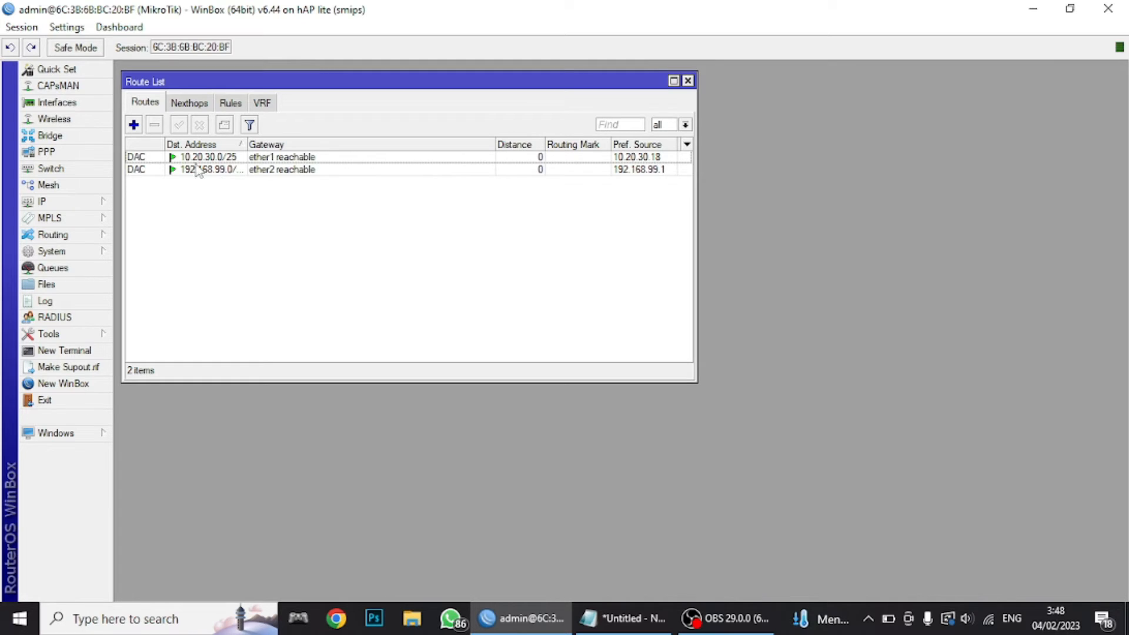
Start a new route with destination 0.0.0.0/0 and open its gateway for entry
left_click(135, 125)
left_click(43, 202)
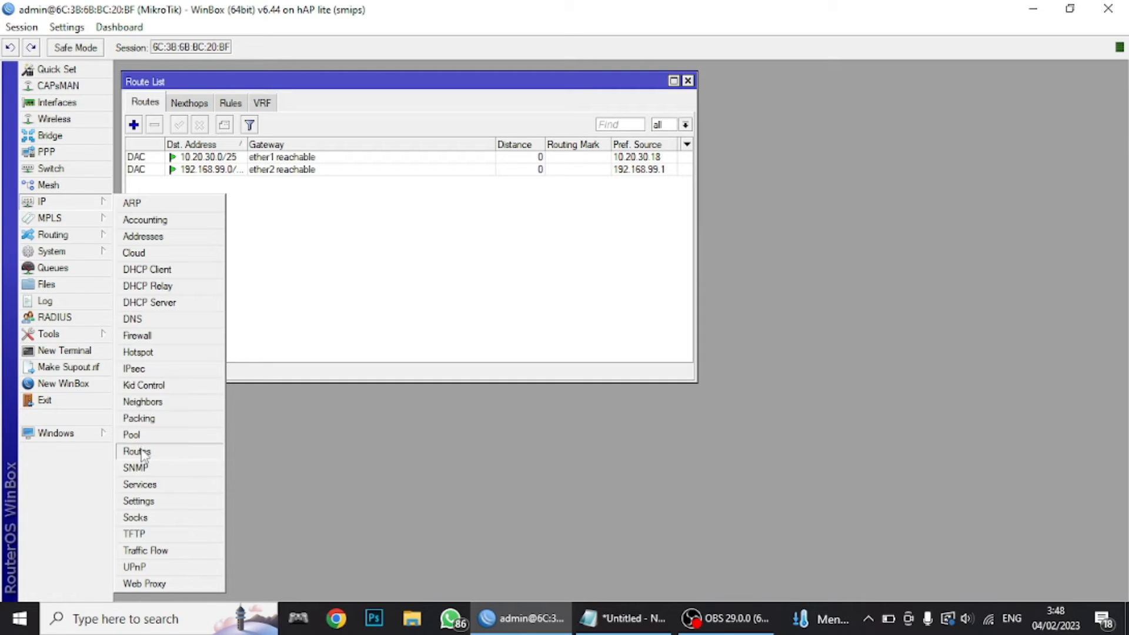
left_click(277, 283)
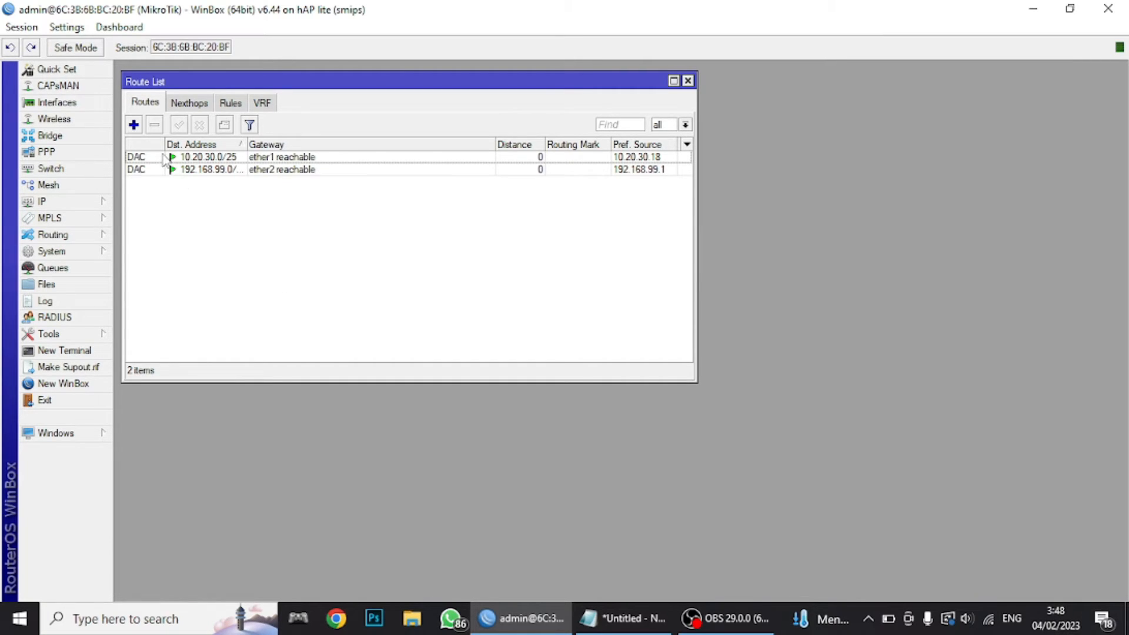
left_click(134, 125)
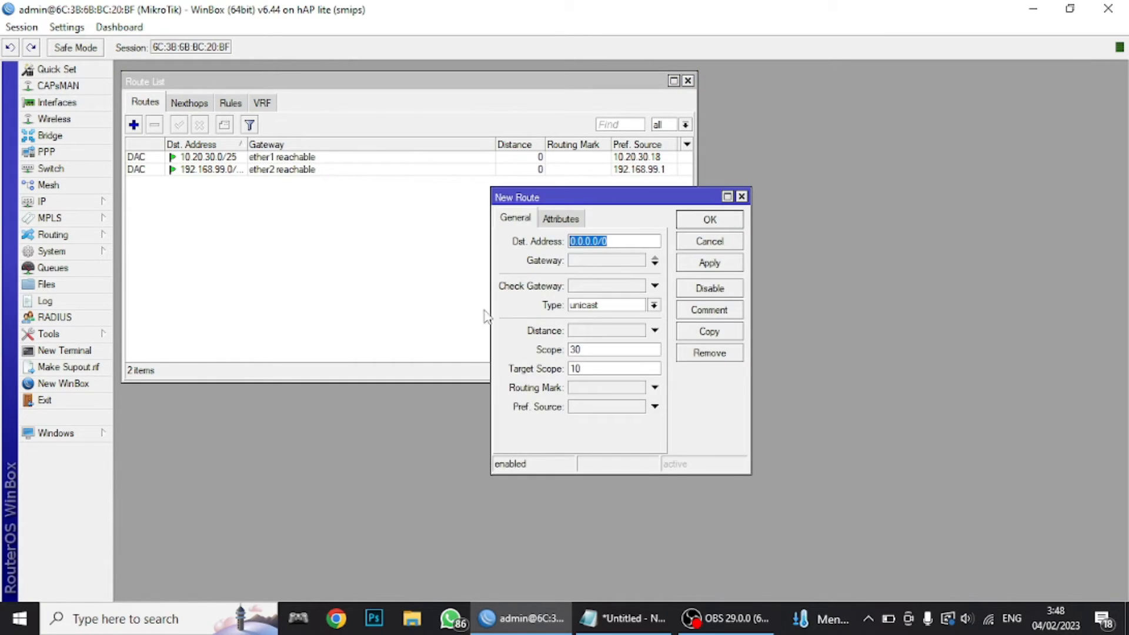
left_click(575, 242)
left_click(584, 262)
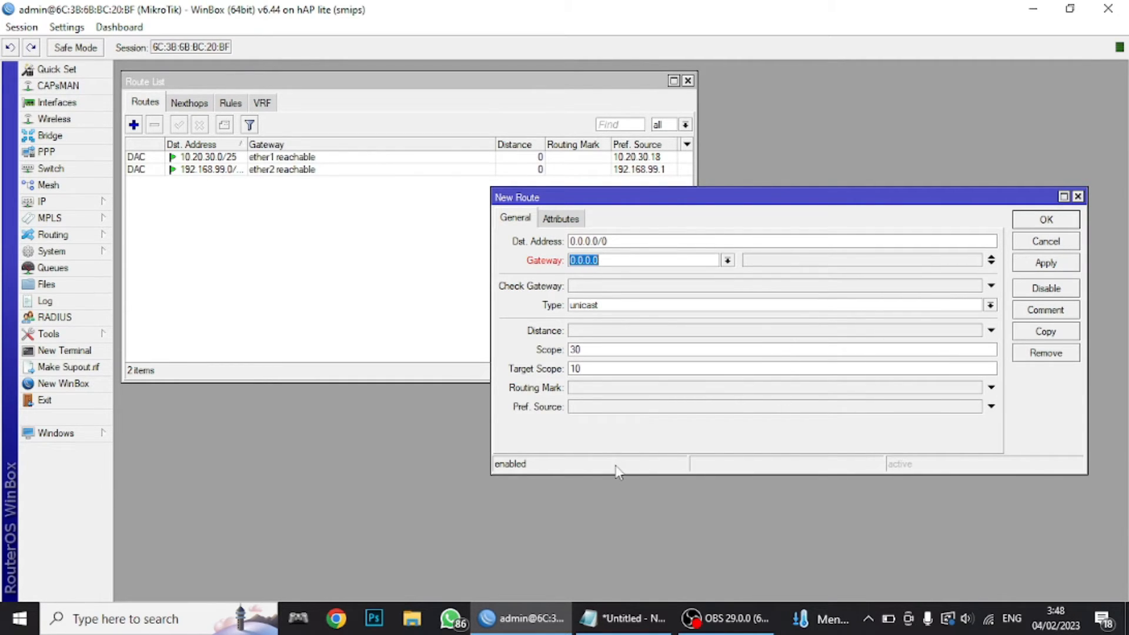
Switch to the Notepad notes, check the IP gateway address, and return to WinBox
left_click(623, 619)
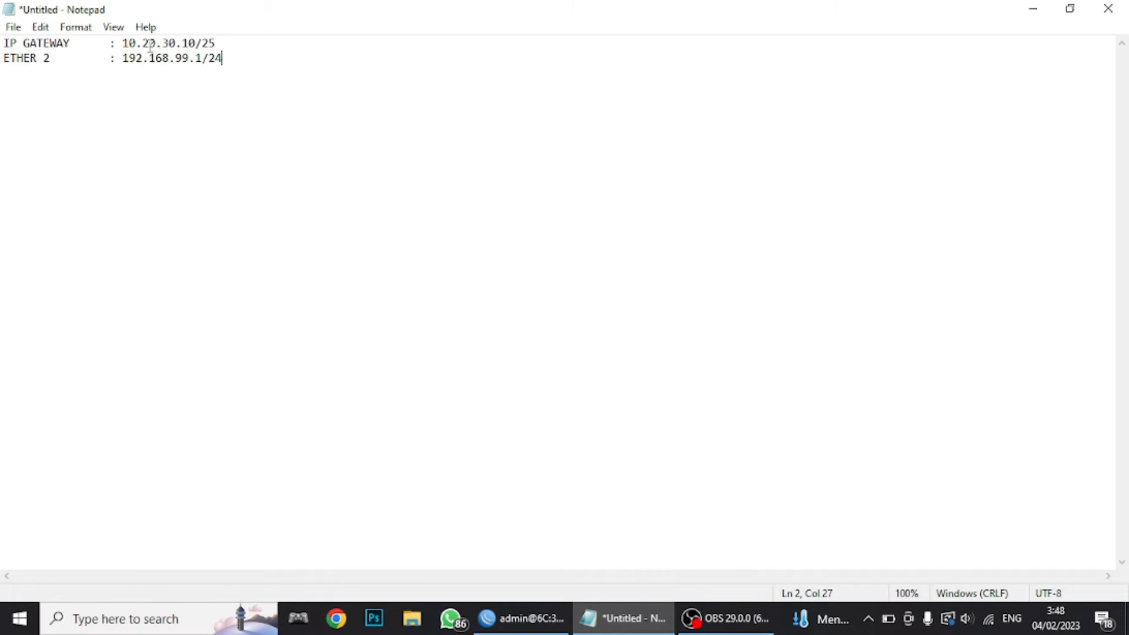
left_click_drag(127, 43, 216, 47)
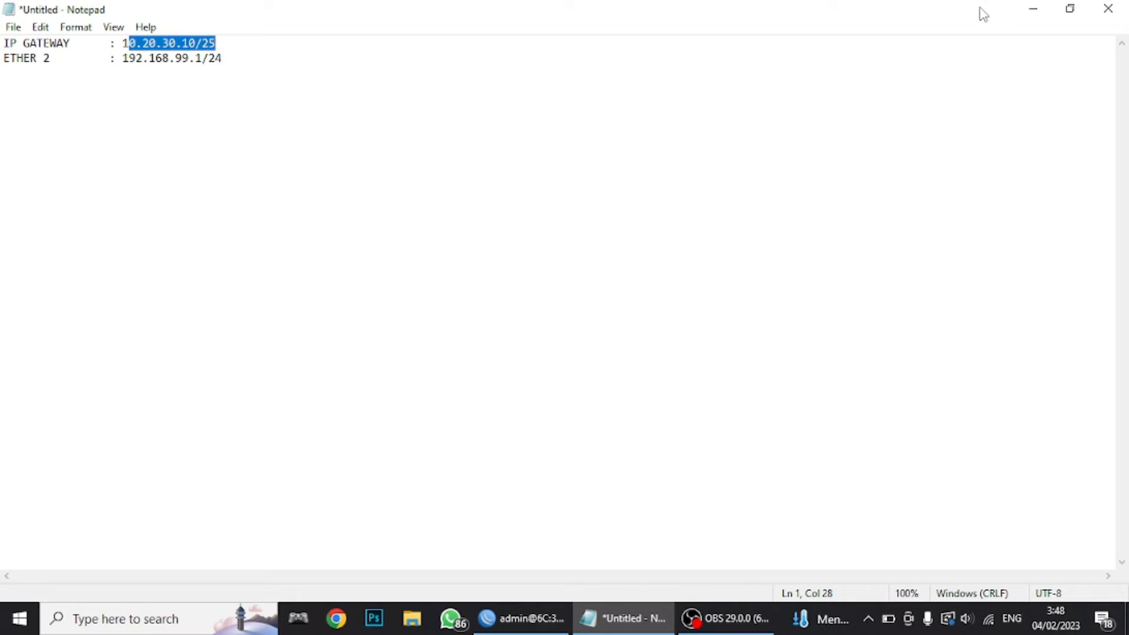
left_click(1033, 9)
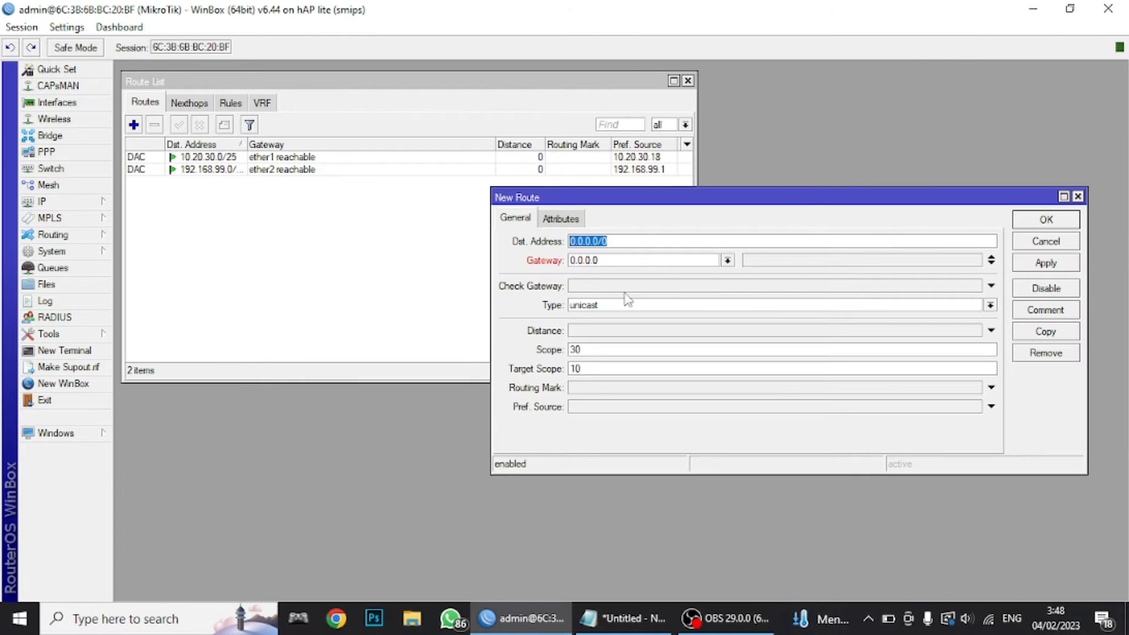
Set the new route's gateway to 10.20.30.10 and save the route
double_click(625, 260)
type("10.20")
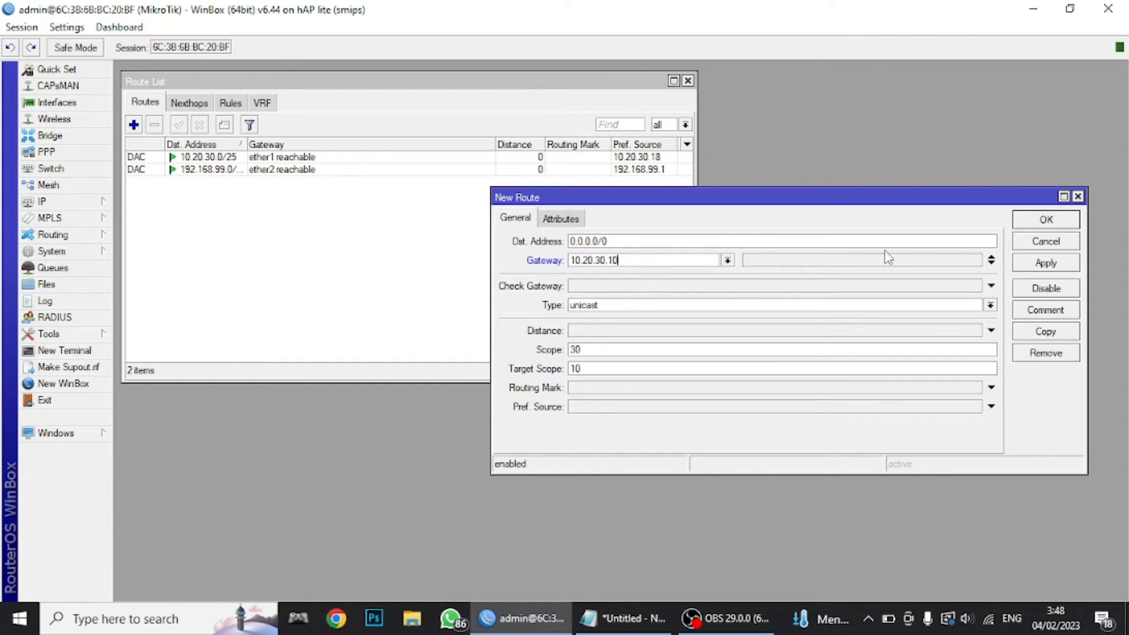
left_click(1034, 263)
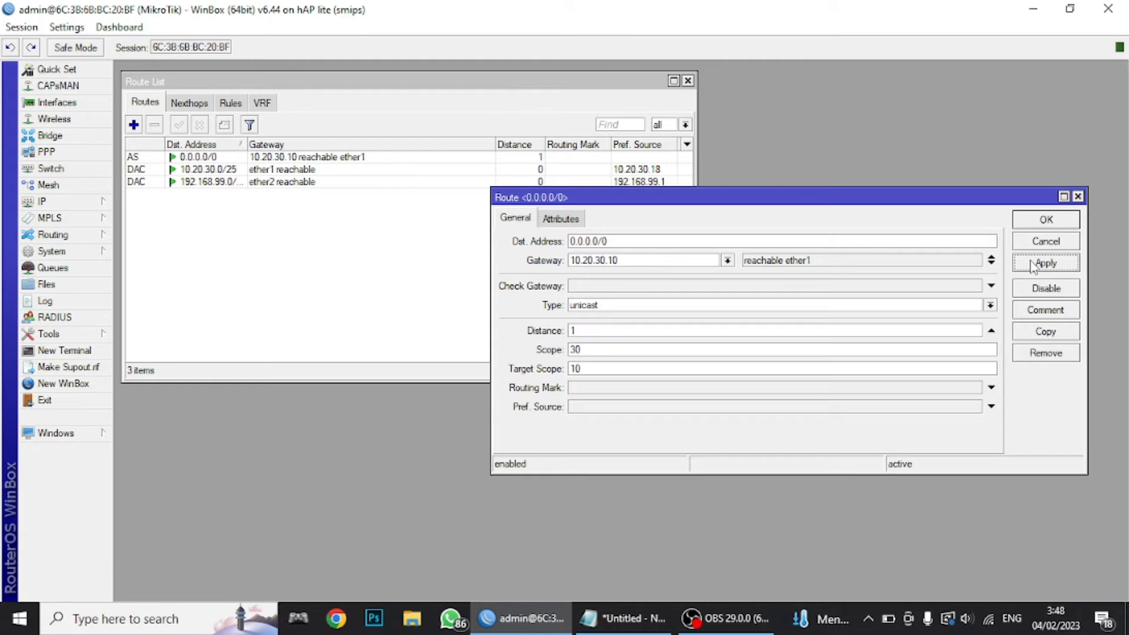
left_click(1043, 219)
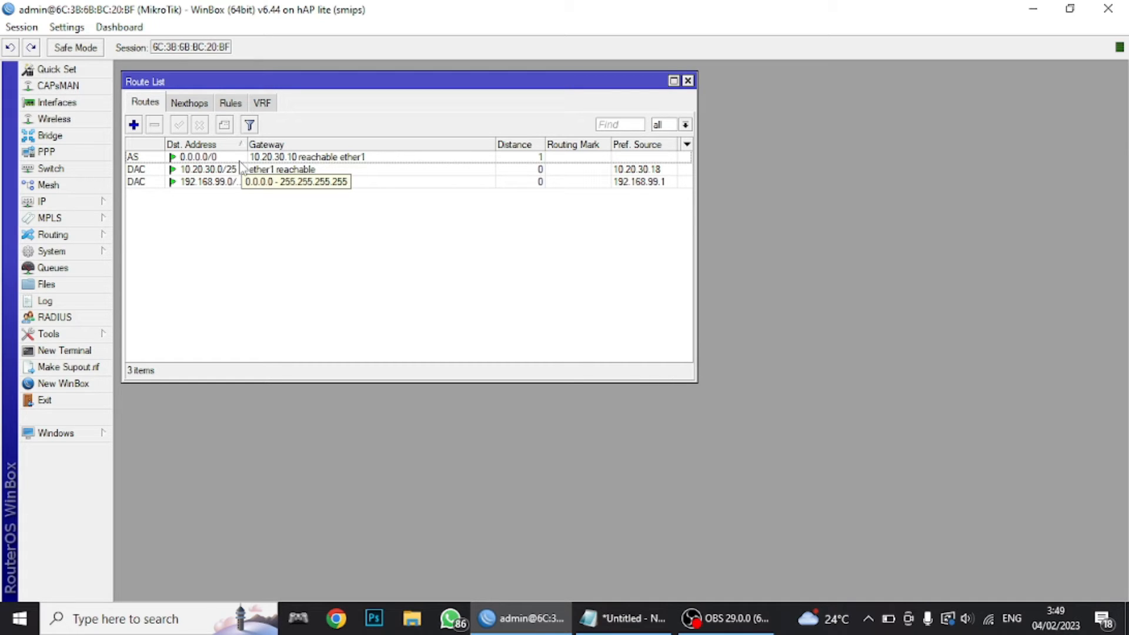
Set the router's DNS server to 8.8.8.8, allow remote requests, and save the DNS settings
left_click(71, 204)
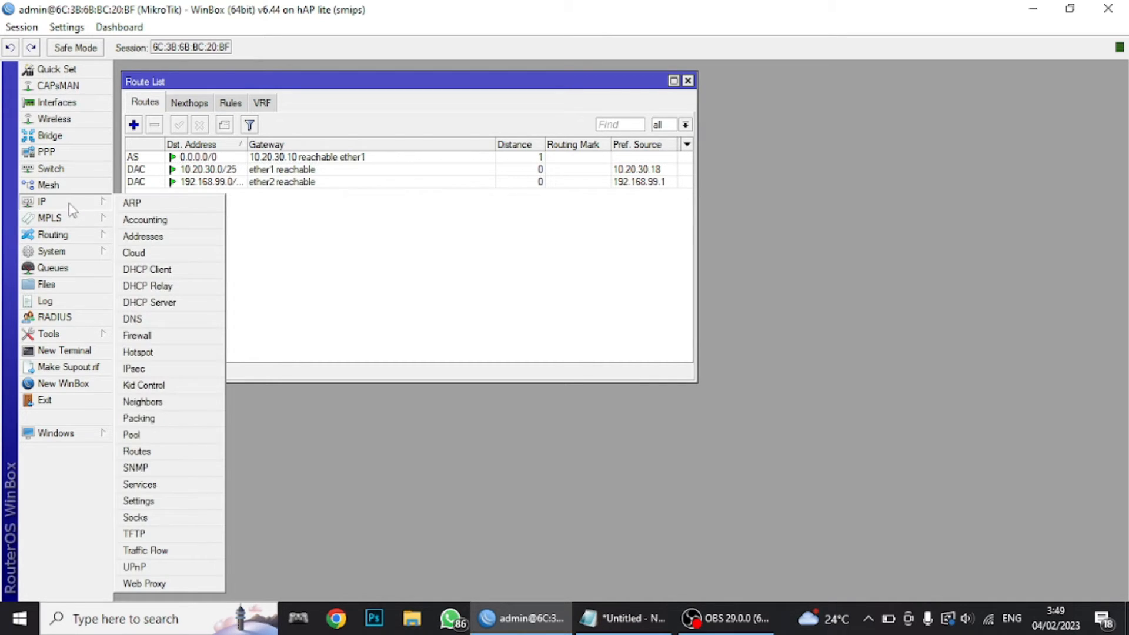
left_click(135, 320)
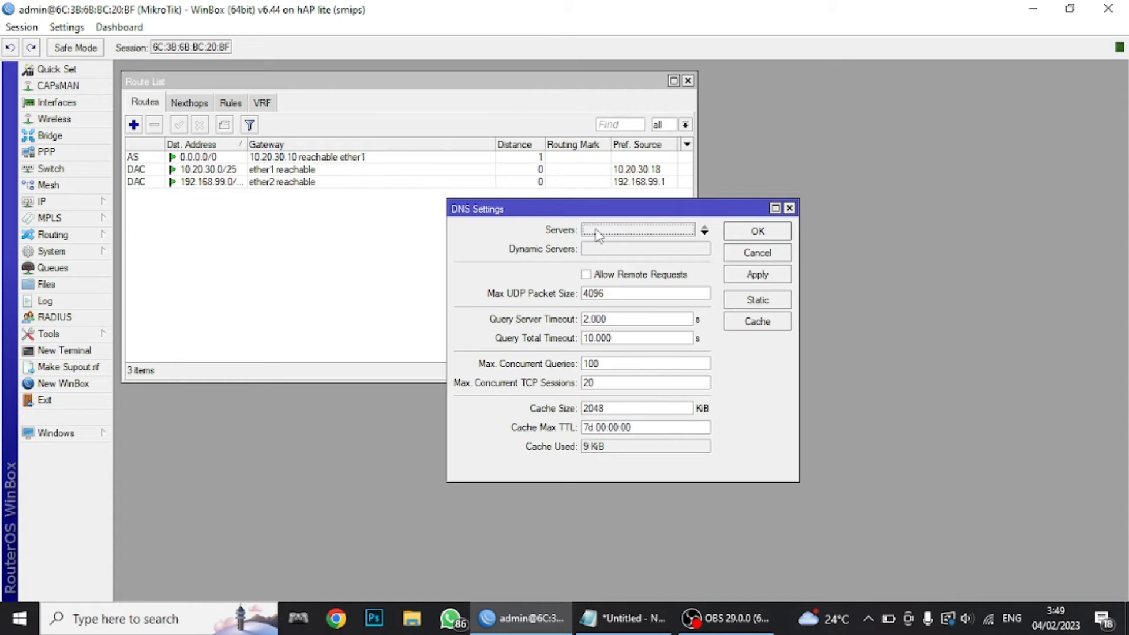
left_click(598, 234)
type("8.8.8.8")
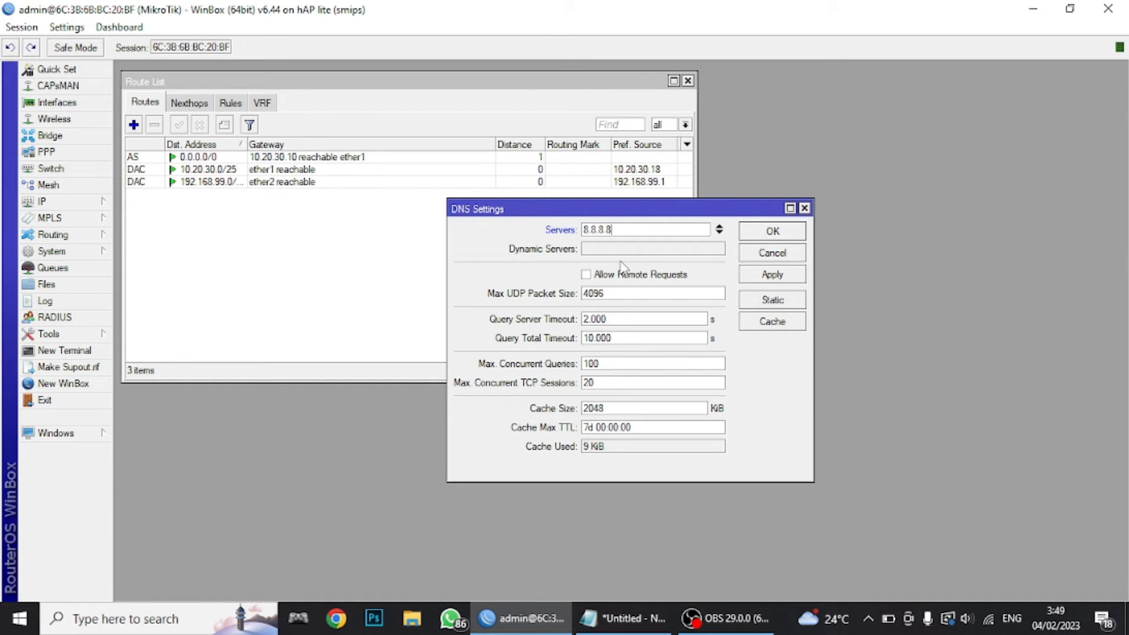
left_click(586, 278)
left_click(770, 278)
left_click(772, 232)
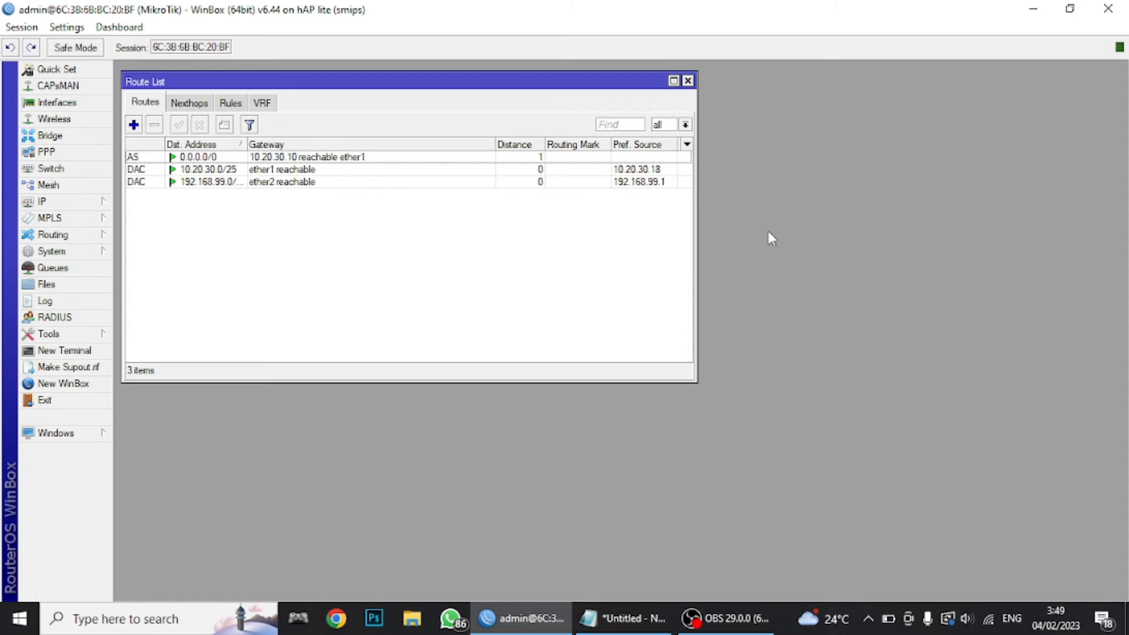
Test internet connectivity by running ping 8.8.8.8 in a new terminal, and close the terminal
left_click(64, 350)
type("IN")
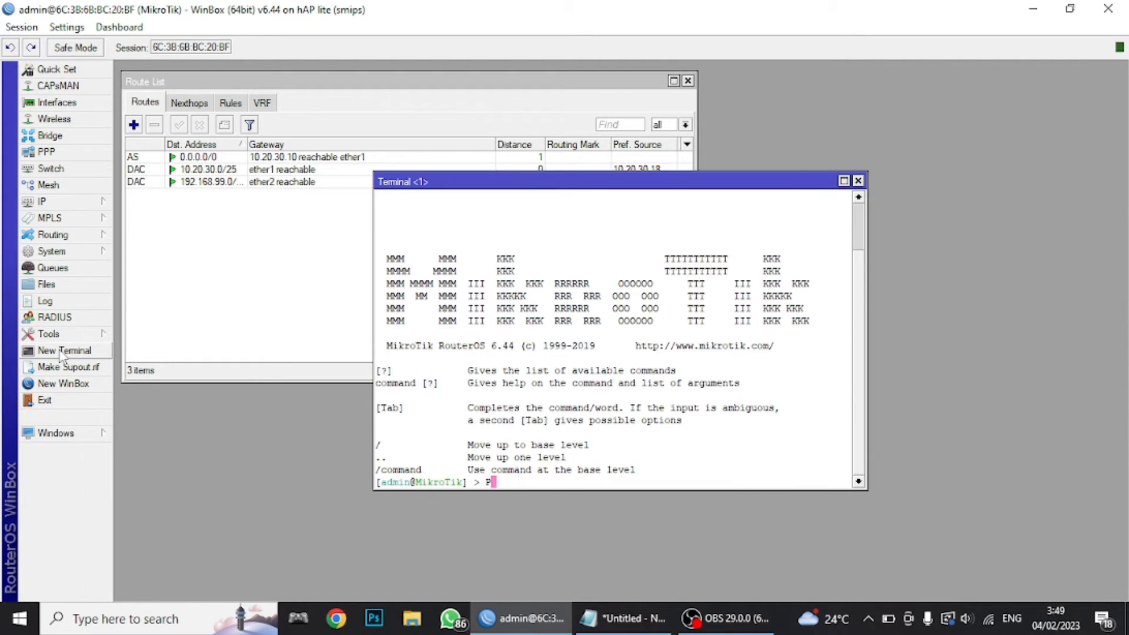
key("BackSpace")
key("BackSpace")
key("BackSpace")
key("Caps_Lock")
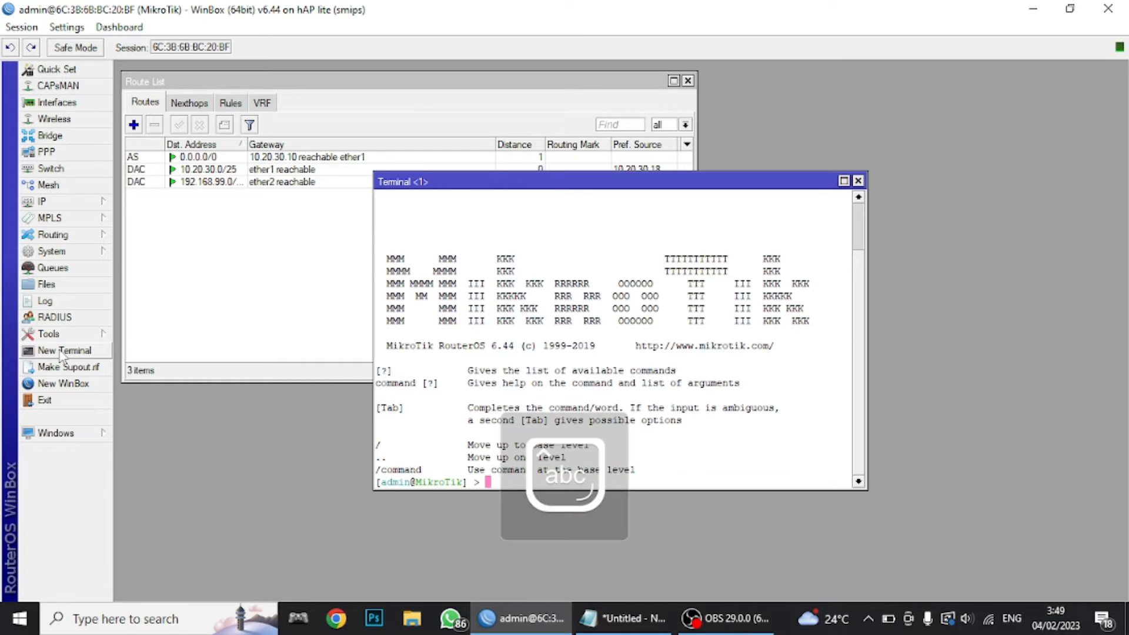
type("ping 8.8.8.8")
key("Return")
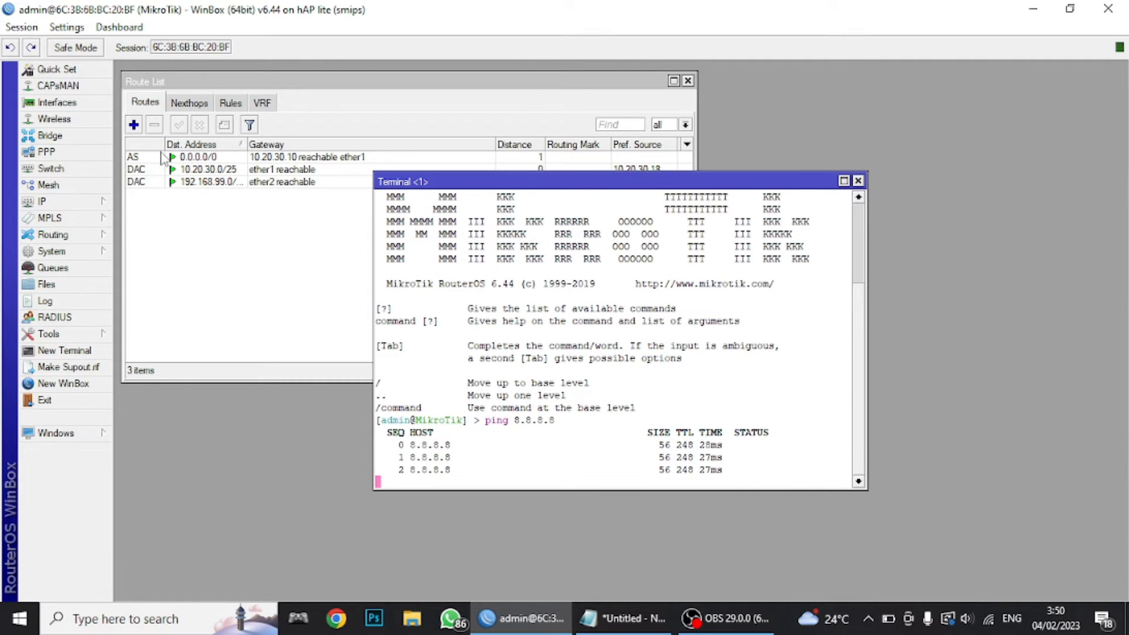
left_click(859, 180)
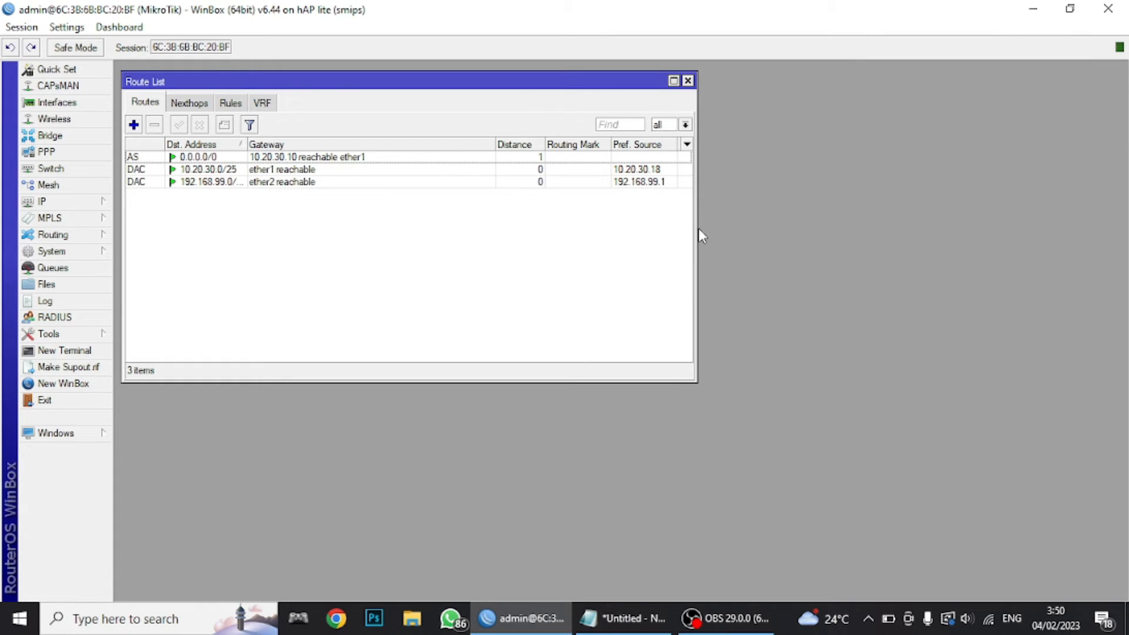
Narrow the route list window and start a firewall NAT rule in the srcnat chain with out interface ether1
left_click_drag(699, 228, 481, 230)
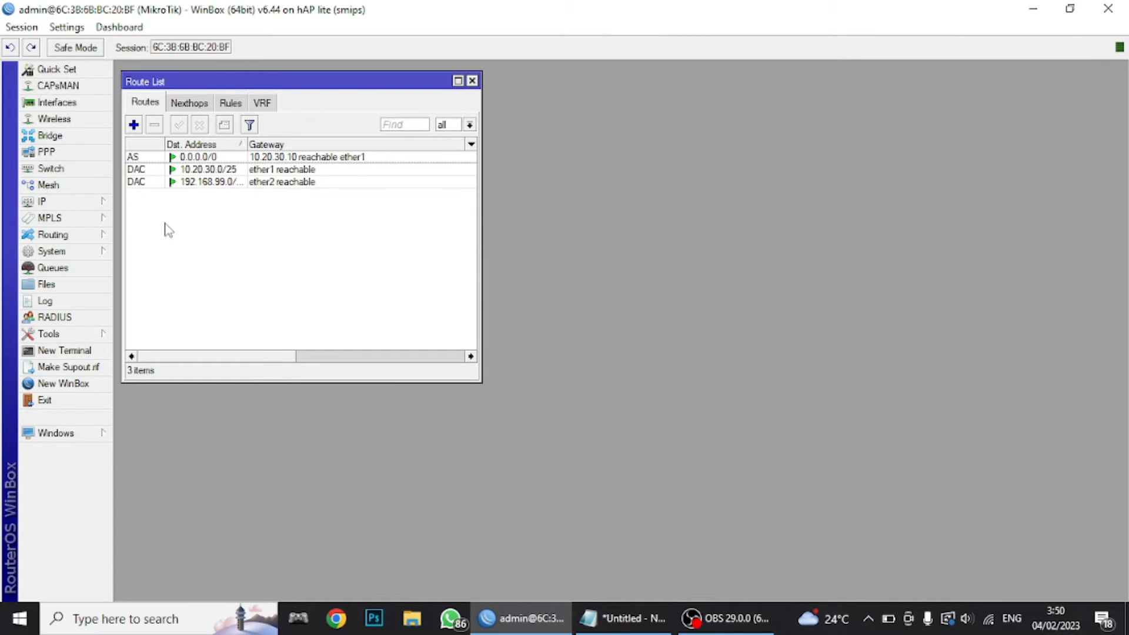
left_click(74, 205)
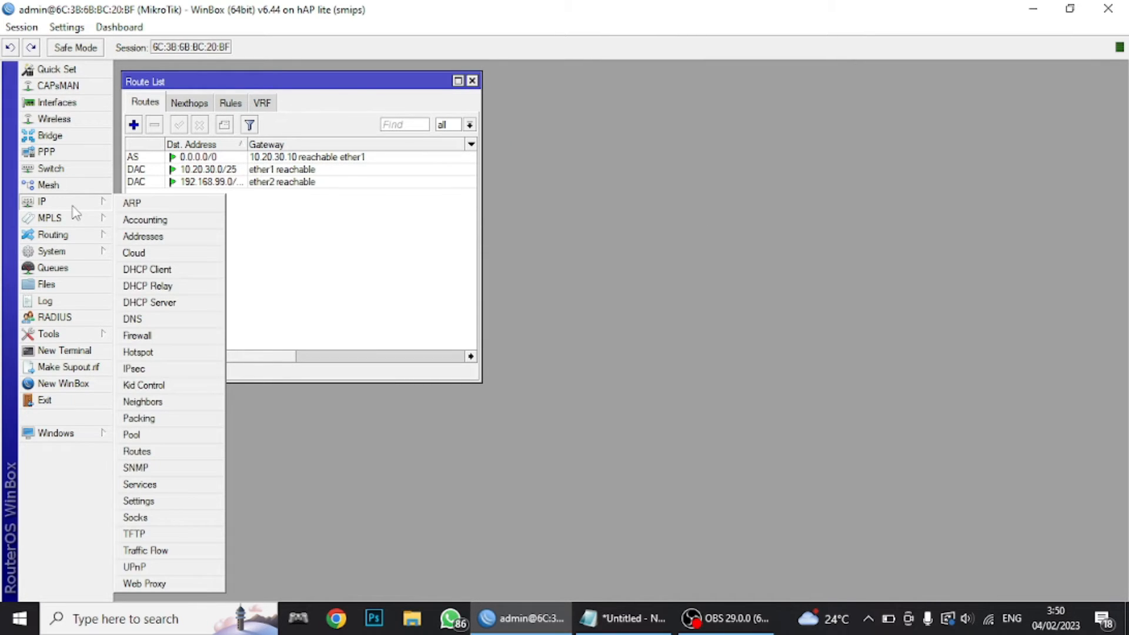
left_click(146, 336)
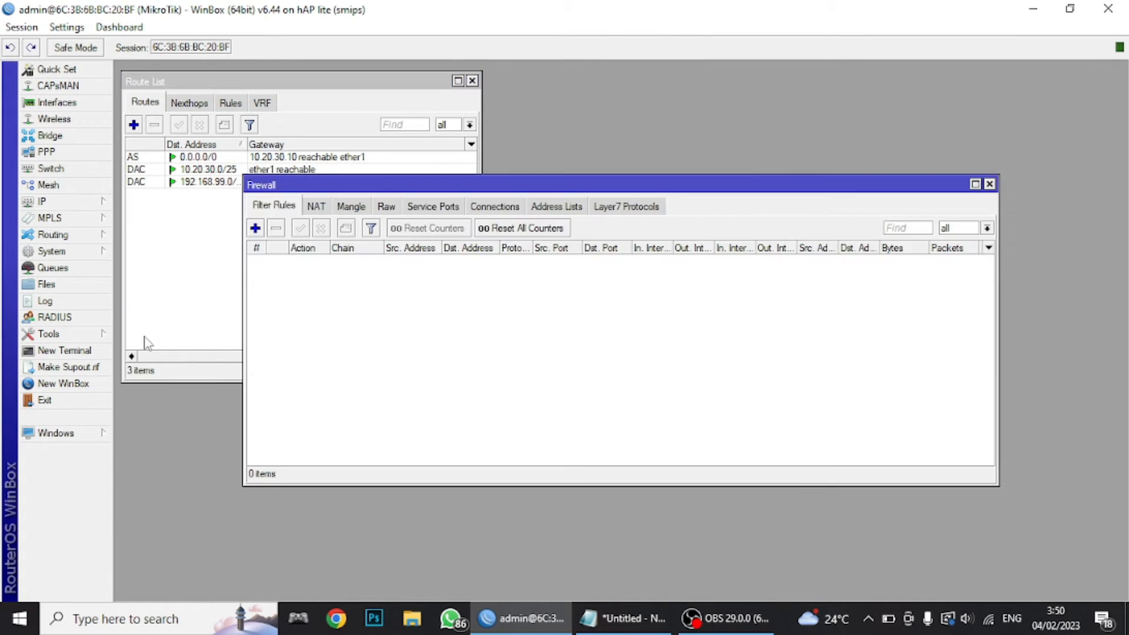
left_click(317, 207)
left_click(256, 230)
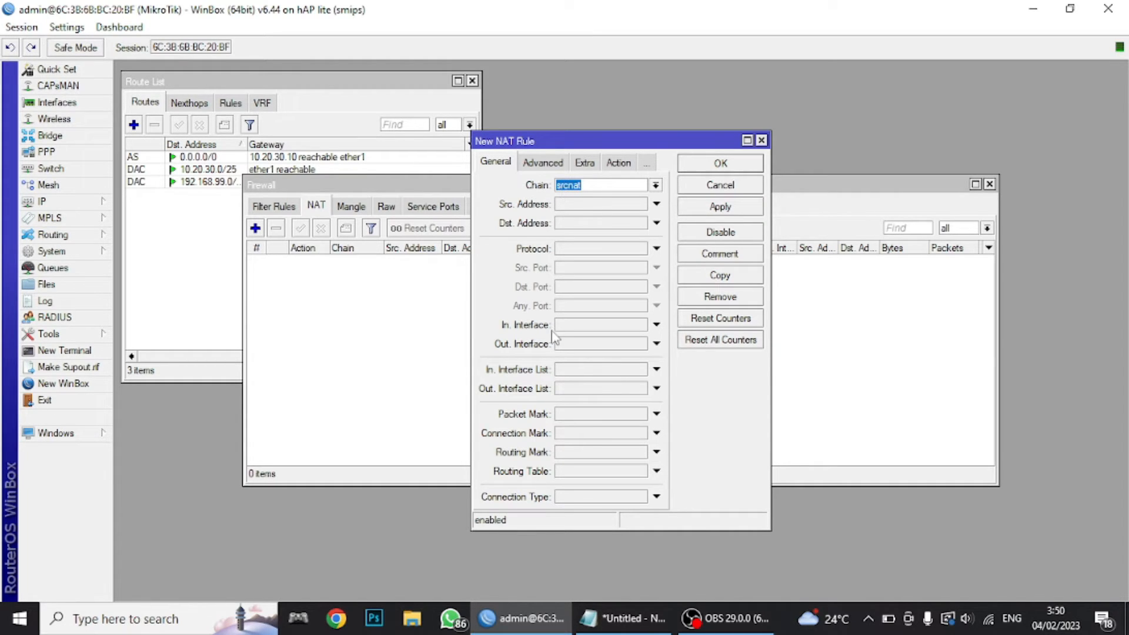
left_click(559, 344)
left_click(585, 347)
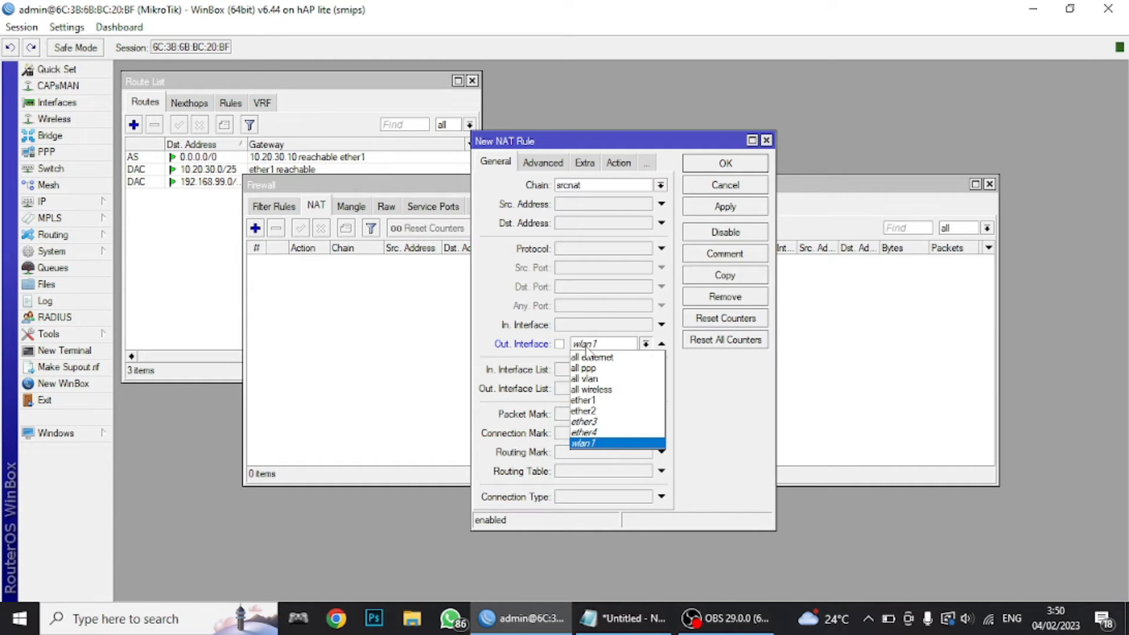
left_click(590, 401)
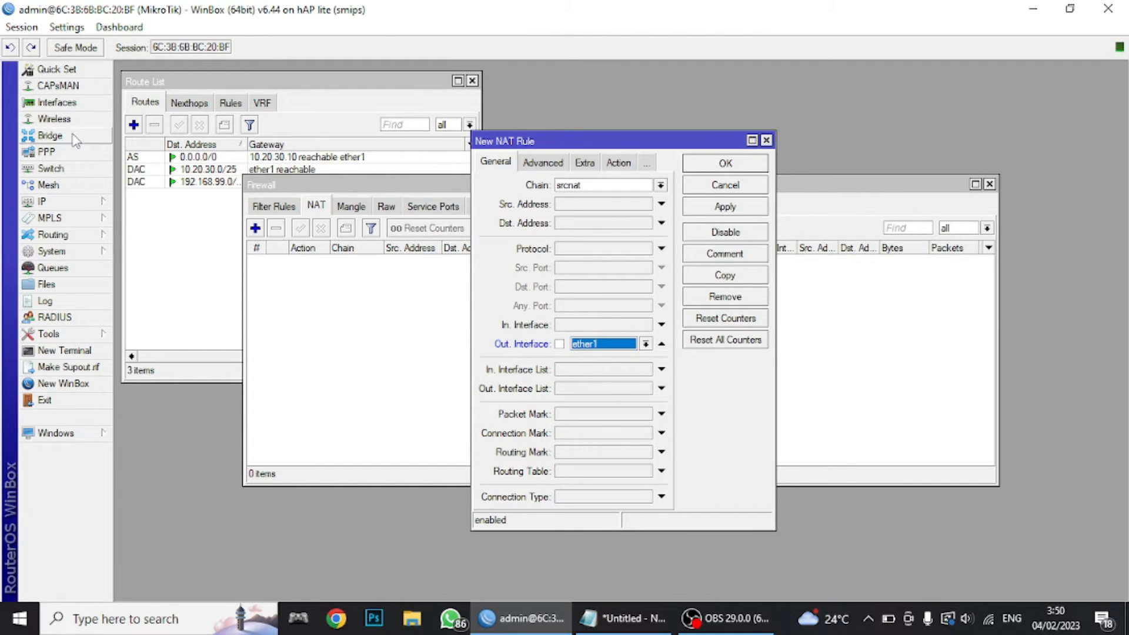
Check which interfaces the router's IP addresses are assigned to, and close the address list
left_click(52, 202)
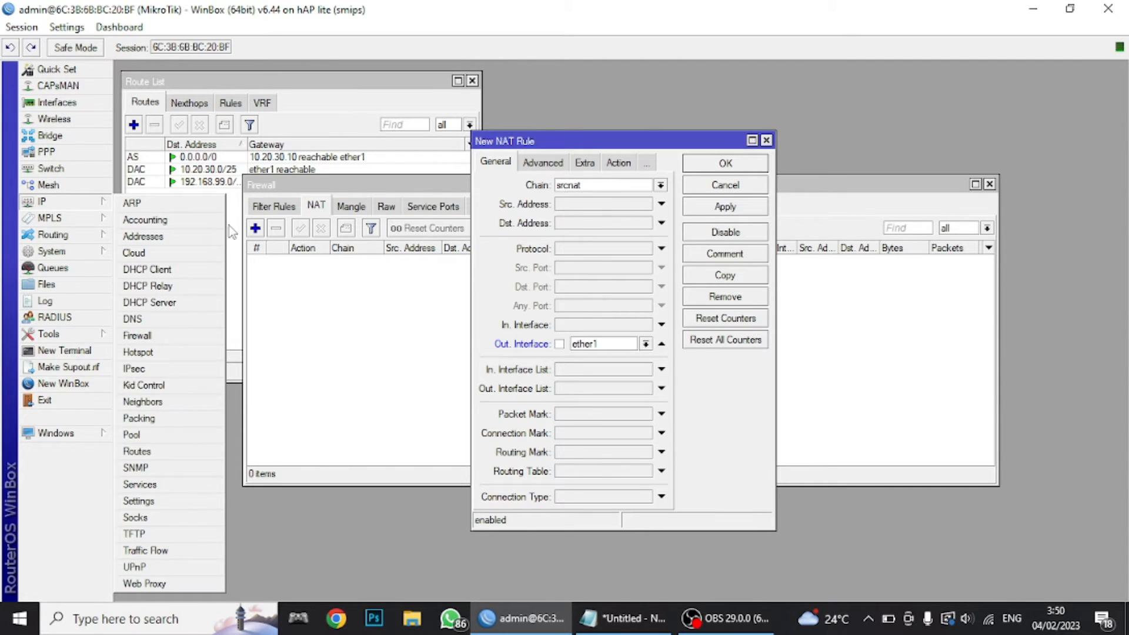
left_click(143, 237)
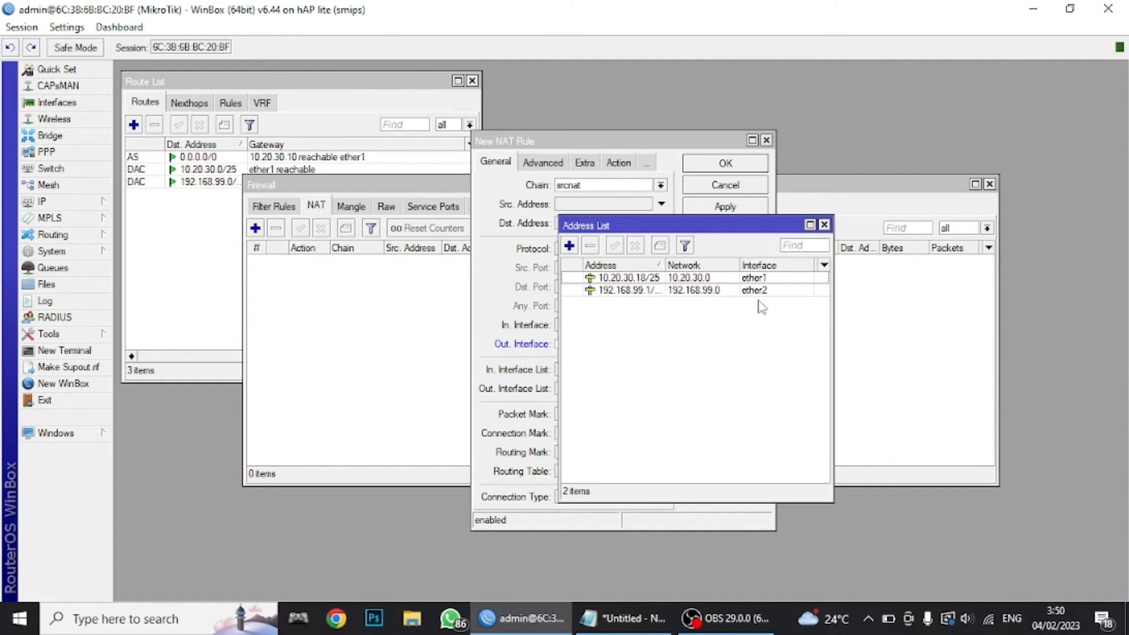
left_click(825, 225)
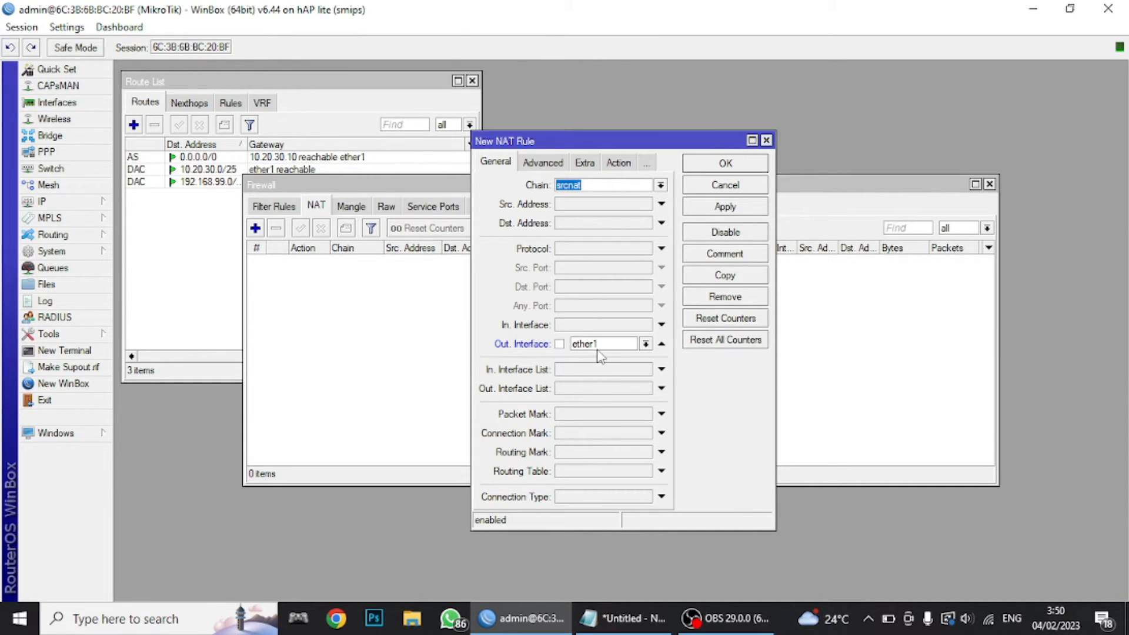
Save the NAT rule with action masquerade, and narrow the Firewall window and move it beside the route list
left_click(612, 163)
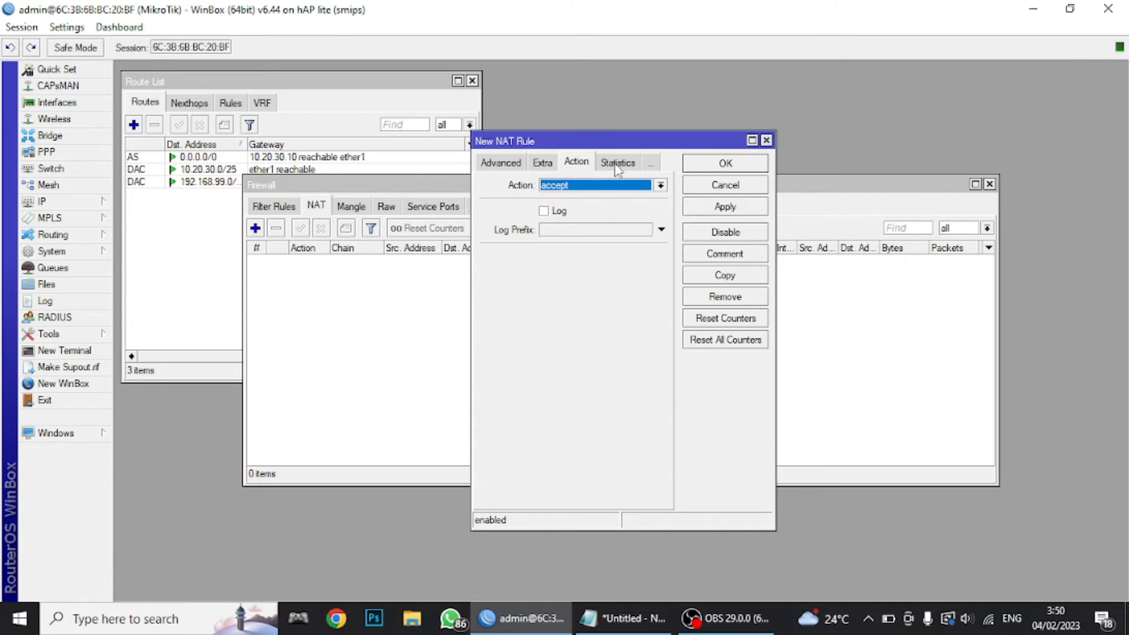
left_click(587, 186)
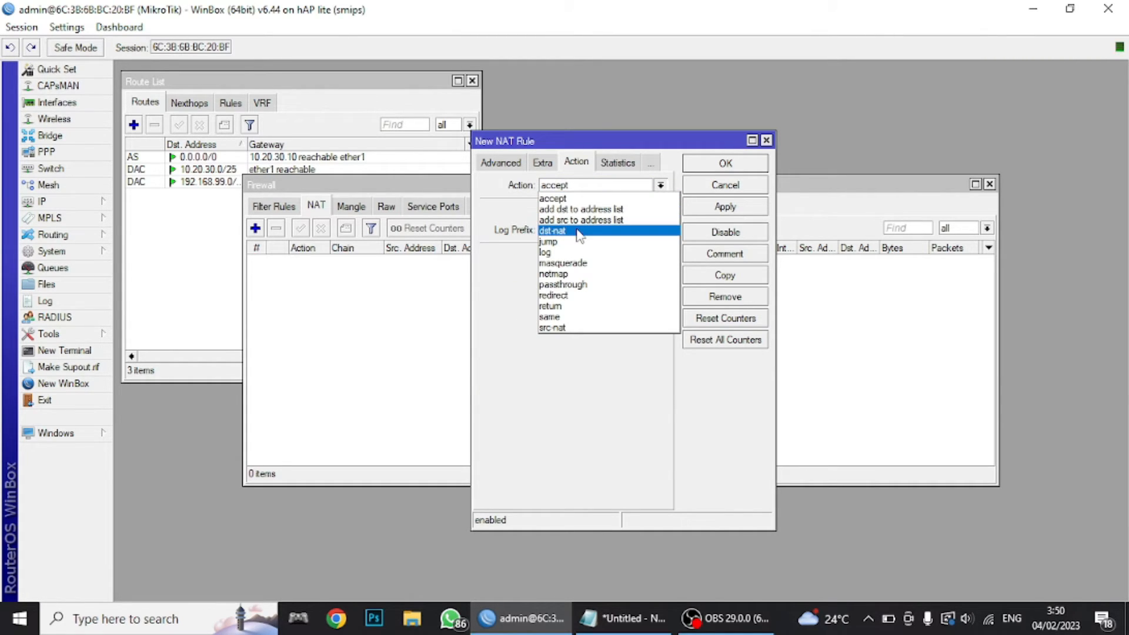
left_click(566, 265)
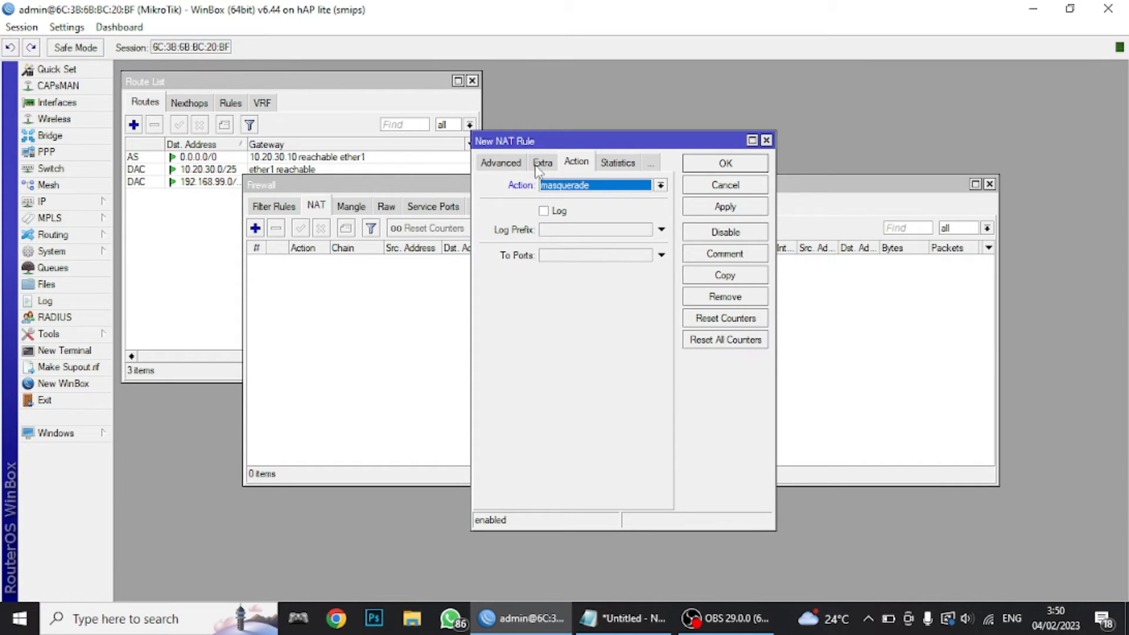
left_click(716, 208)
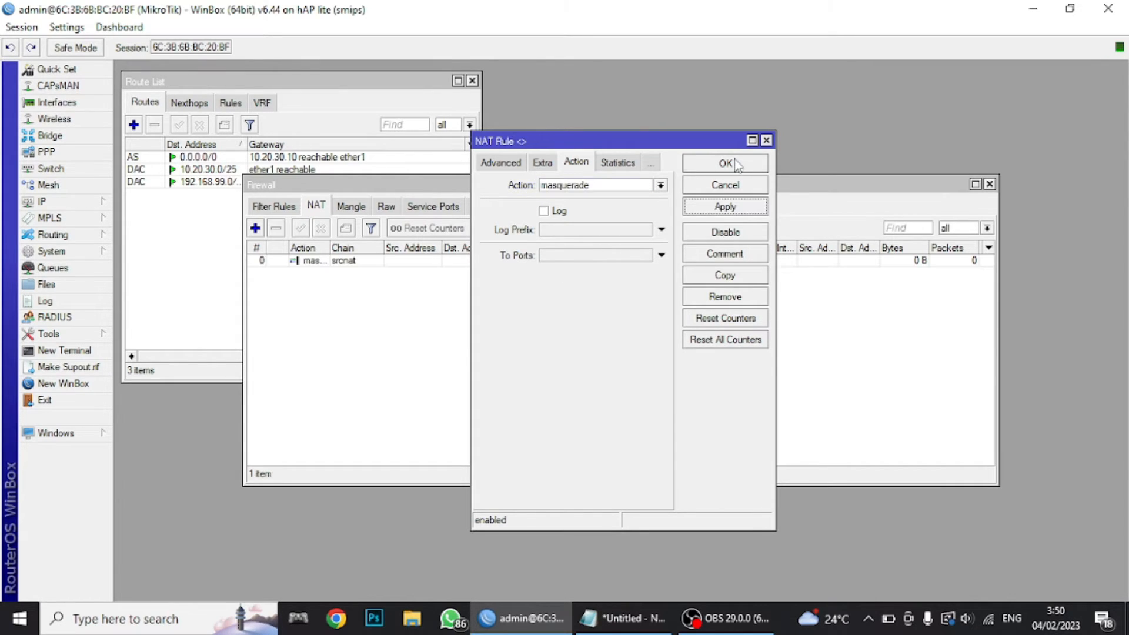
left_click(737, 165)
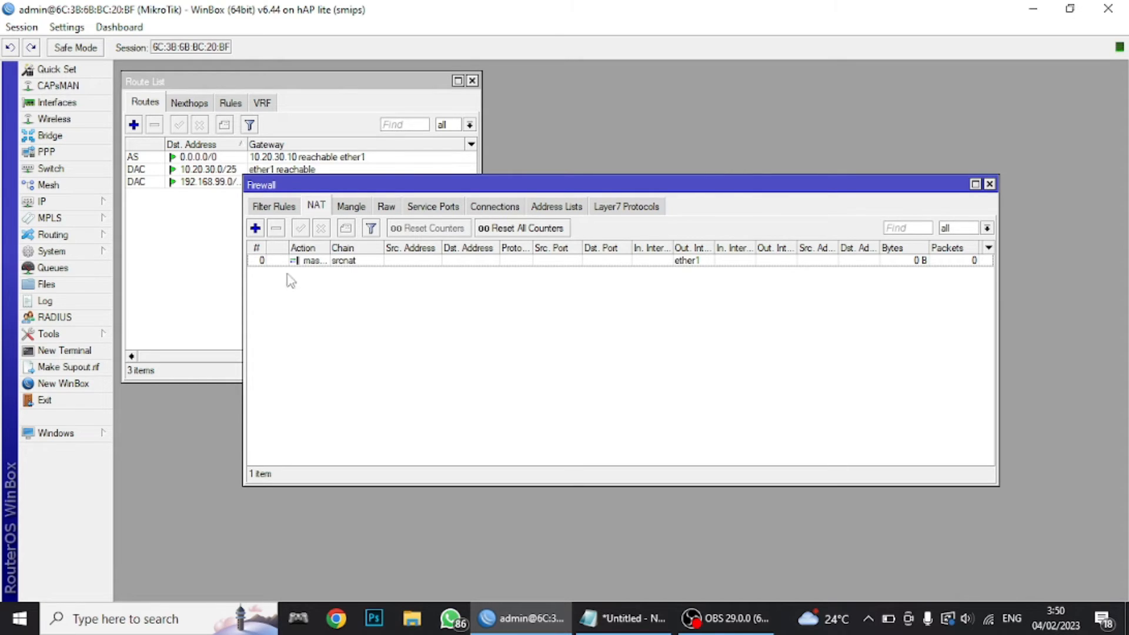
left_click_drag(243, 282, 604, 260)
left_click_drag(732, 189, 778, 86)
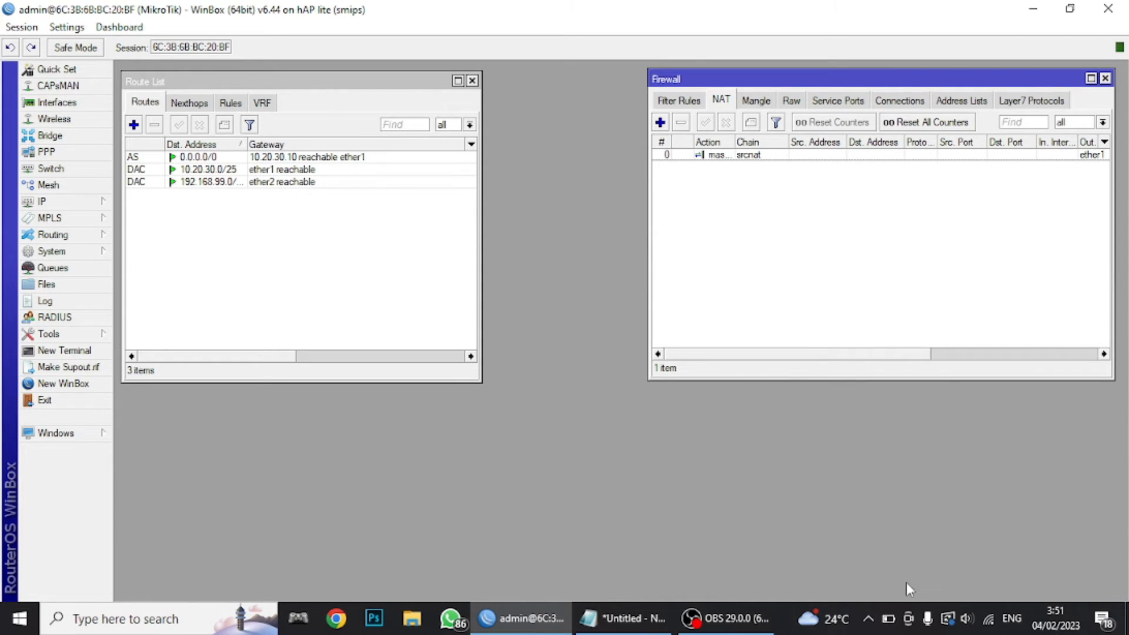
Open the Internet Protocol Version 4 properties of the Ethernet 10 adapter from the Windows network settings
left_click(986, 625)
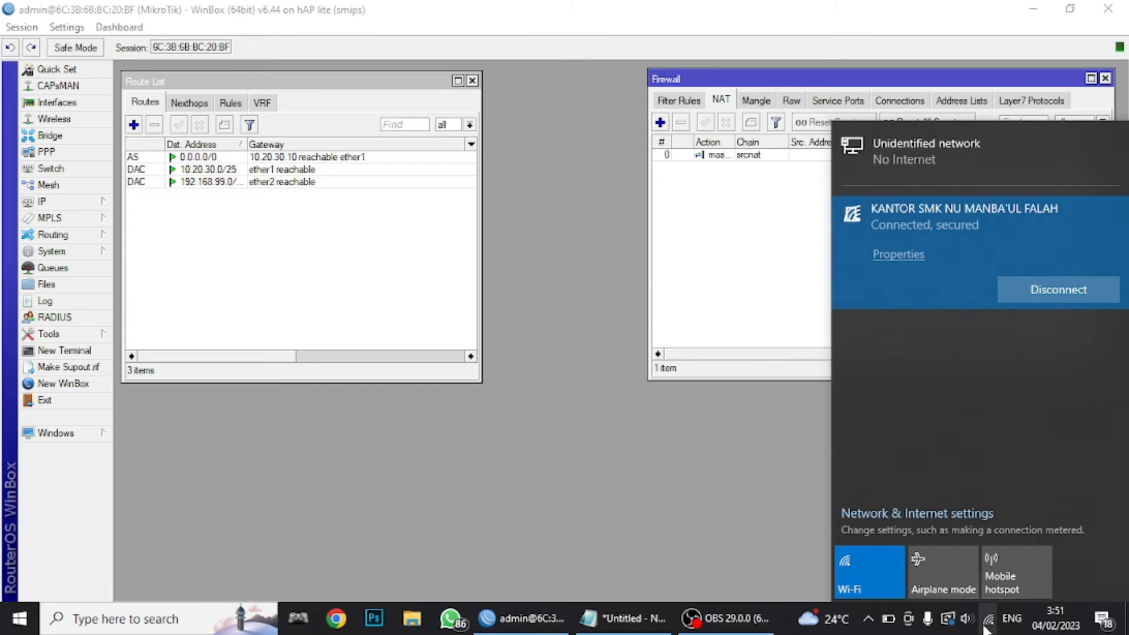
left_click(895, 514)
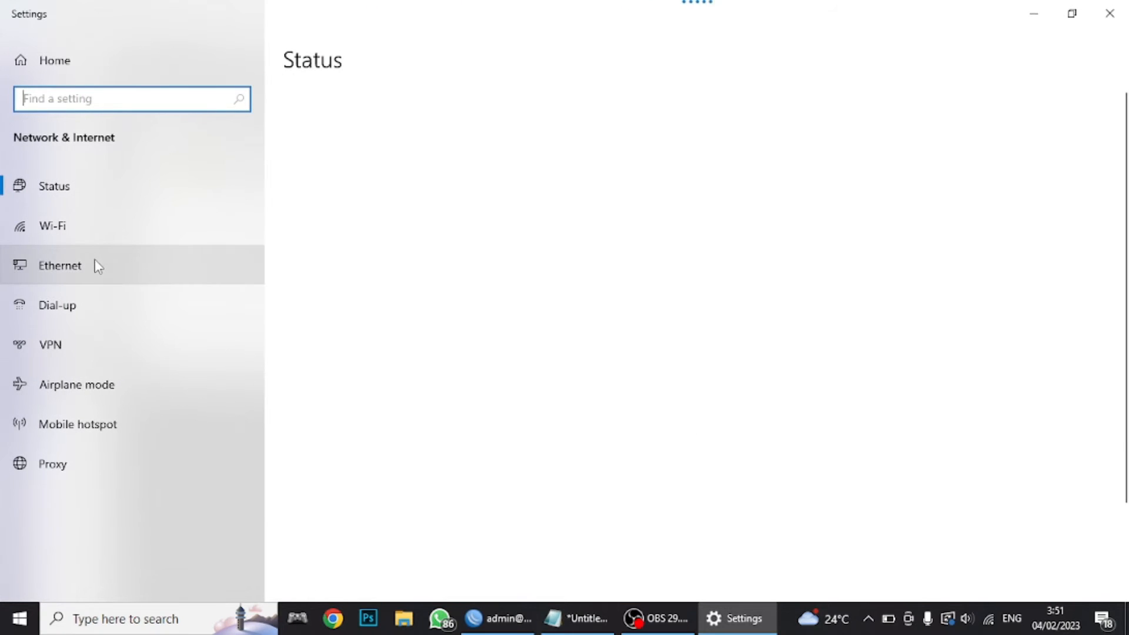
left_click(97, 266)
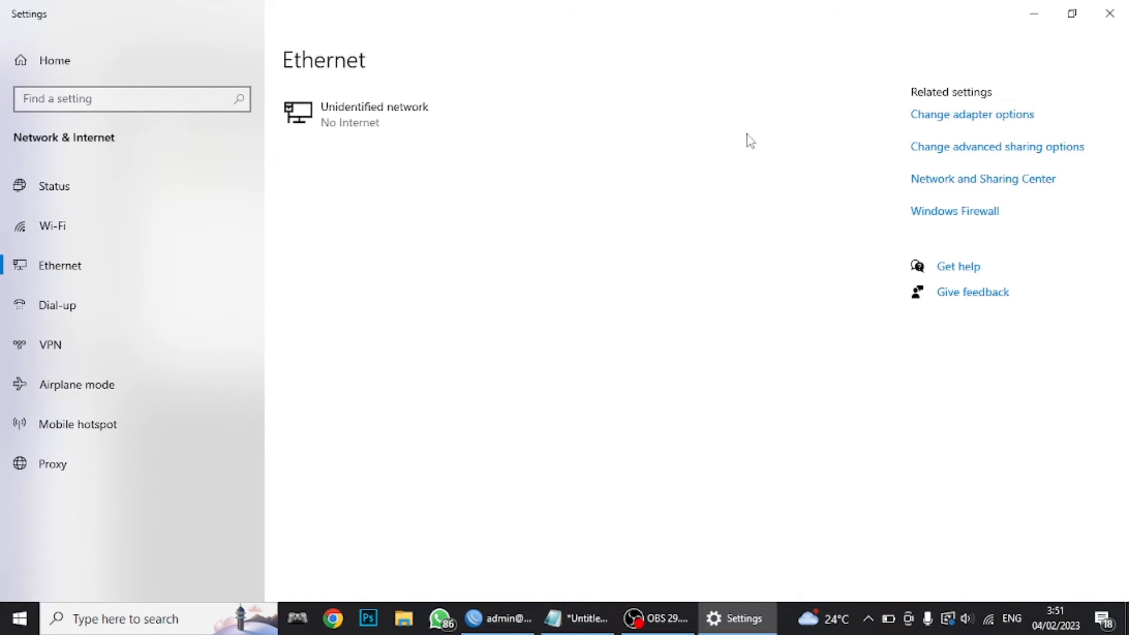
left_click(939, 121)
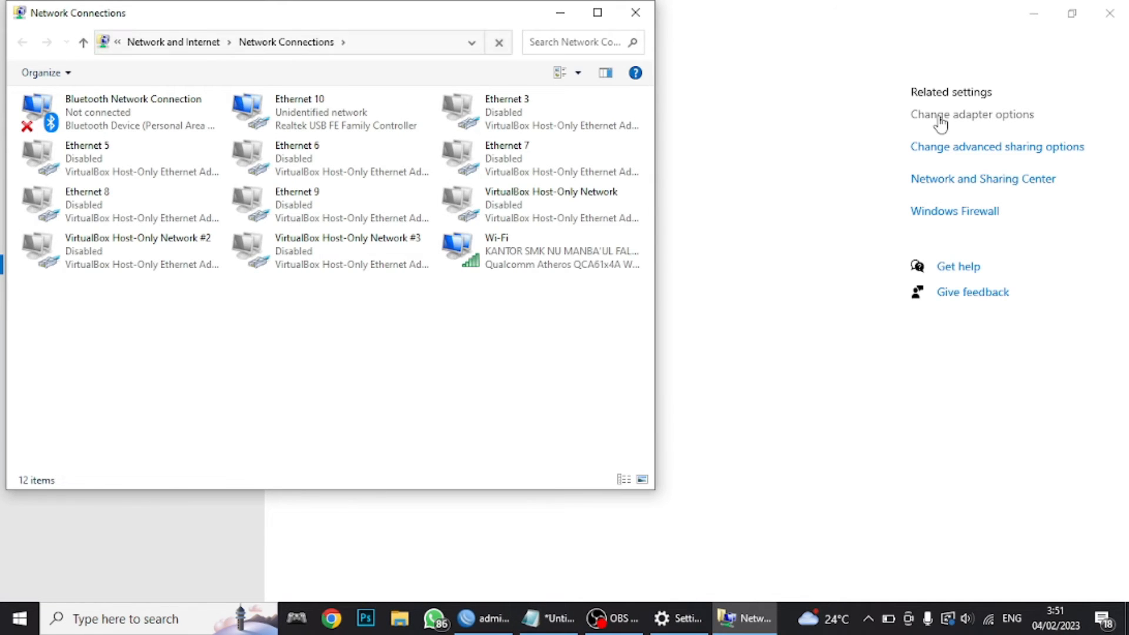
double_click(330, 126)
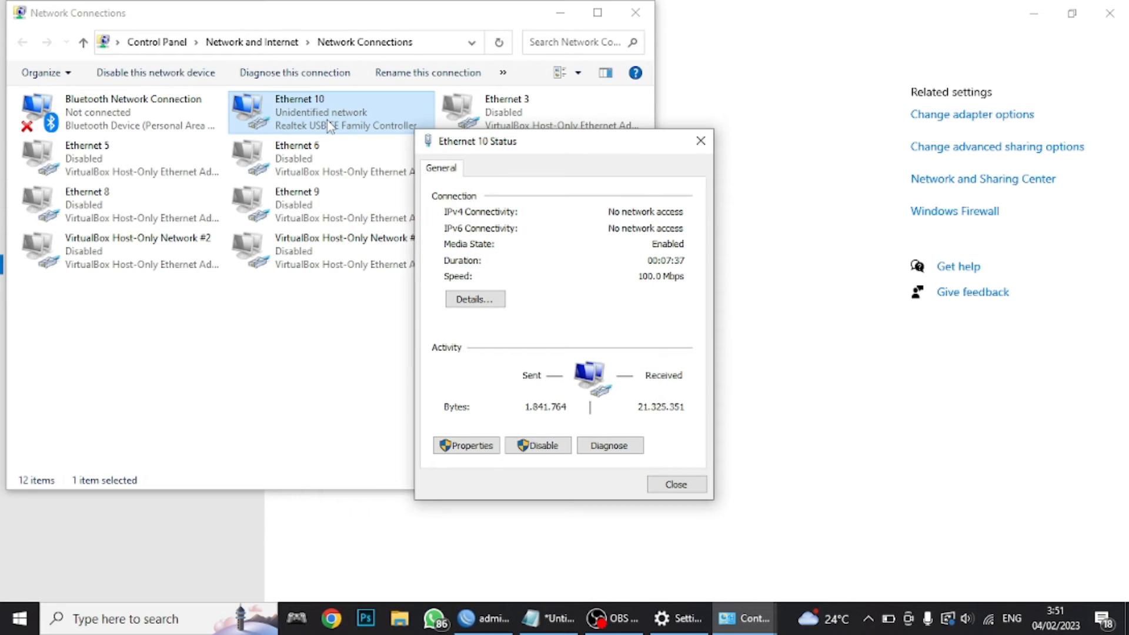
left_click(468, 447)
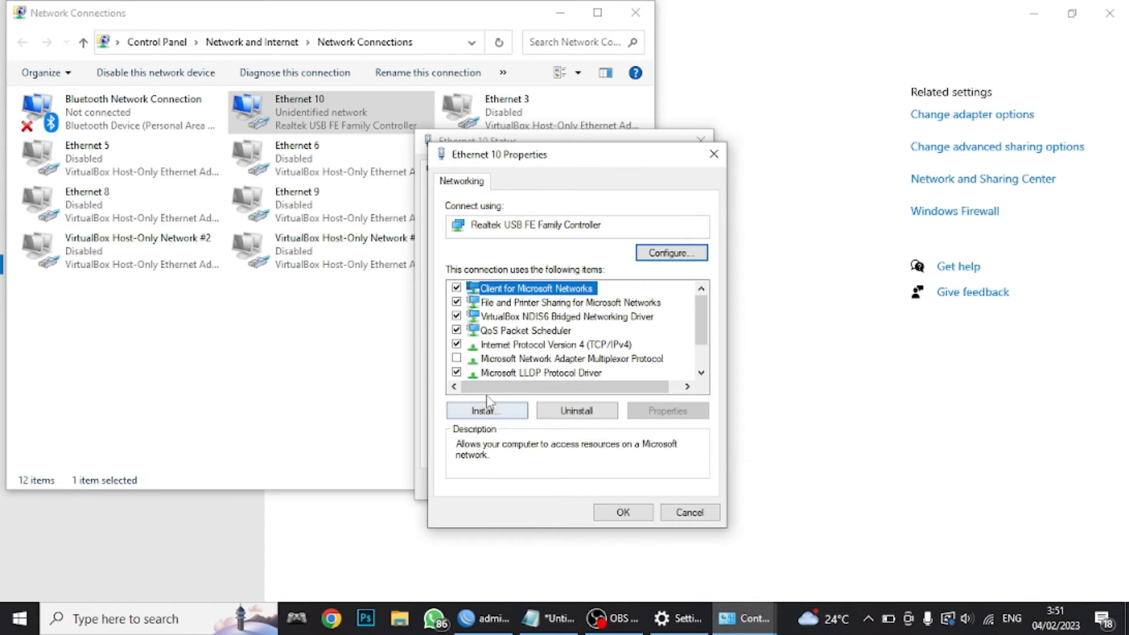
double_click(492, 348)
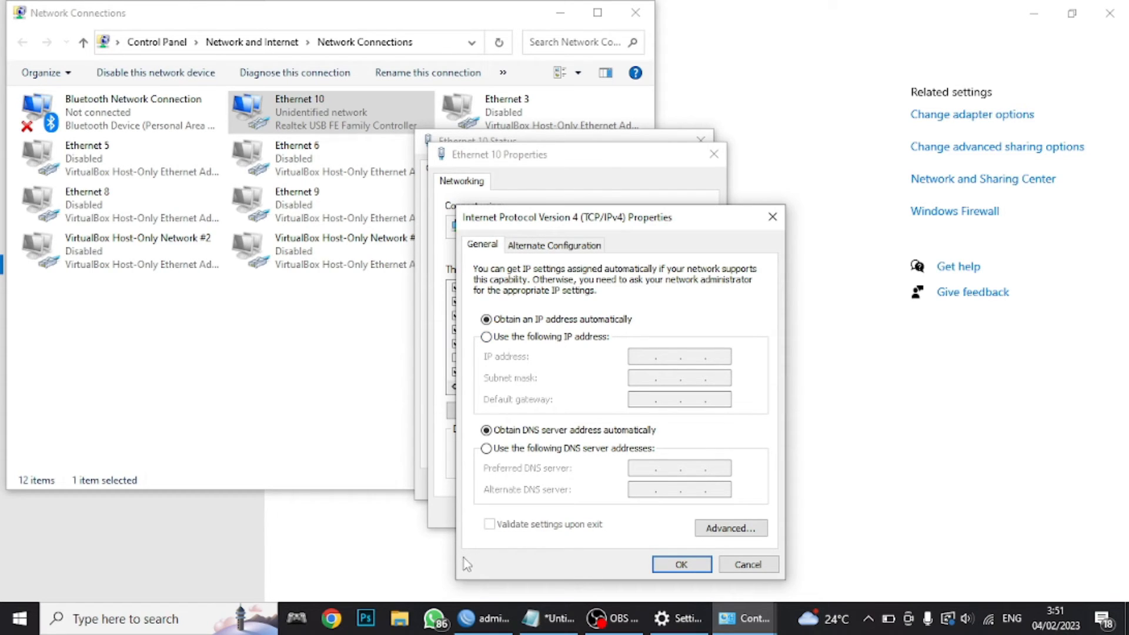
Switch the Ethernet 10 adapter to a manual IP address and enter its first three octets, 192.168.99
mouse_move(472, 616)
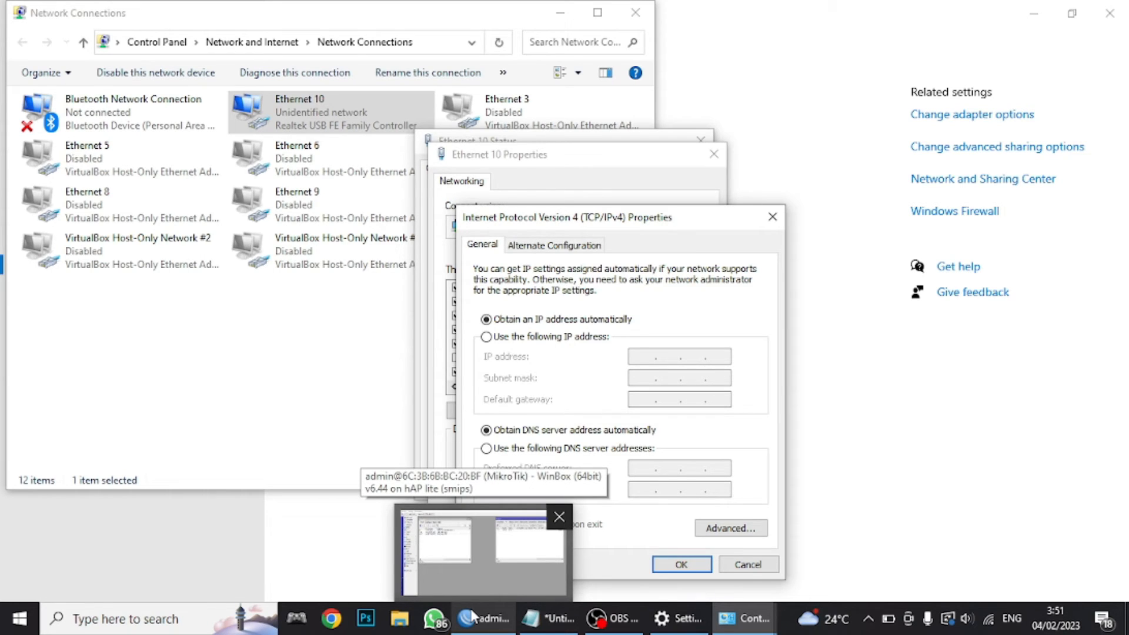
left_click(499, 343)
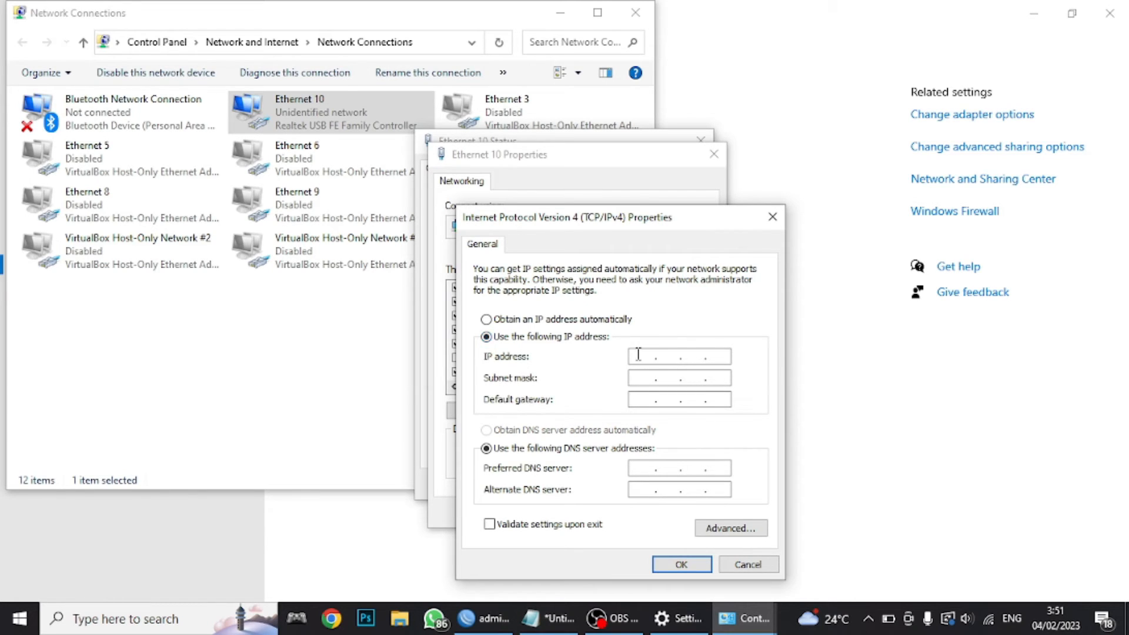
left_click(639, 354)
type("192 . 168 . 99 .")
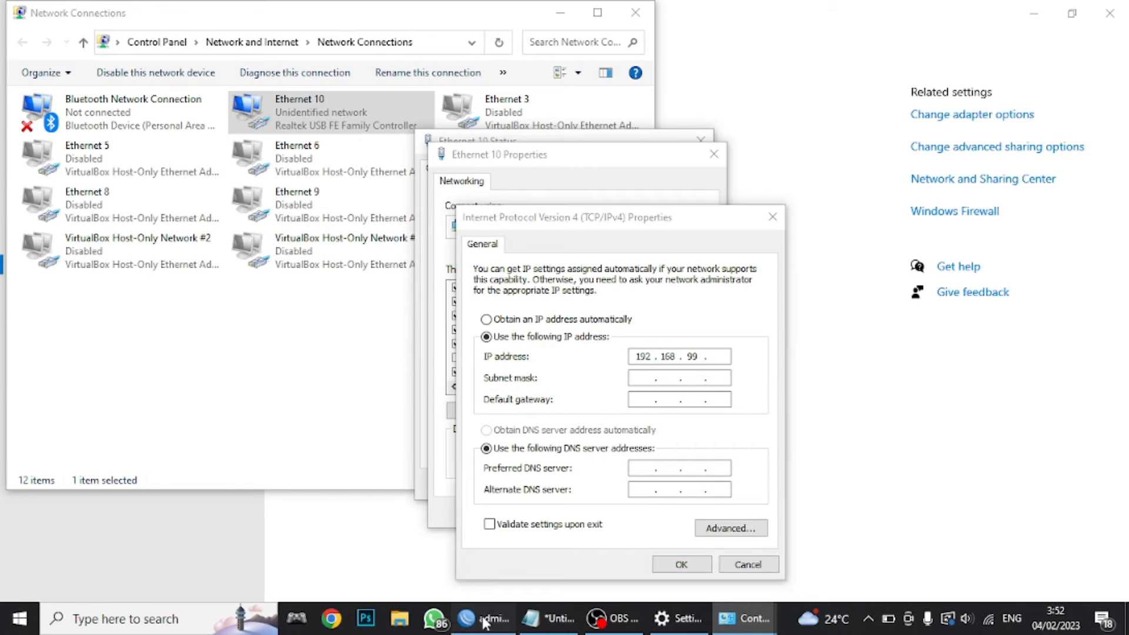
Check the router's IP addresses in WinBox's address list, widening the Address column to read them in full
left_click(492, 616)
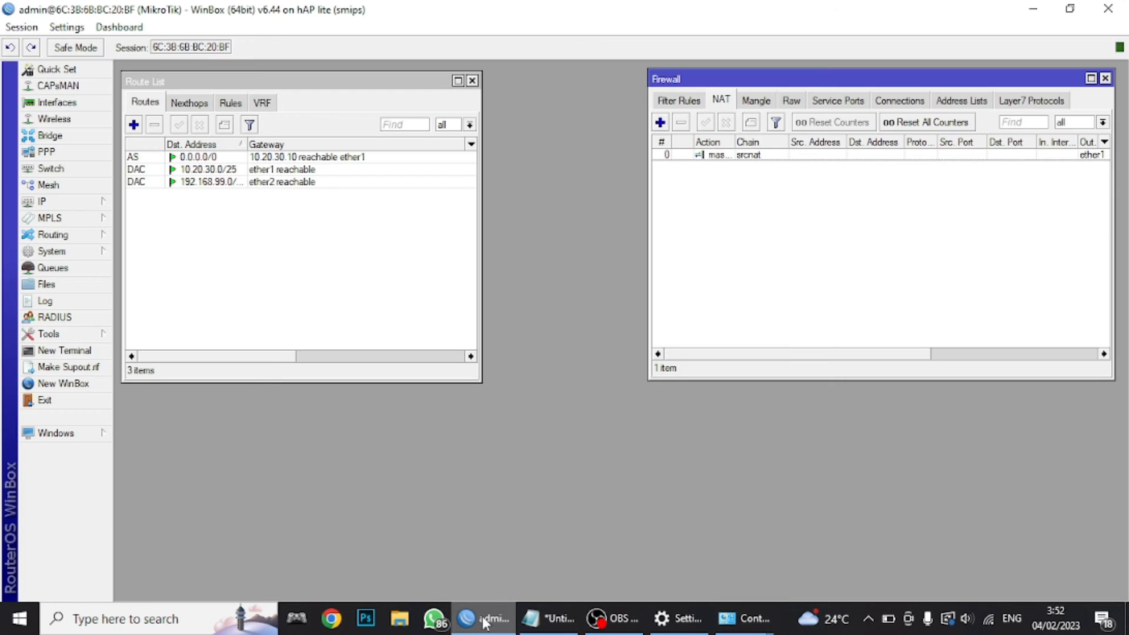
left_click(59, 203)
left_click(157, 237)
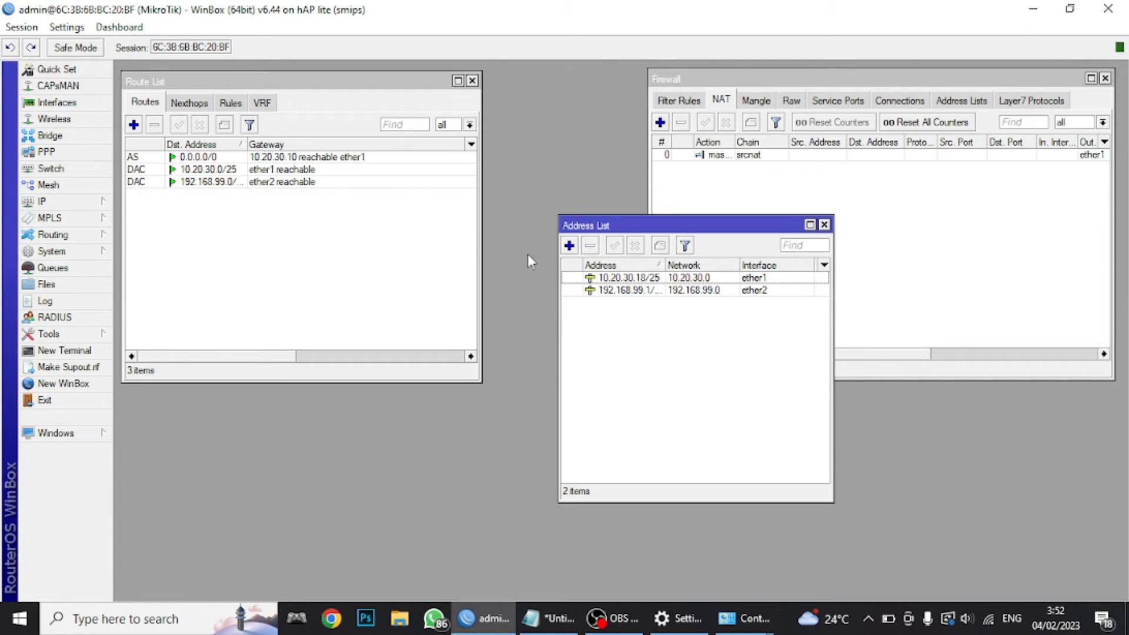
left_click_drag(663, 266, 676, 267)
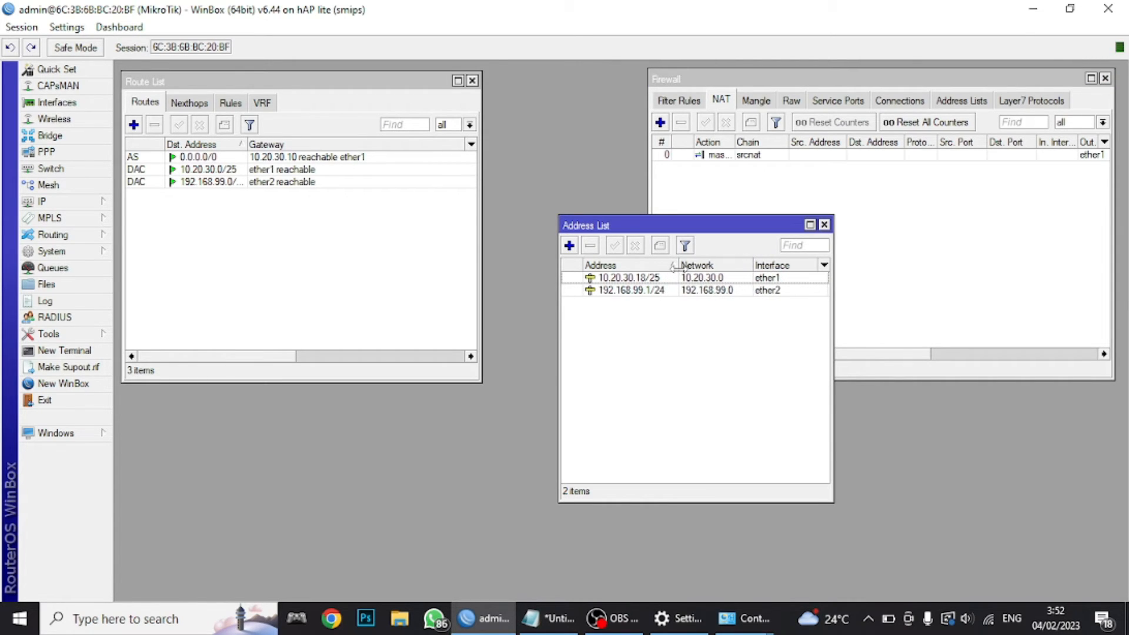
In the adapter's IPv4 properties, complete the IP address as 192.168.99.2 with subnet mask 255.255.255.0 and default gateway 192.168.99.1
left_click(742, 629)
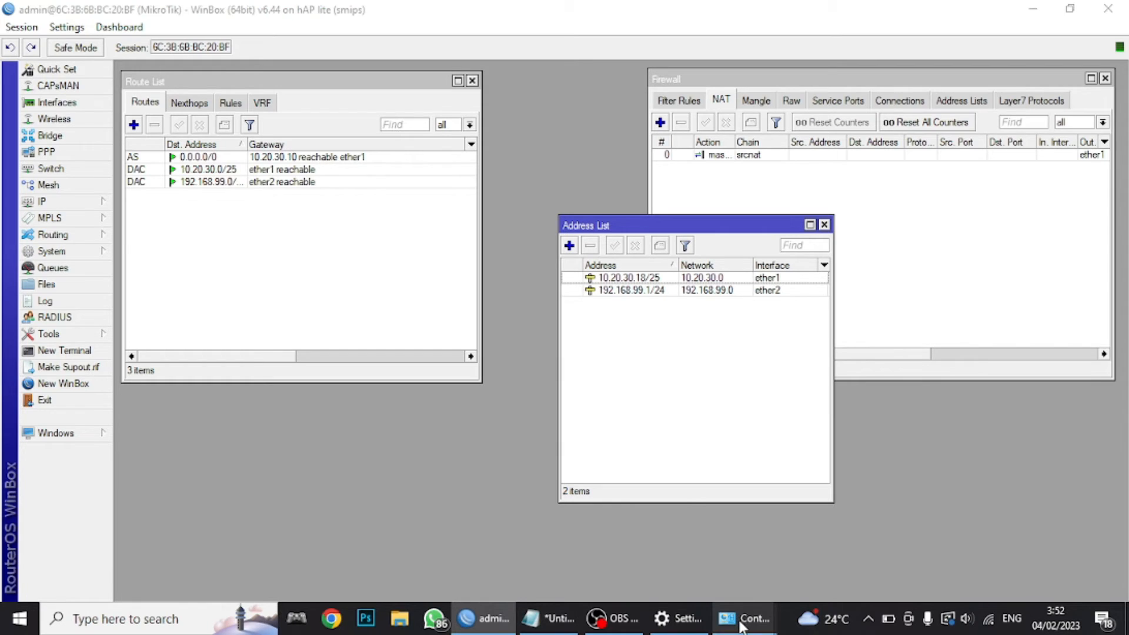
left_click(793, 559)
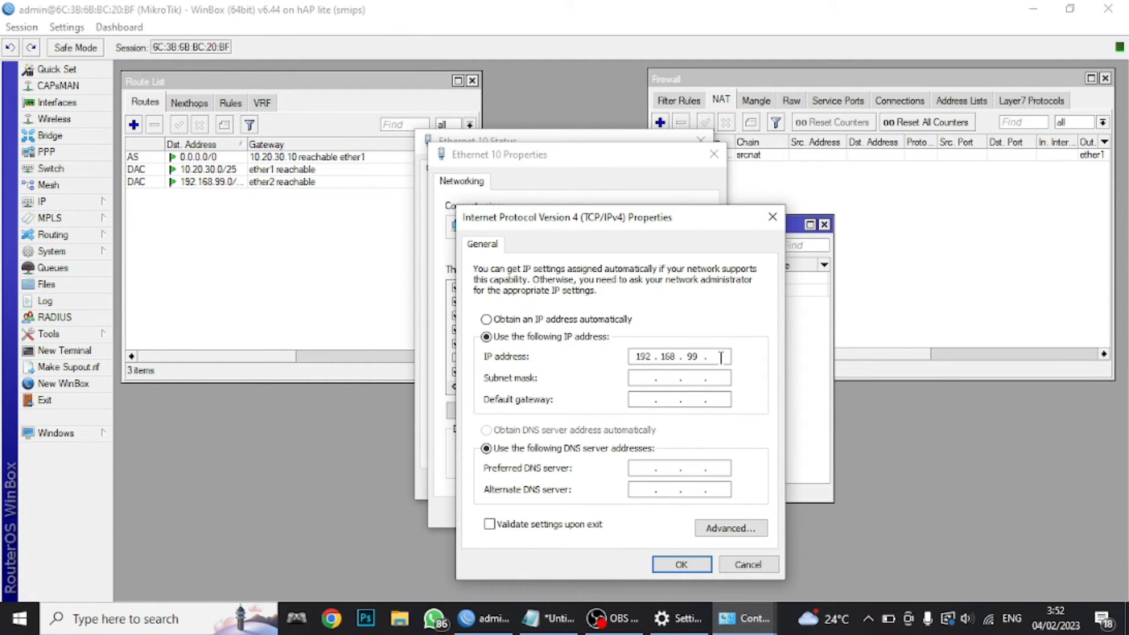
type("2")
left_click(640, 376)
left_click(644, 399)
type("192")
left_click(487, 618)
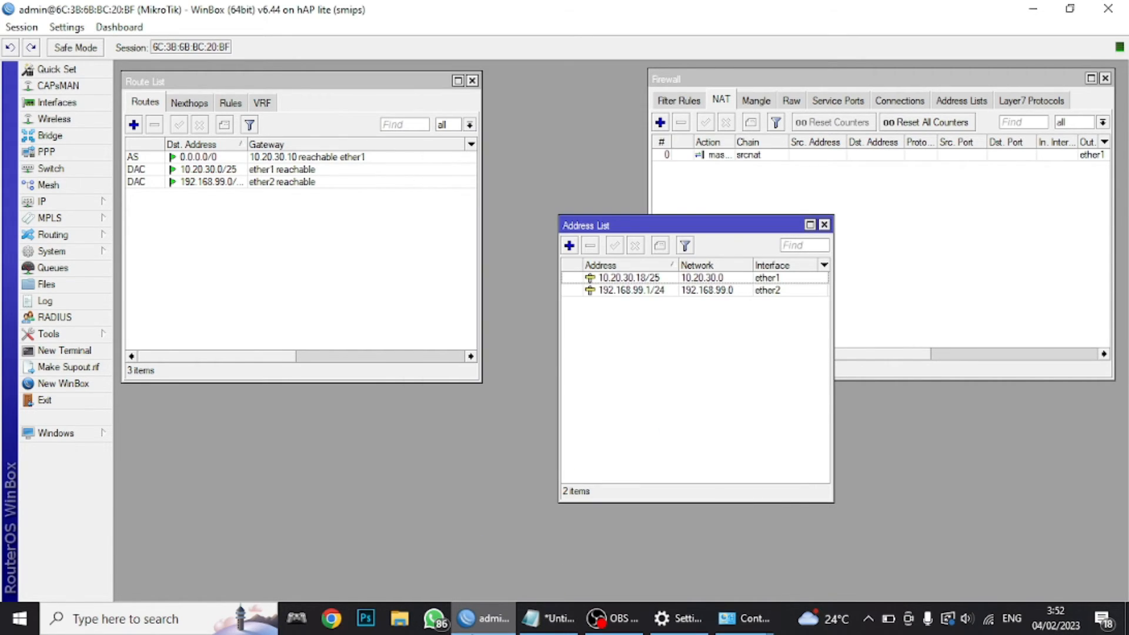
left_click(487, 619)
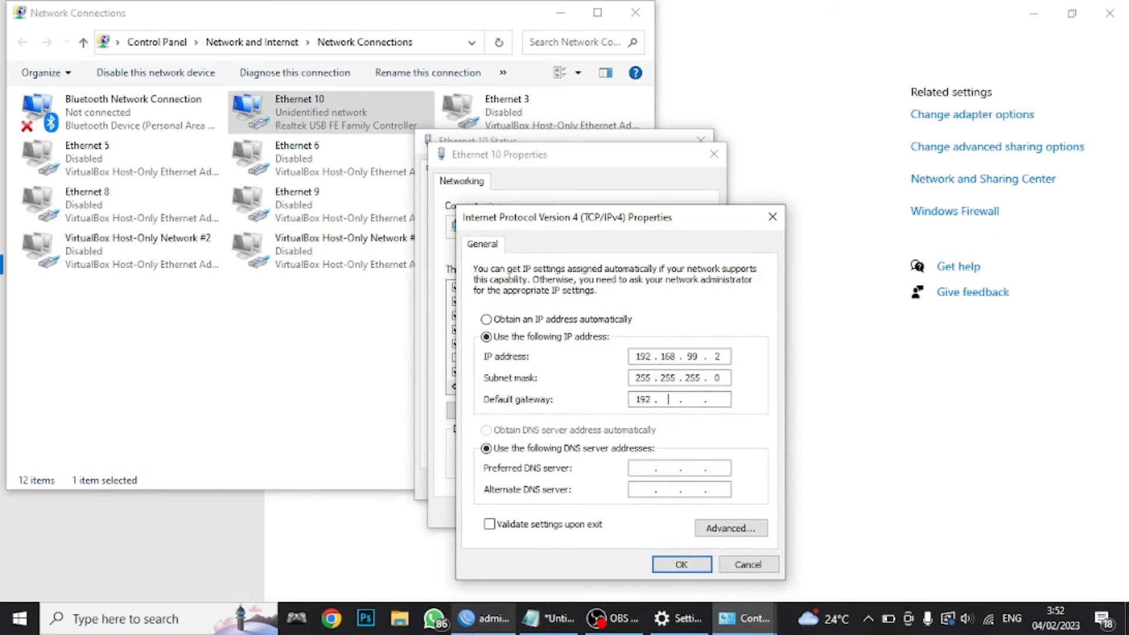
type("168 . 99")
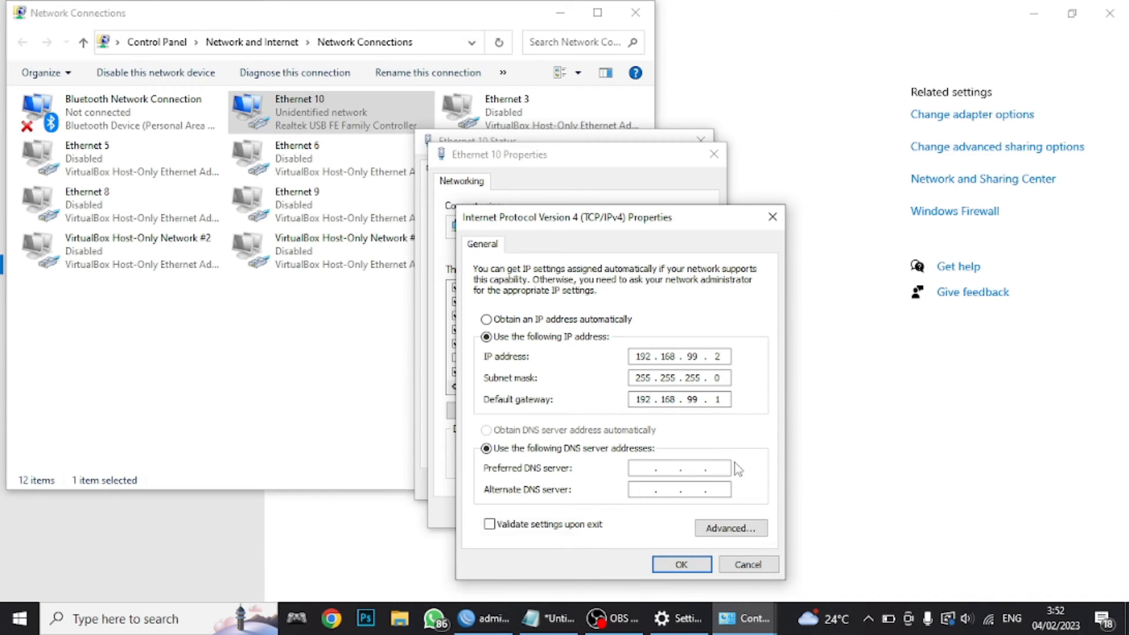
Save the IPv4 settings of the Ethernet 10 adapter and close its properties and status dialogs
left_click(641, 466)
left_click(675, 565)
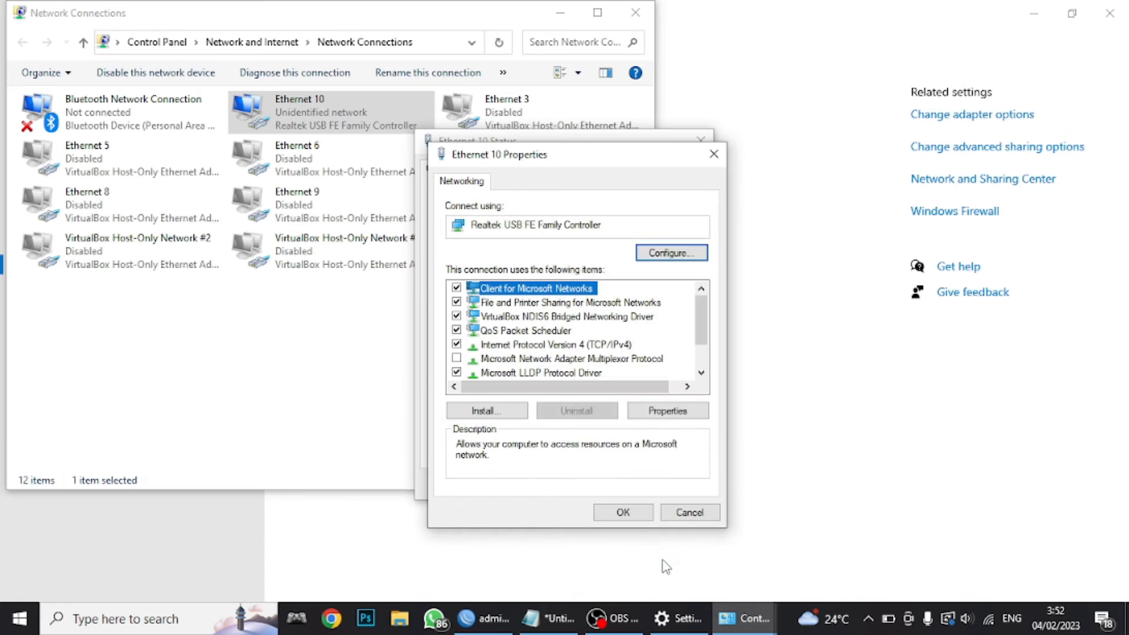
left_click(623, 513)
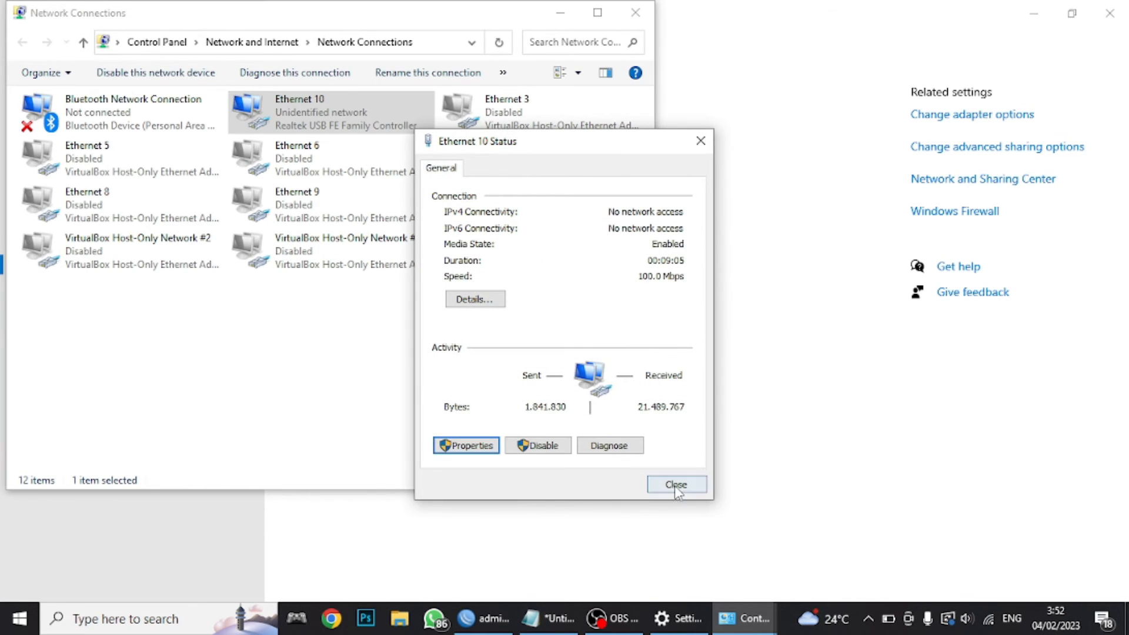
left_click(677, 484)
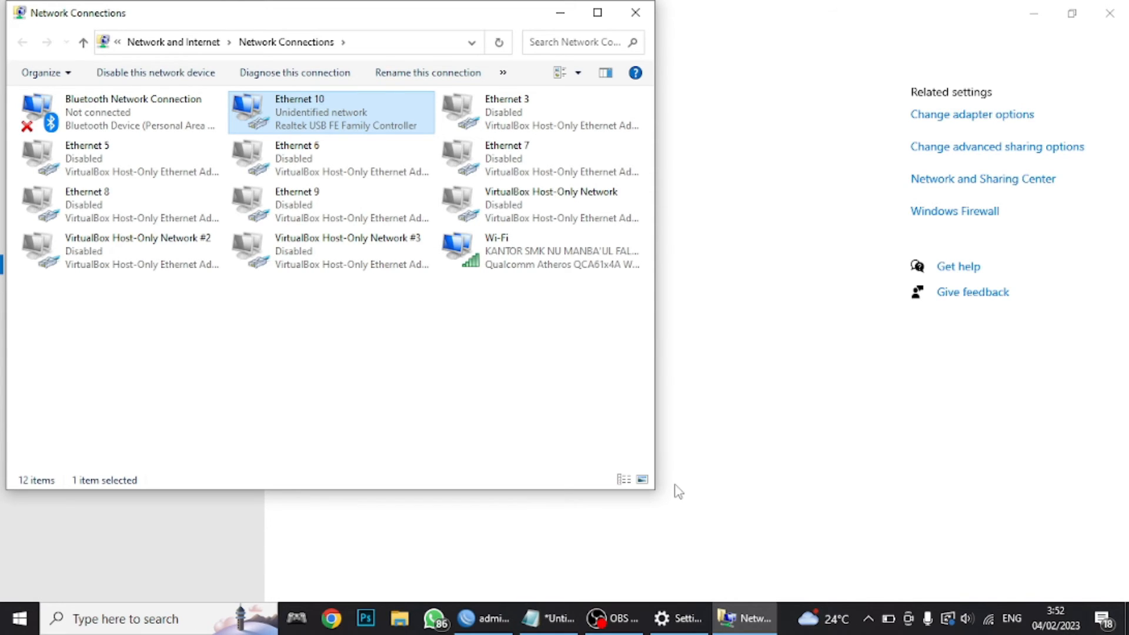
Open Command Prompt and test the connection by running ping 192.168.99.1 and ping 8.8.8.8
key("super")
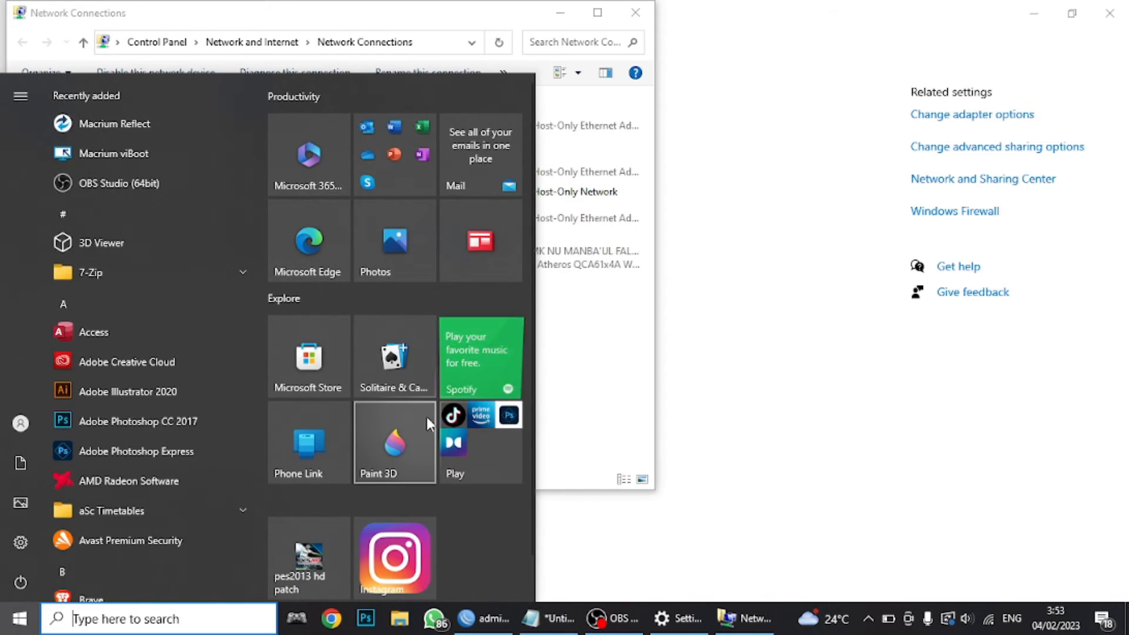
type("cmd")
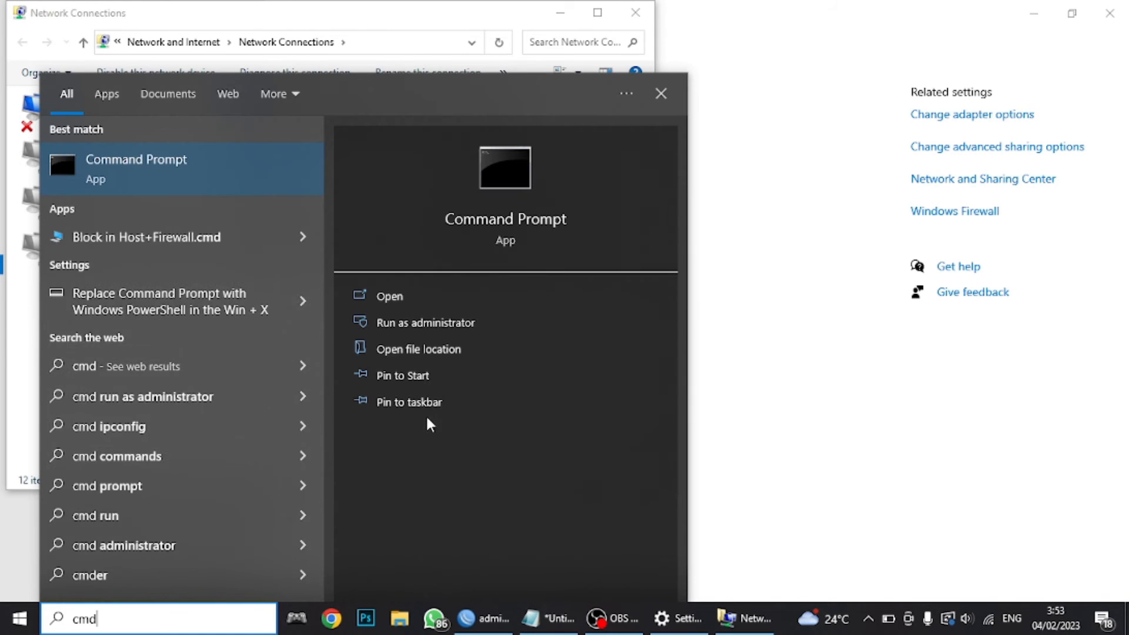
key("Return")
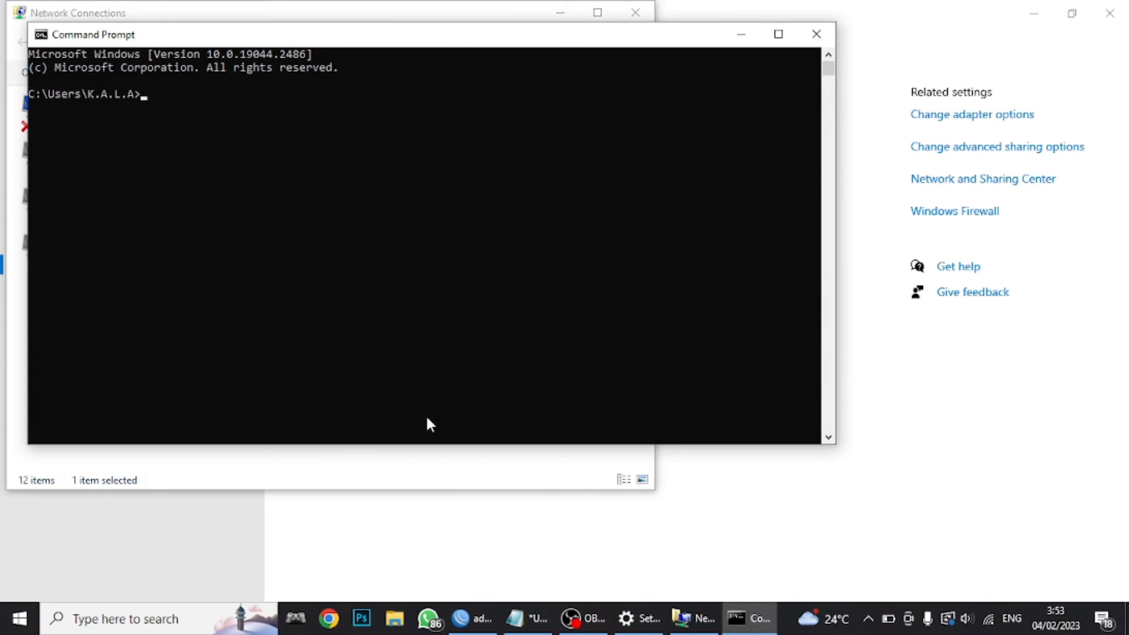
type("ping 192.168.99.1")
key("Return")
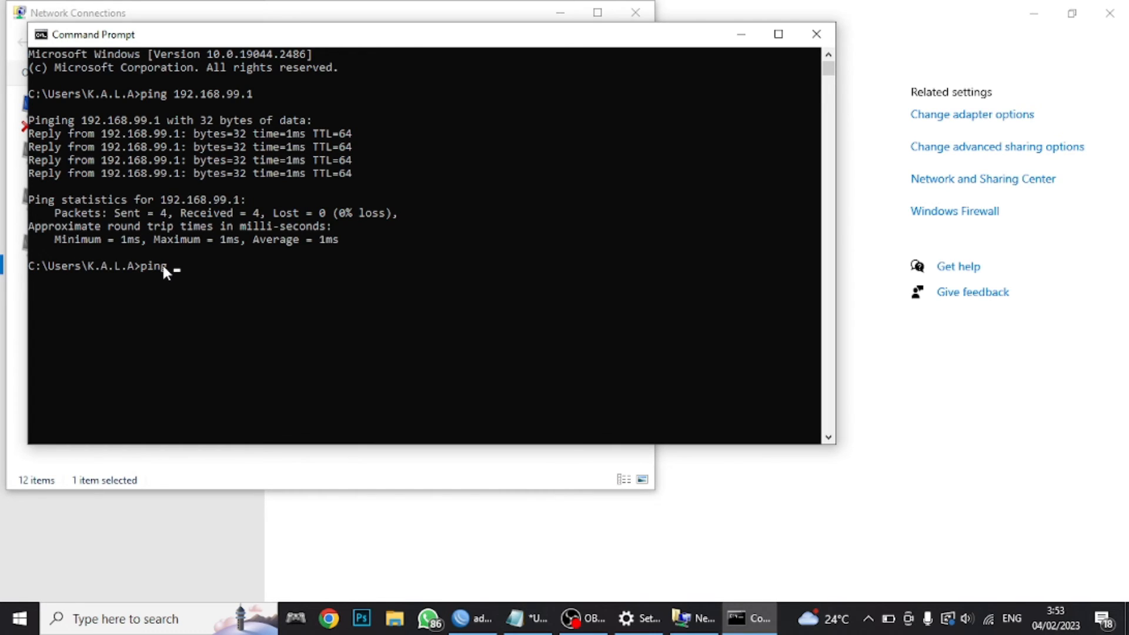
type("8.8.8.8")
key("Return")
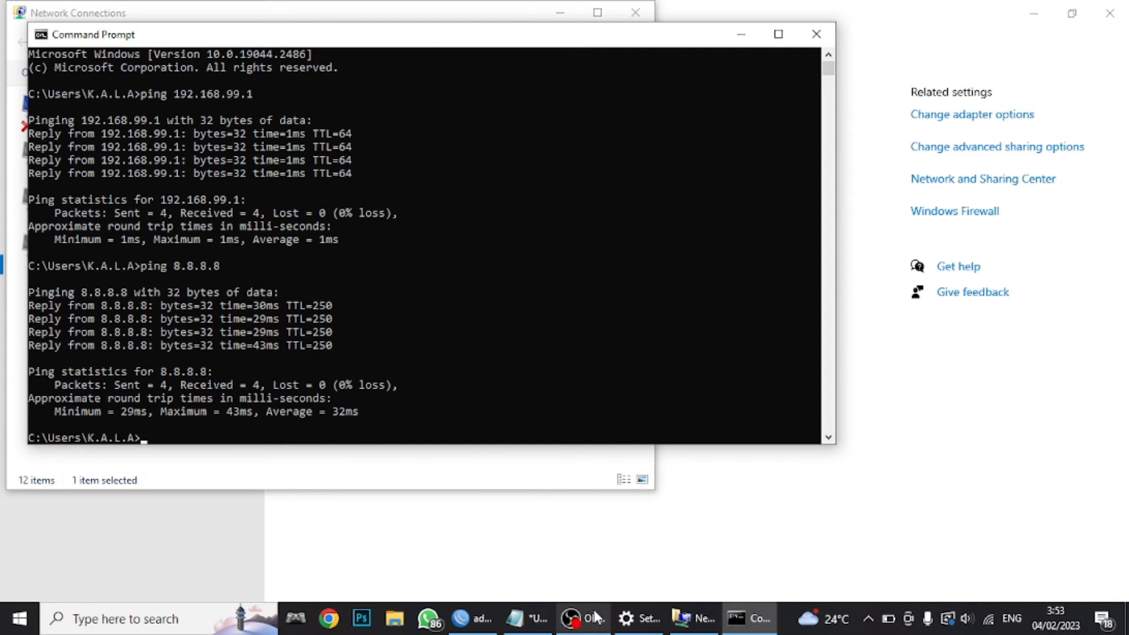
Turn off the computer's Wi-Fi so only the wired network is used, and open Google Chrome
left_click(991, 622)
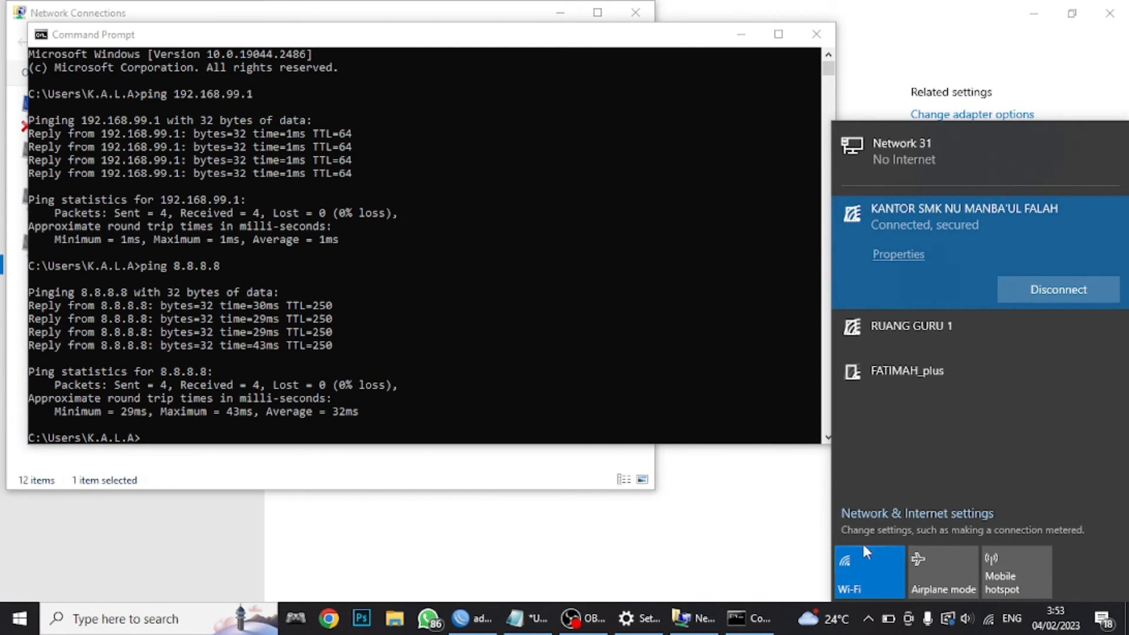
left_click(862, 568)
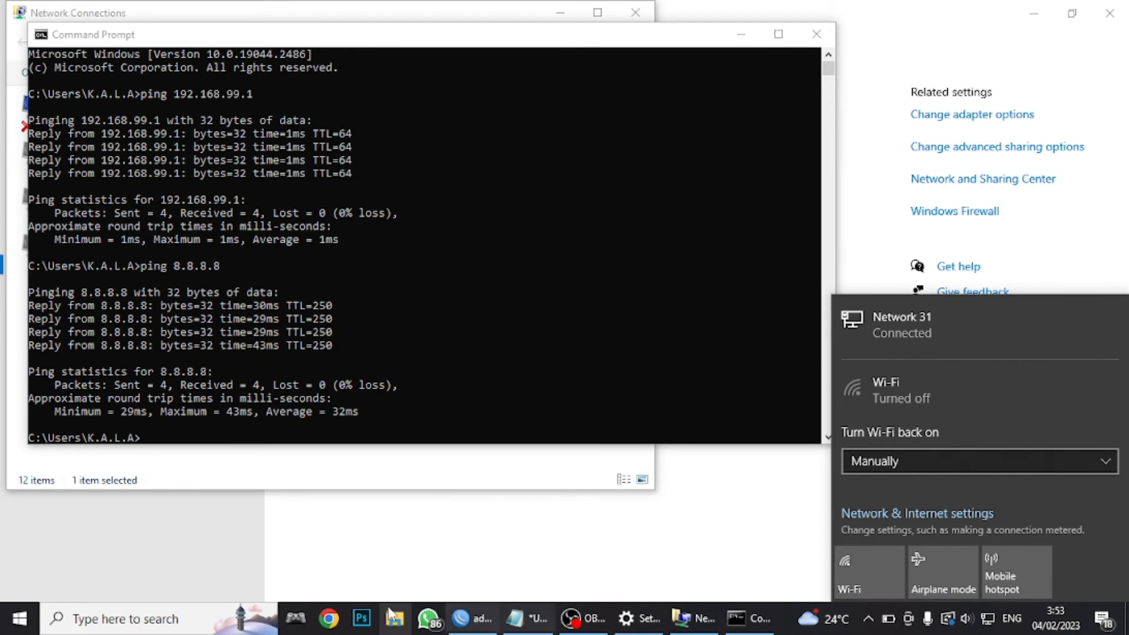
left_click(328, 619)
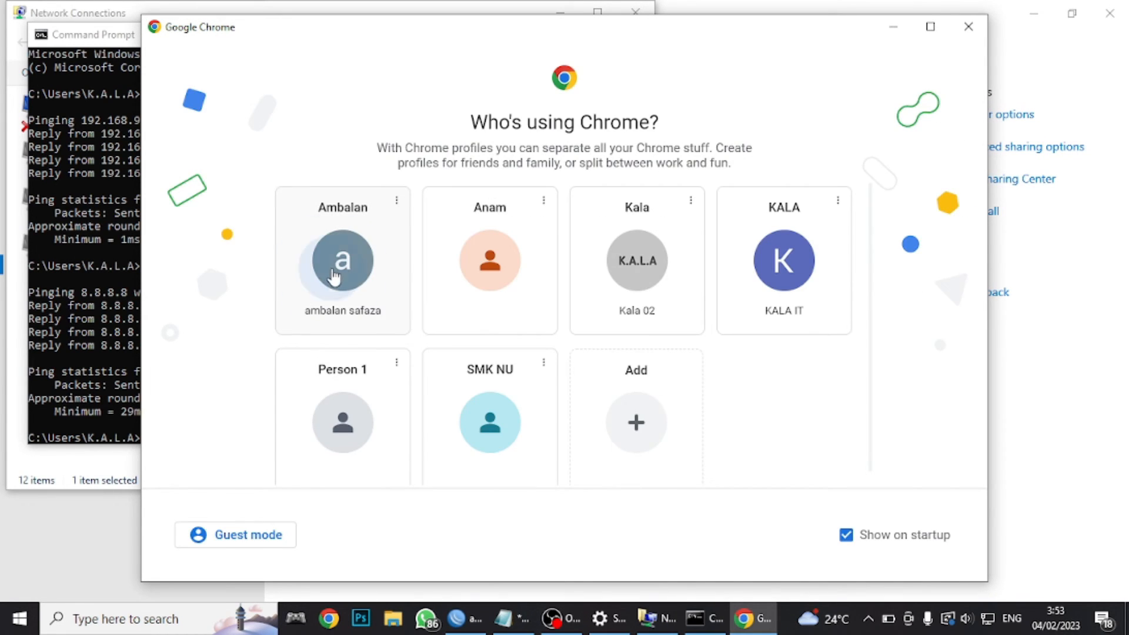
Load mikrotik.com in Chrome using the first listed profile to test web access, and dismiss the Remote Mouse notification
left_click(333, 275)
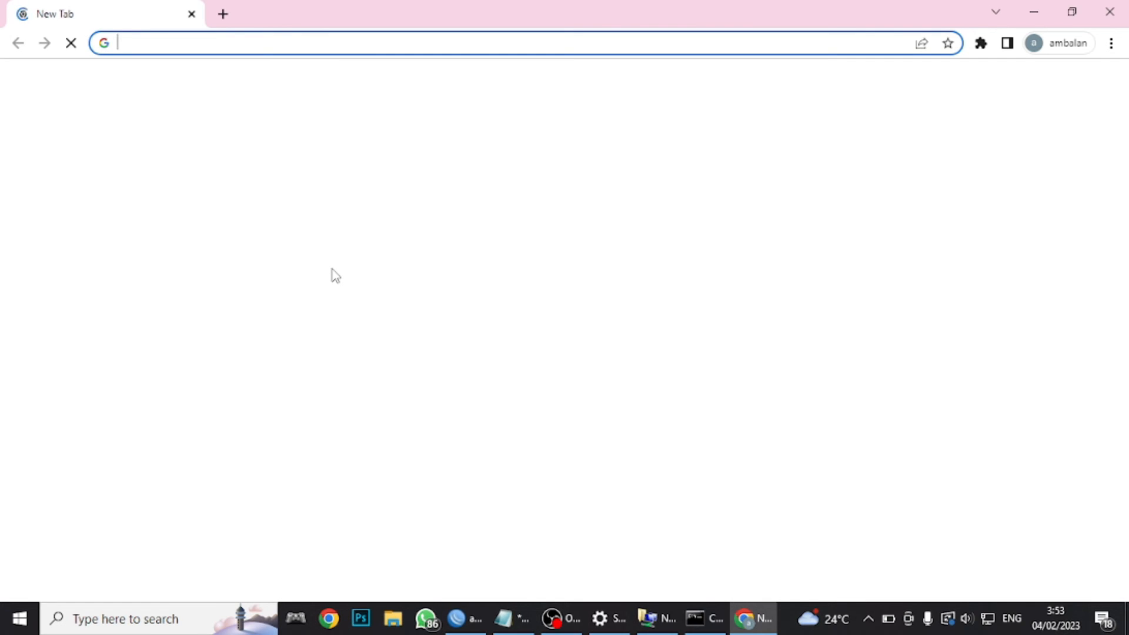
type("mikro")
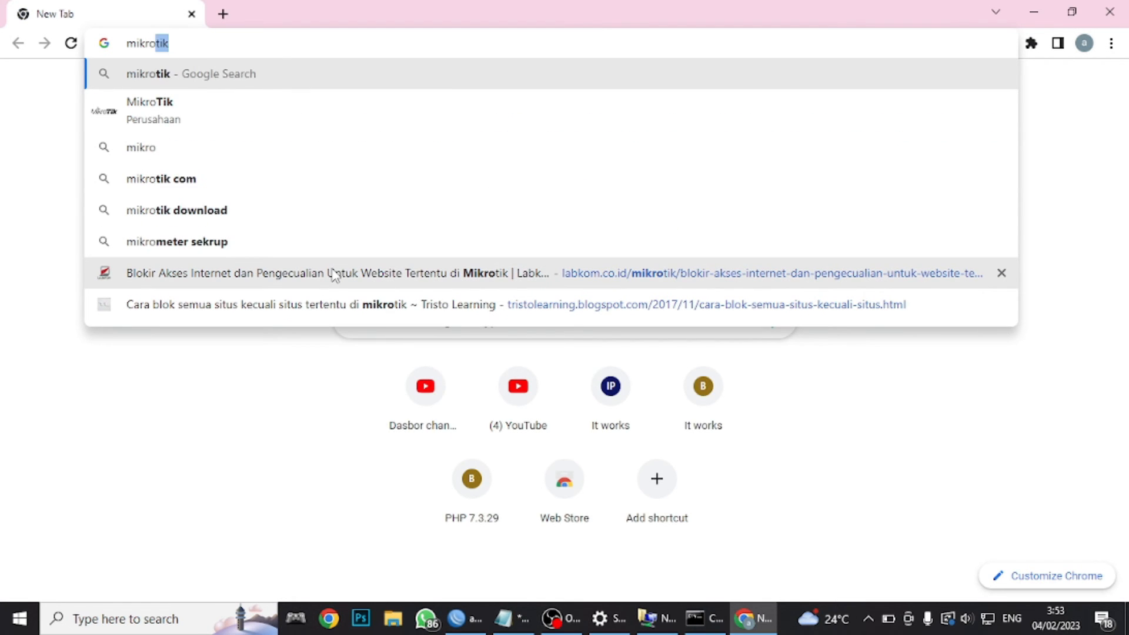
type("tik.com")
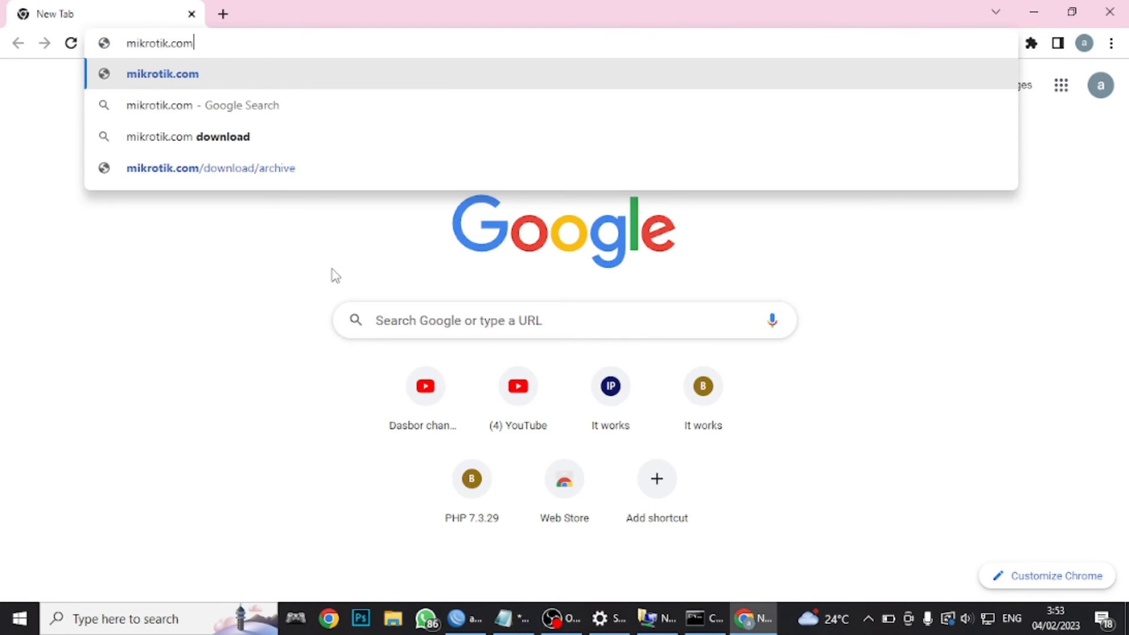
key("Return")
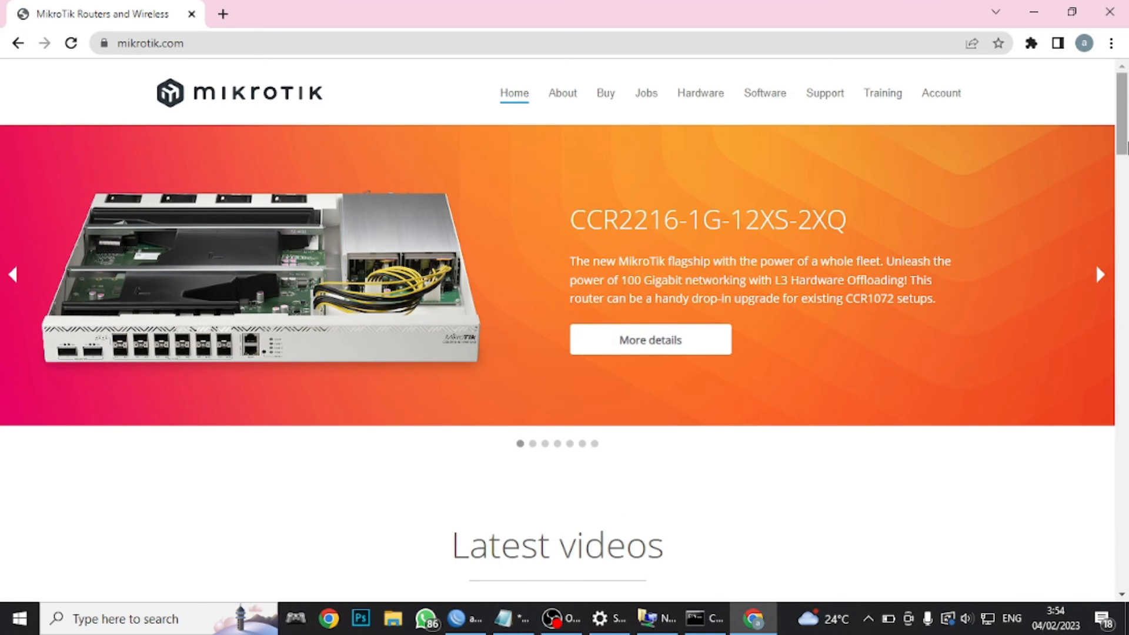
mouse_move(1125, 144)
left_mouse_down()
mouse_move(1125, 361)
mouse_move(1125, 125)
left_mouse_up()
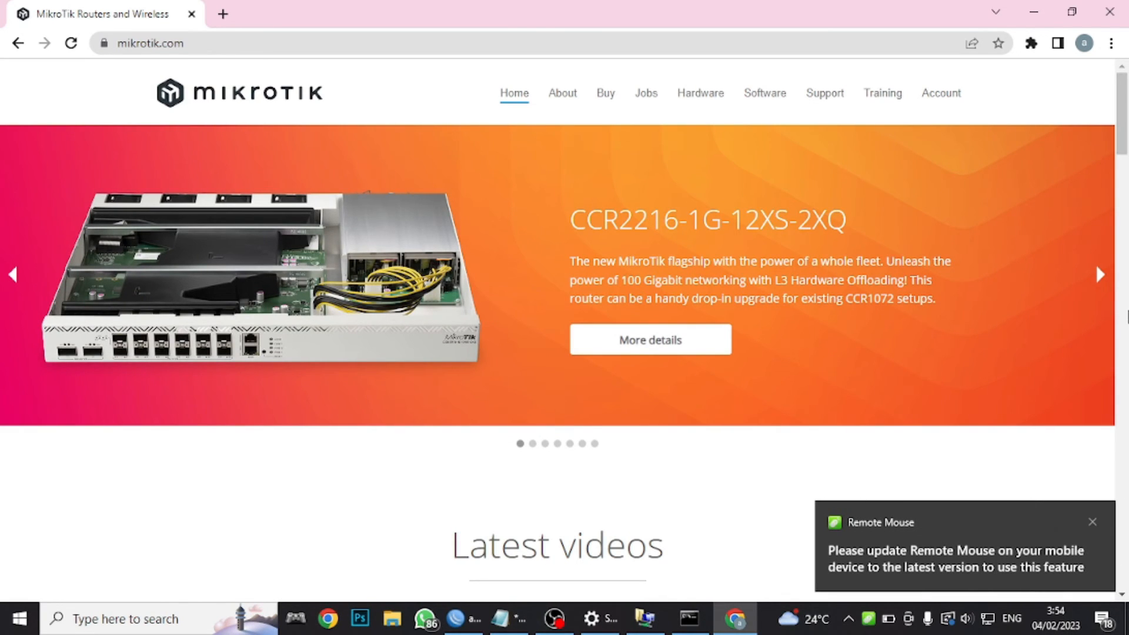
left_click(1094, 522)
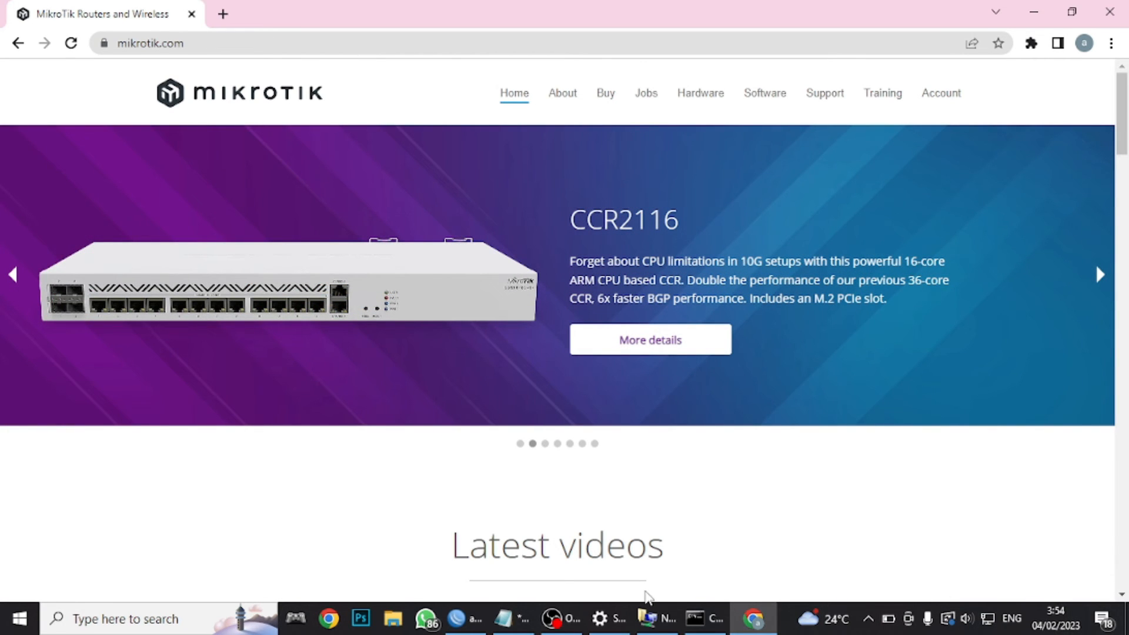
Switch to WinBox and start the DHCP Setup wizard for a DHCP server on interface ether2
left_click(468, 625)
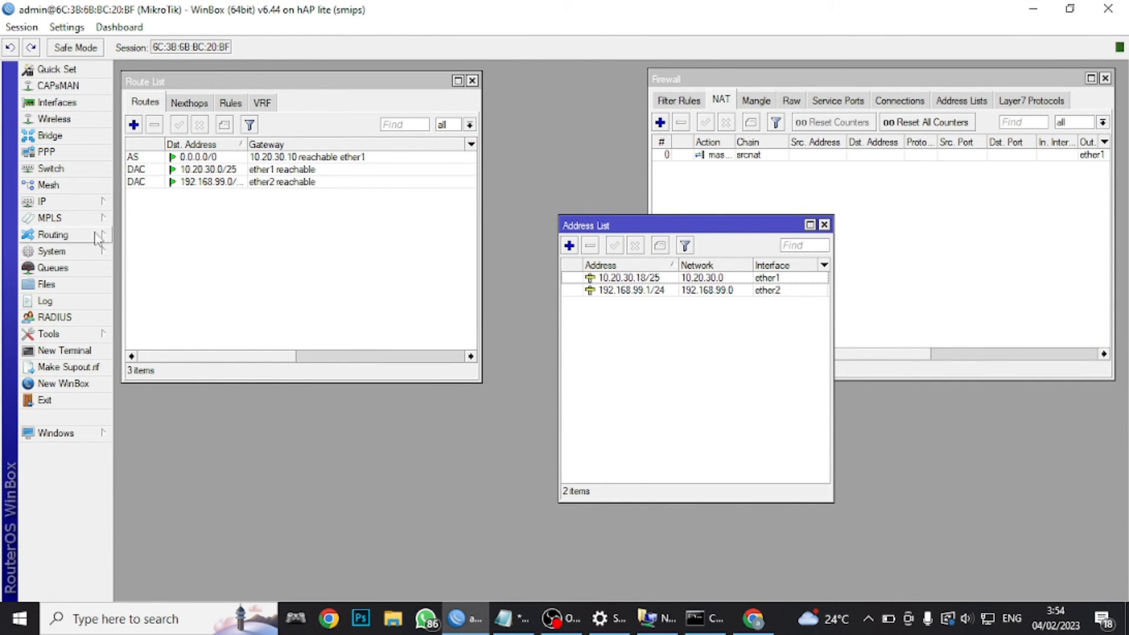
left_click(48, 204)
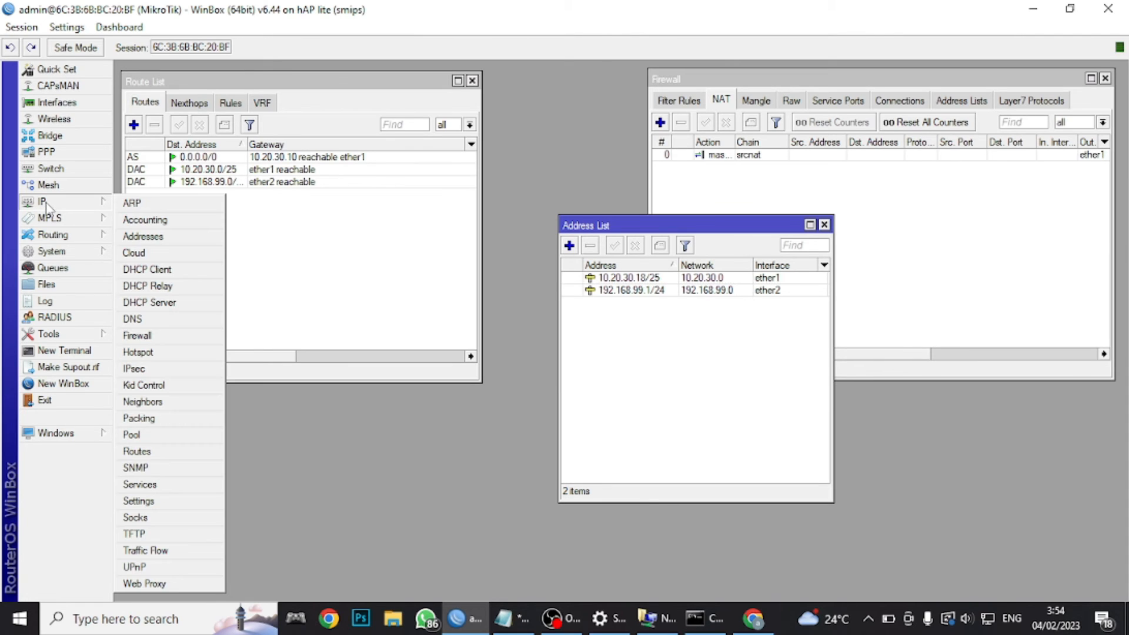
left_click(143, 303)
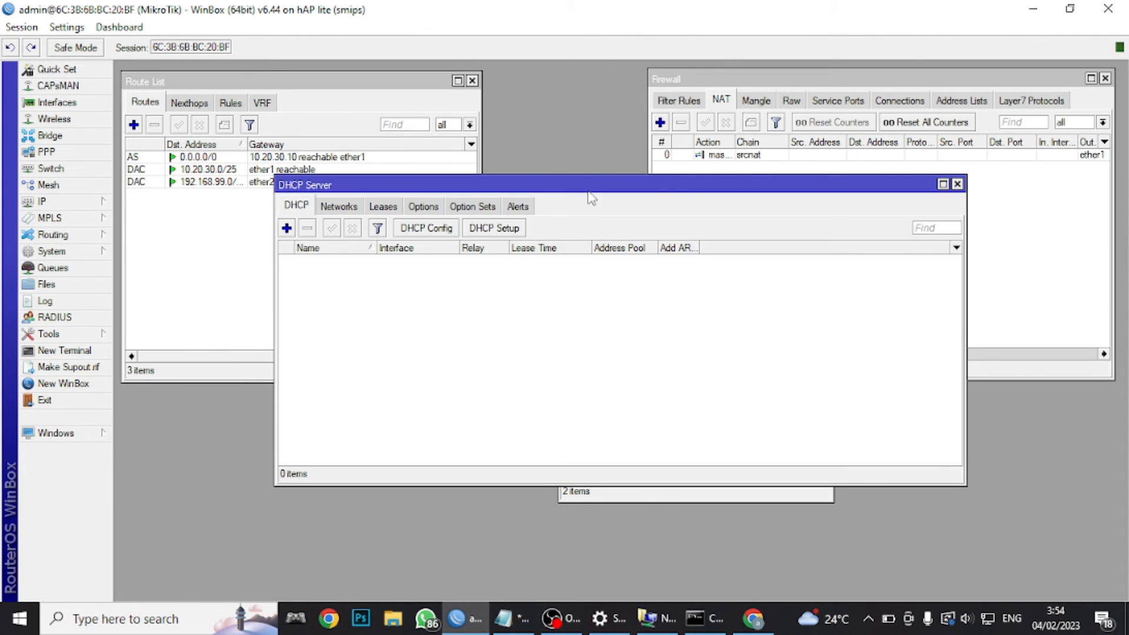
left_click(502, 230)
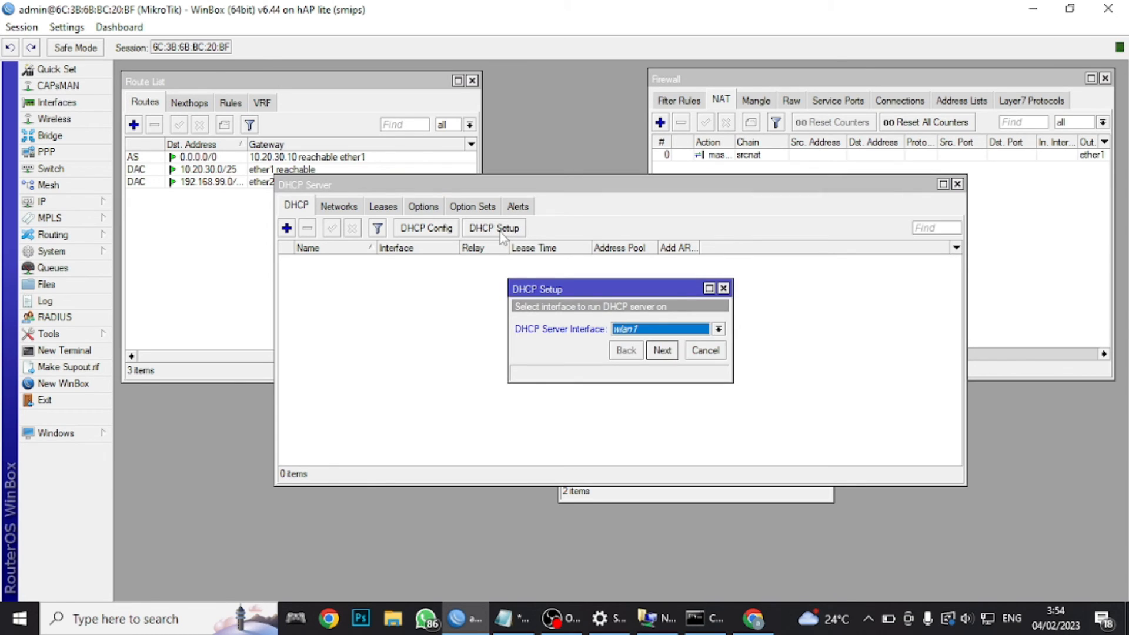
left_click(642, 330)
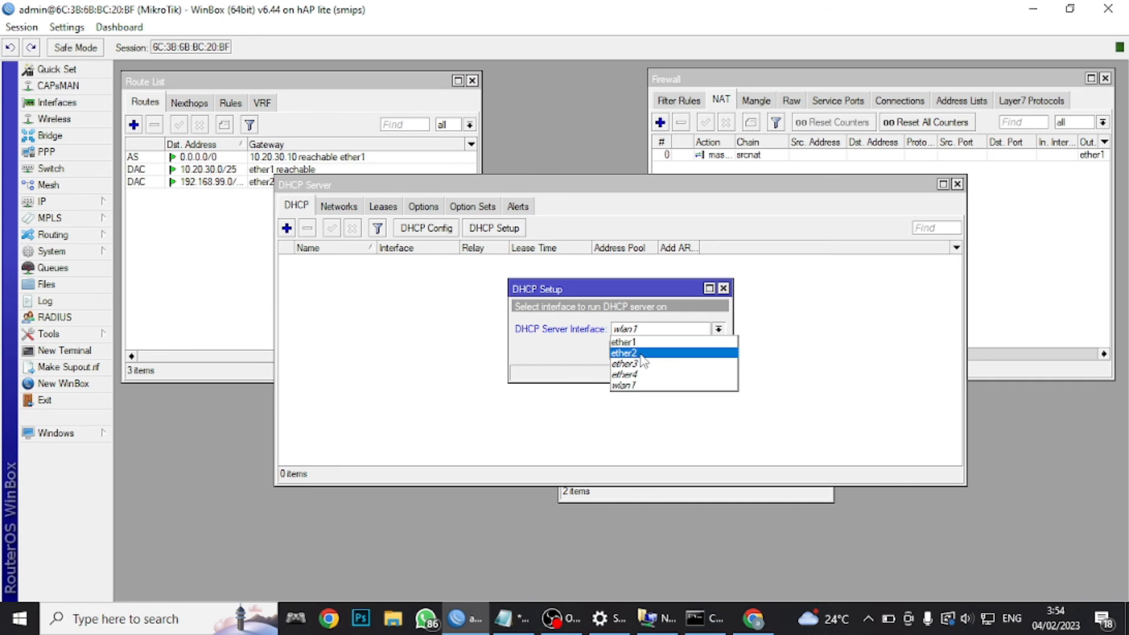
left_click(642, 354)
left_click(662, 351)
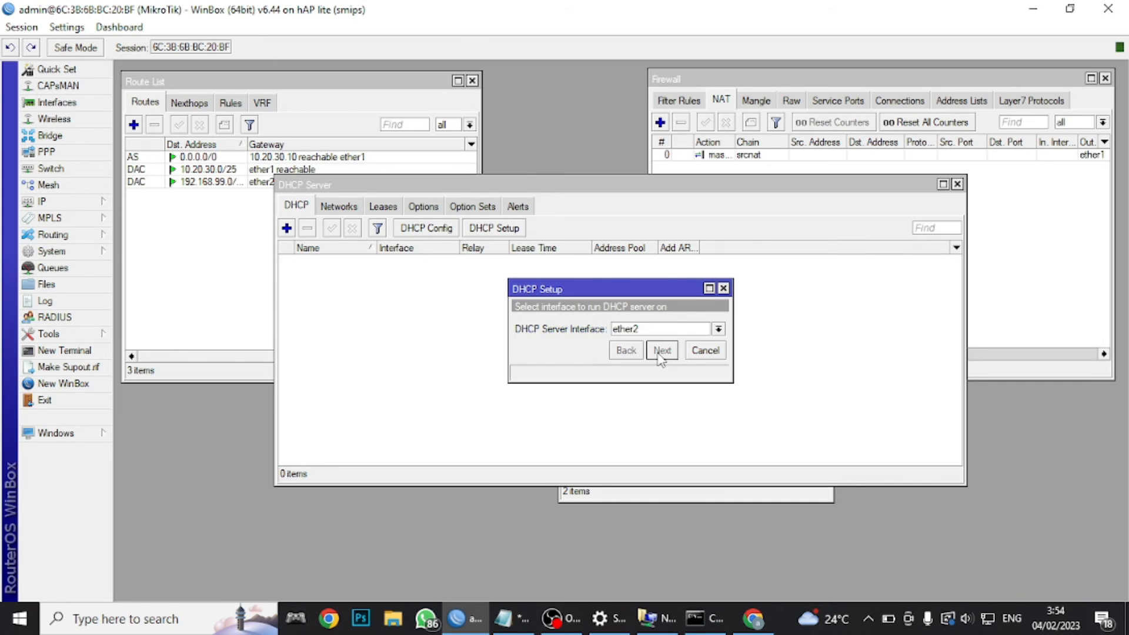
Complete the DHCP setup with the proposed settings, including address pool 192.168.99.2-192.168.99.254 and DNS server 8.8.8.8
left_click(660, 352)
left_click(660, 352)
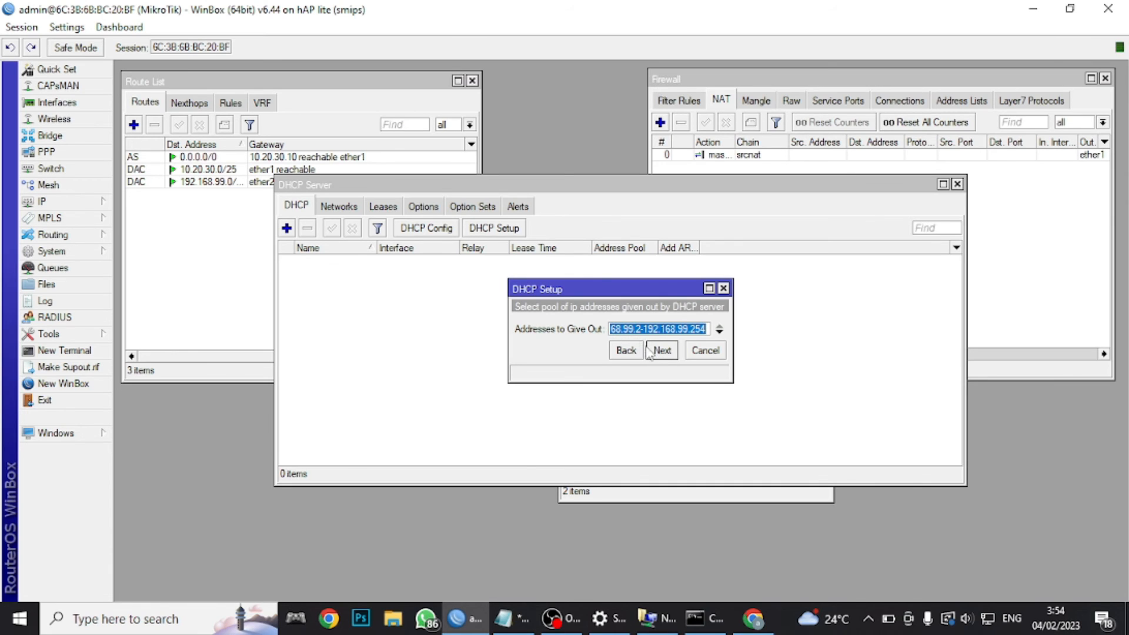
left_click(657, 353)
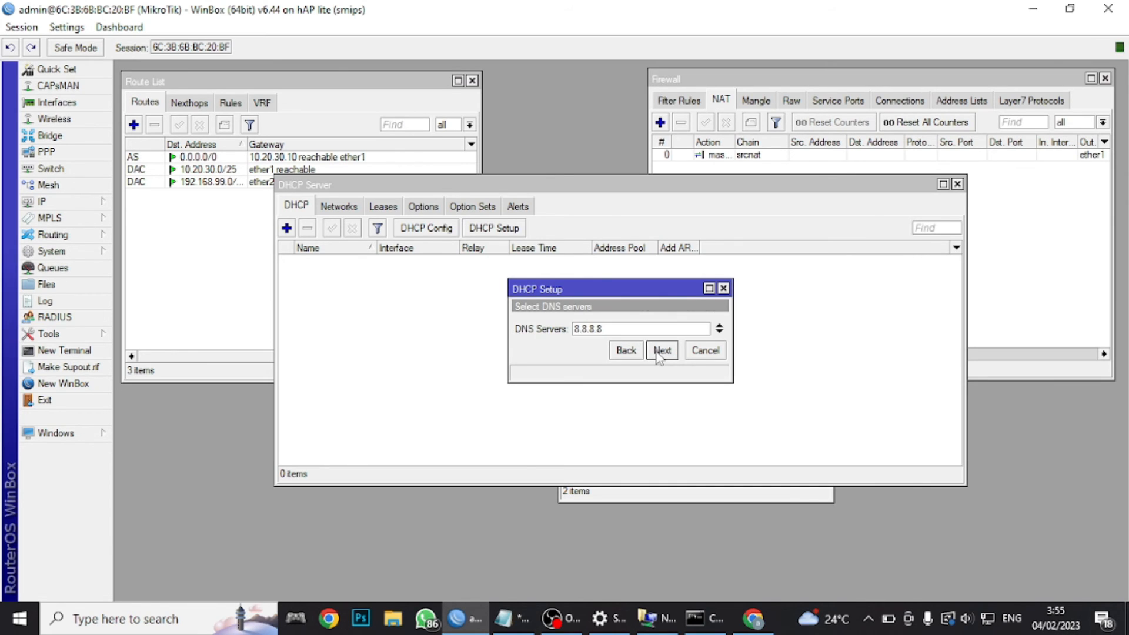
left_click(659, 352)
left_click(660, 351)
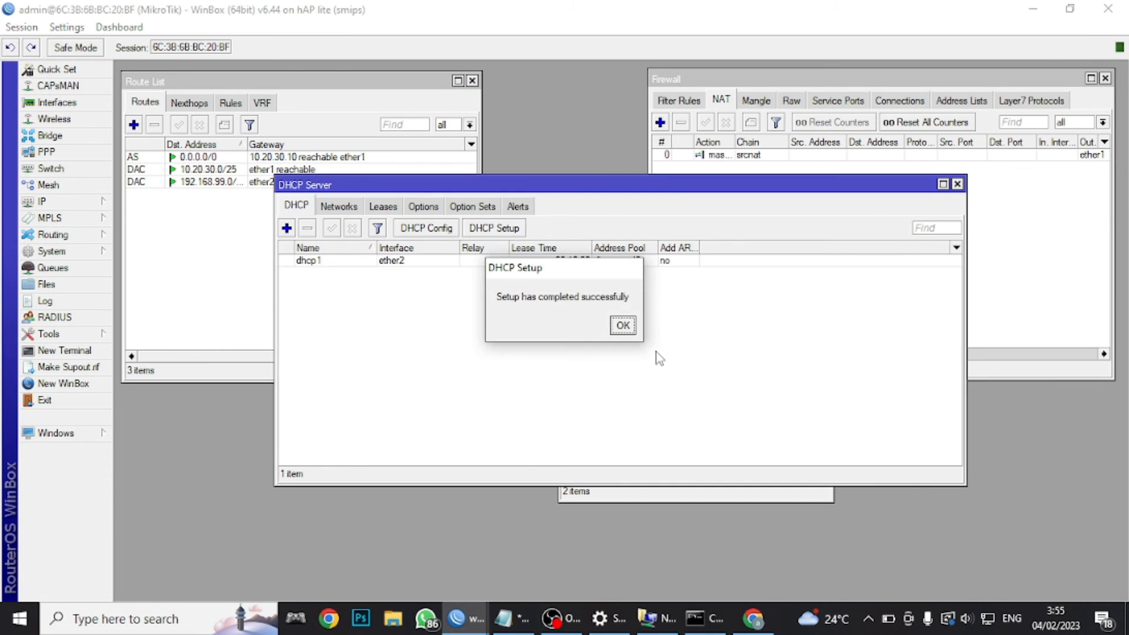
left_click(628, 328)
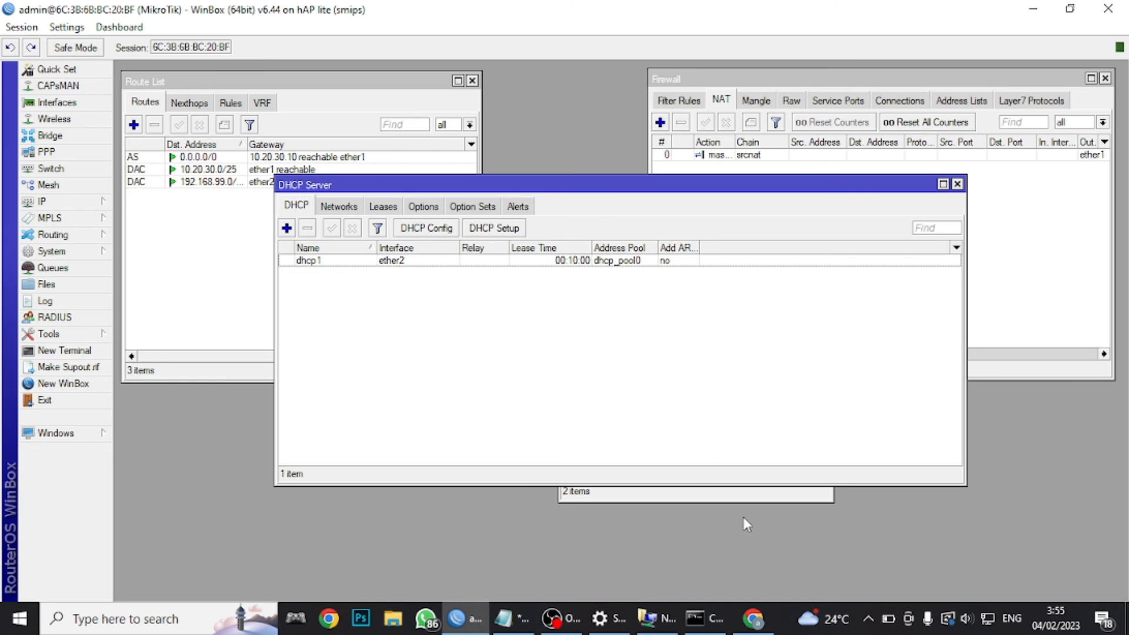
In Network Connections, set the Ethernet 10 adapter's IPv4 properties to obtain the IP address and DNS server automatically, and save them
left_click(647, 621)
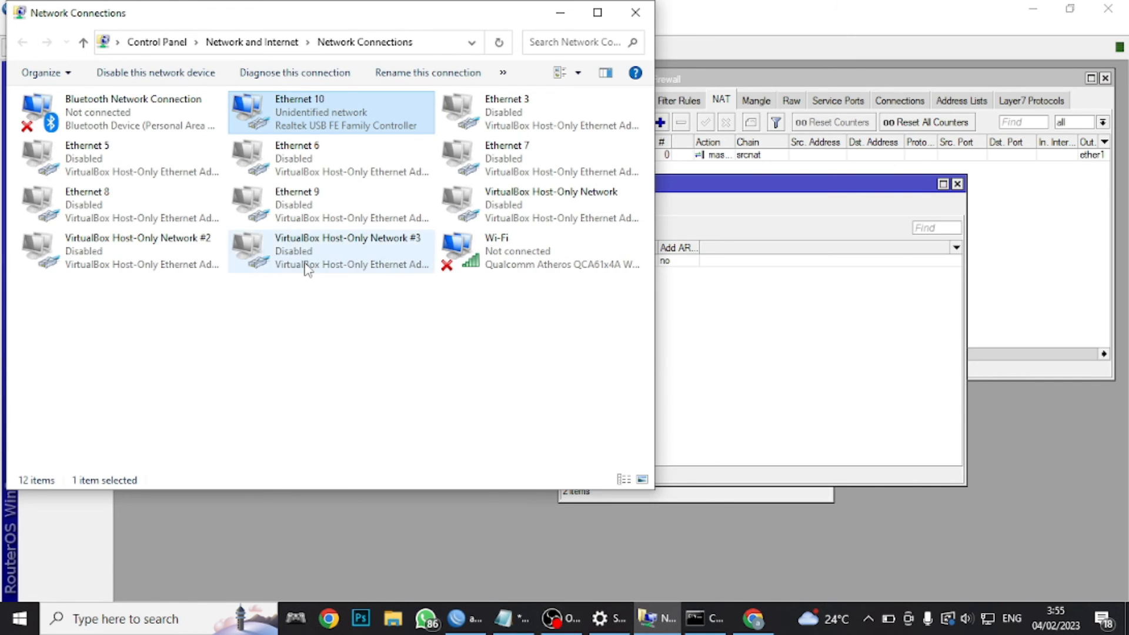
double_click(310, 131)
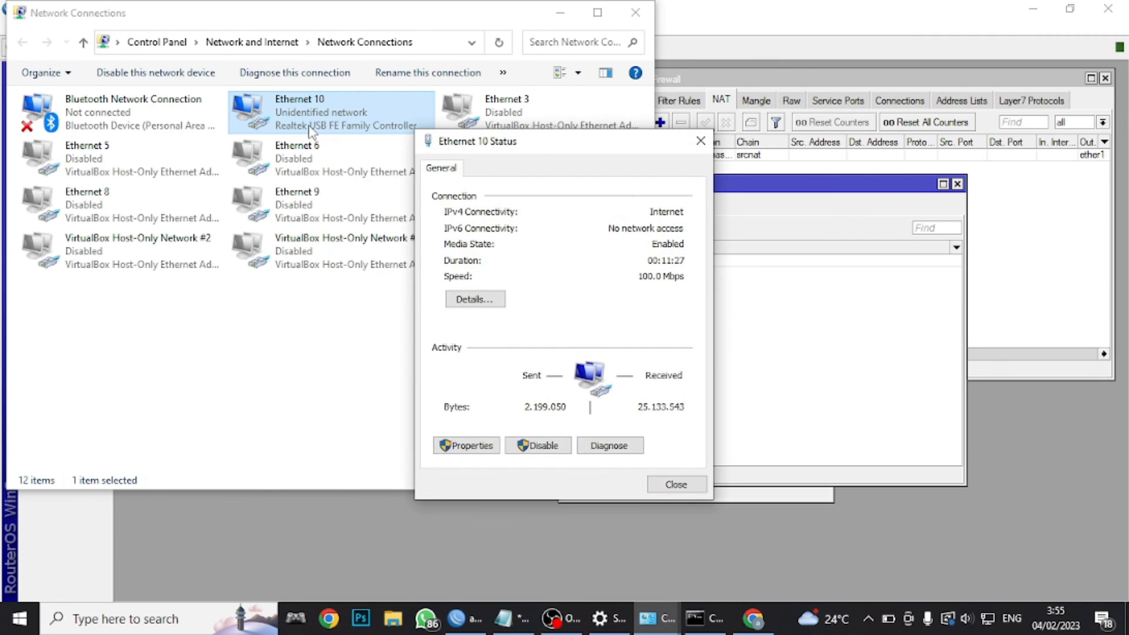
left_click(484, 448)
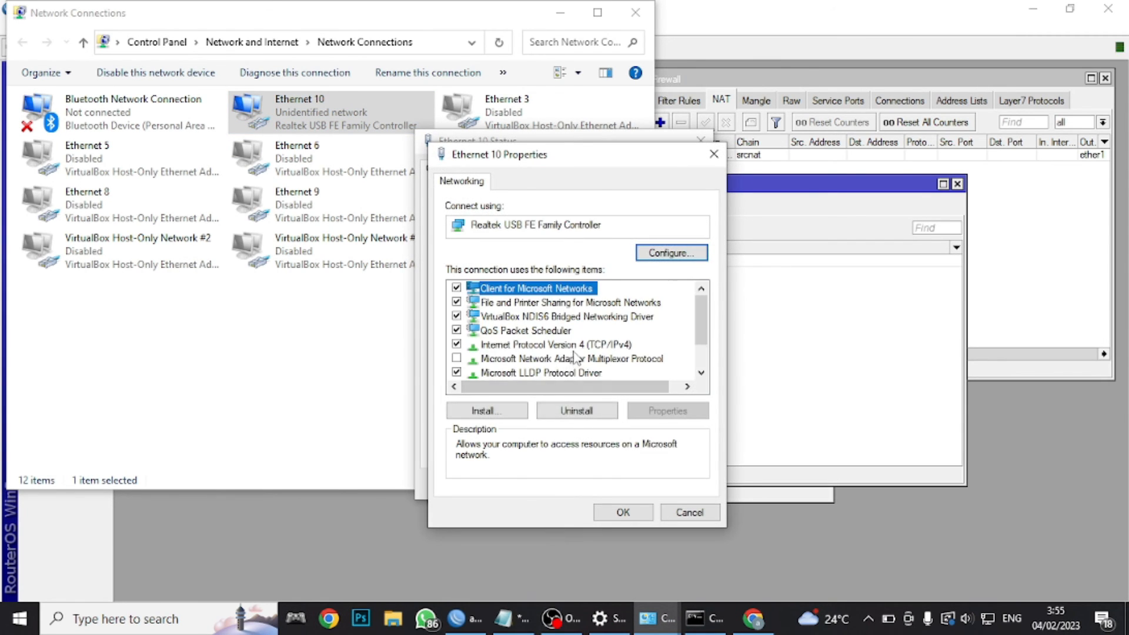
double_click(577, 345)
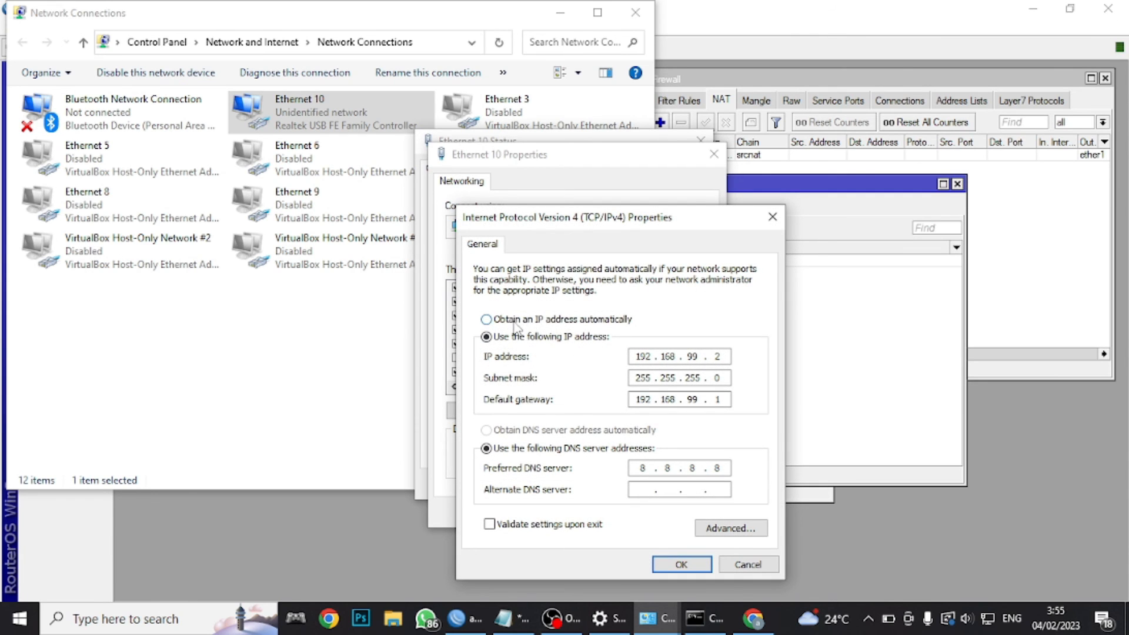
left_click(509, 325)
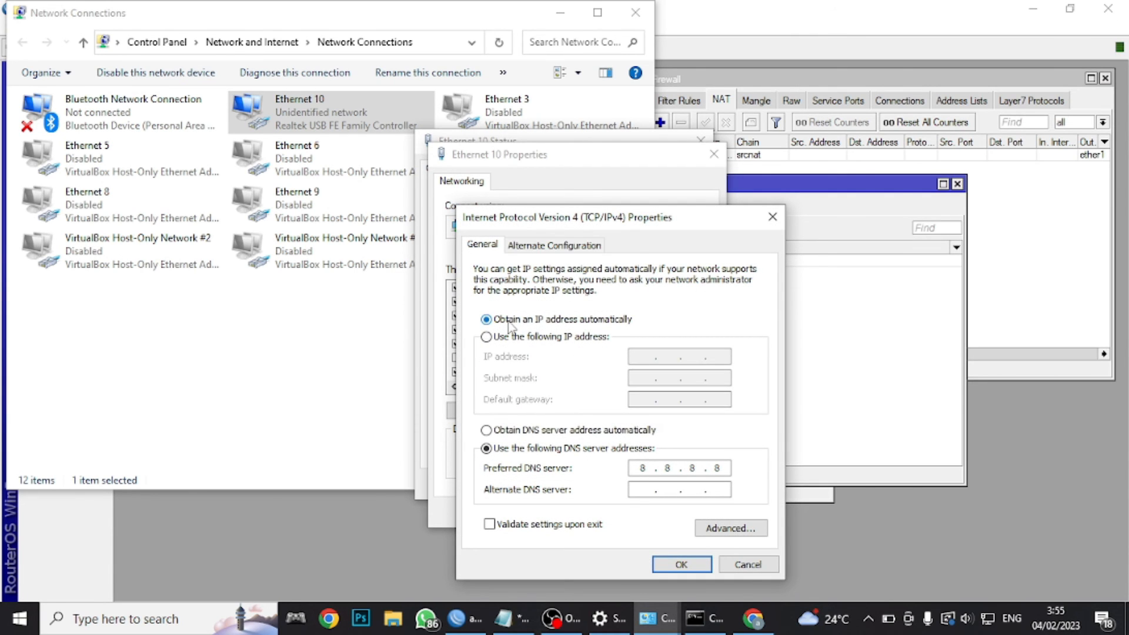
left_click(499, 433)
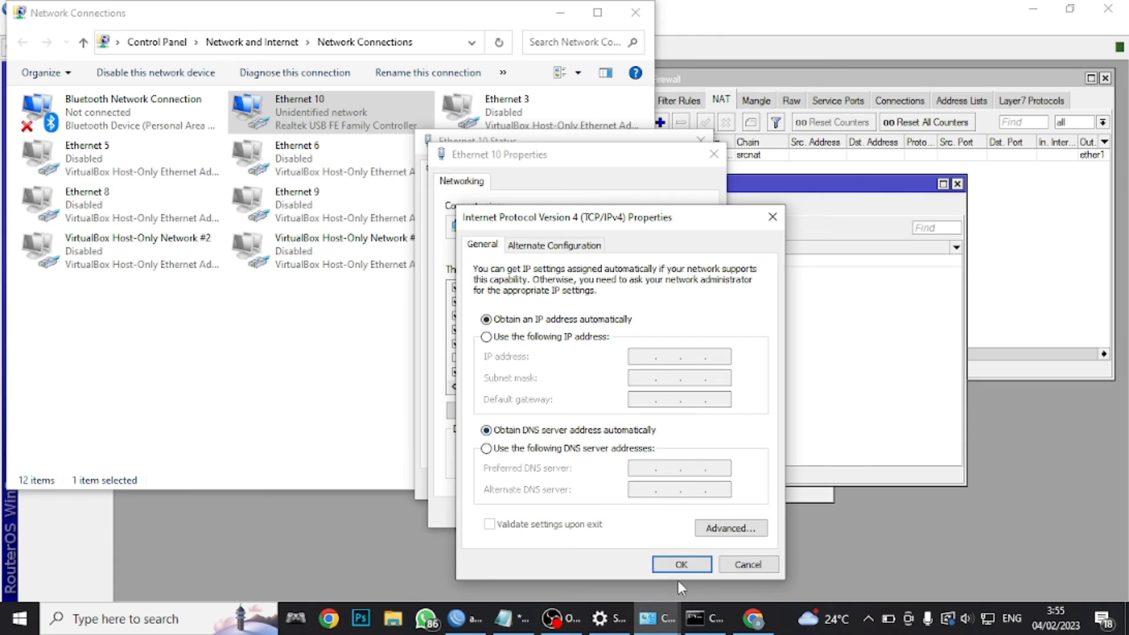
left_click(681, 565)
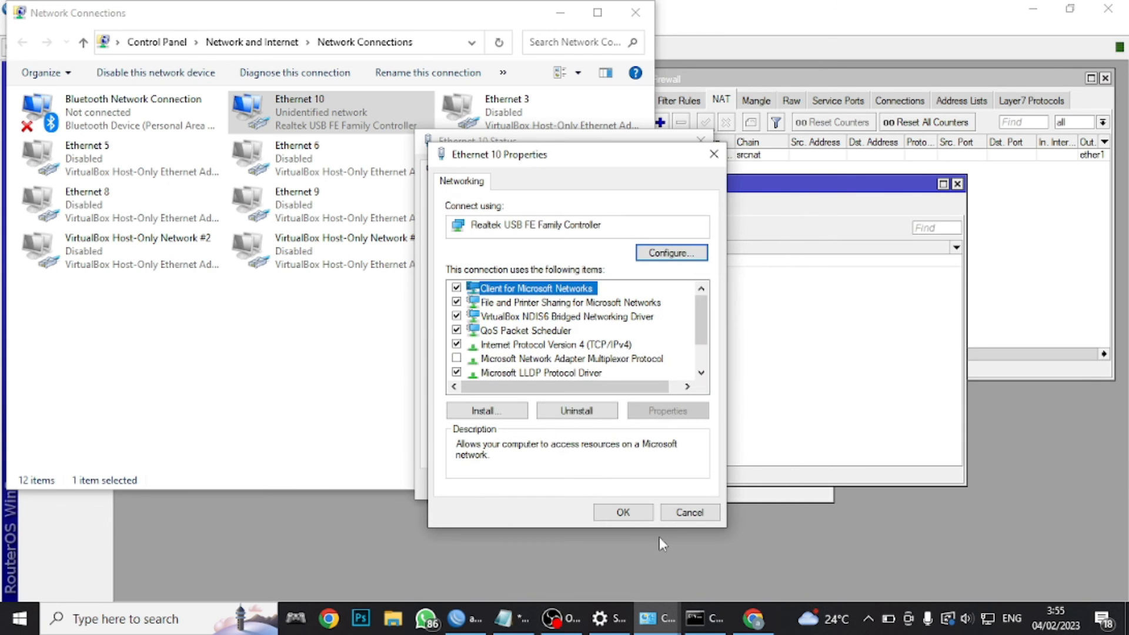
left_click(625, 514)
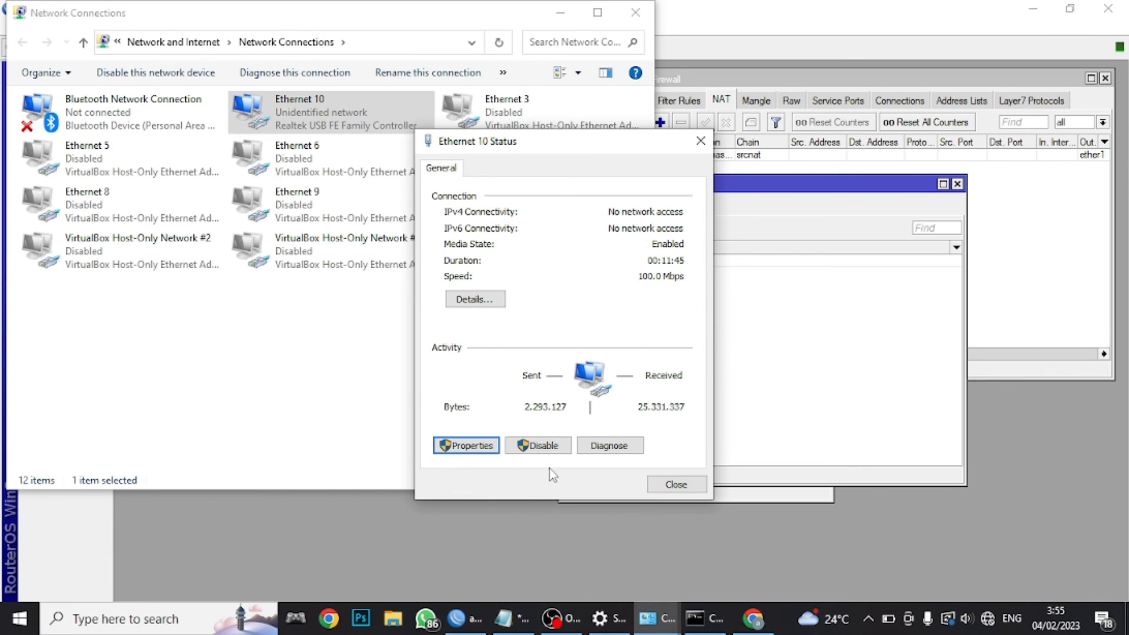
Check the Ethernet 10 connection details and test the connection in Command Prompt with ping 192.168.99.1 and ping 8.8.8.8
left_click(471, 298)
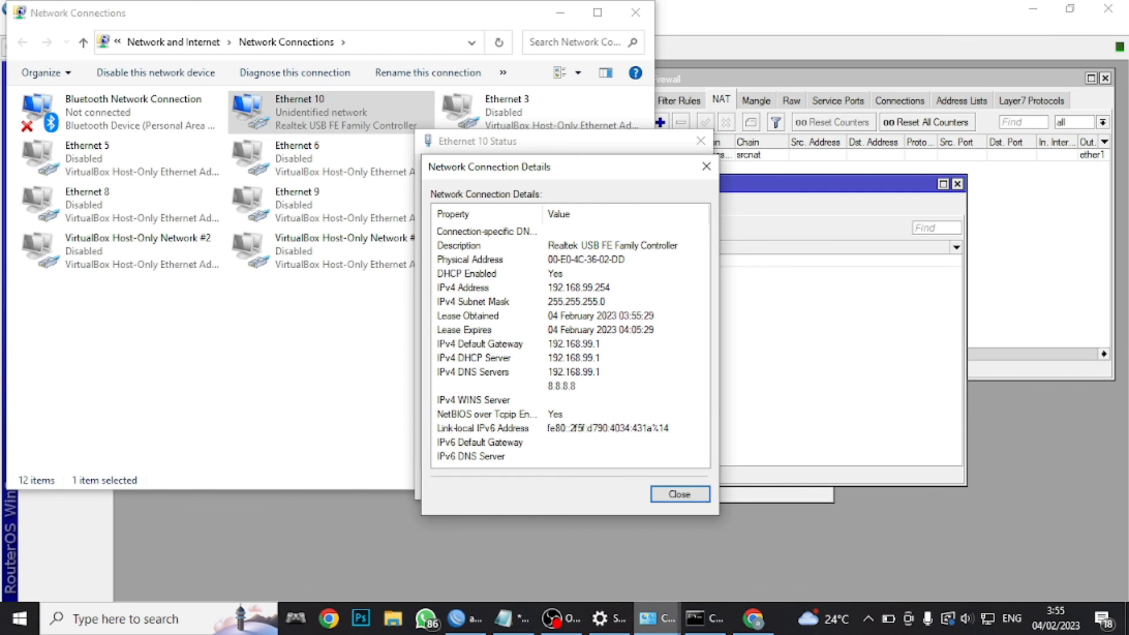
left_click(716, 627)
key("Up")
key("Up")
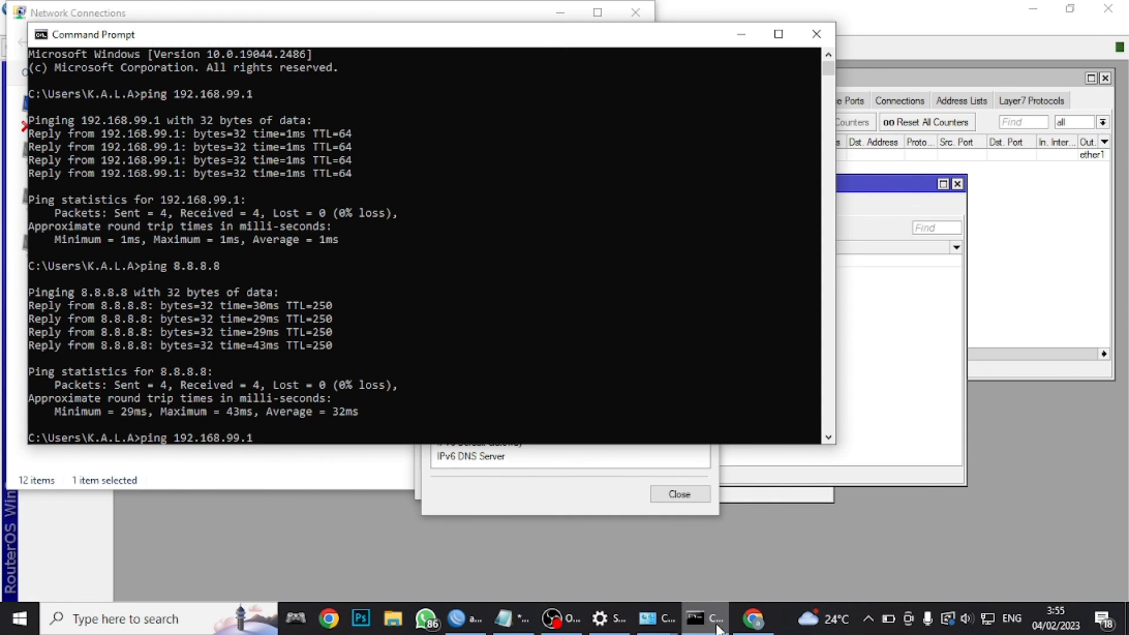
key("Return")
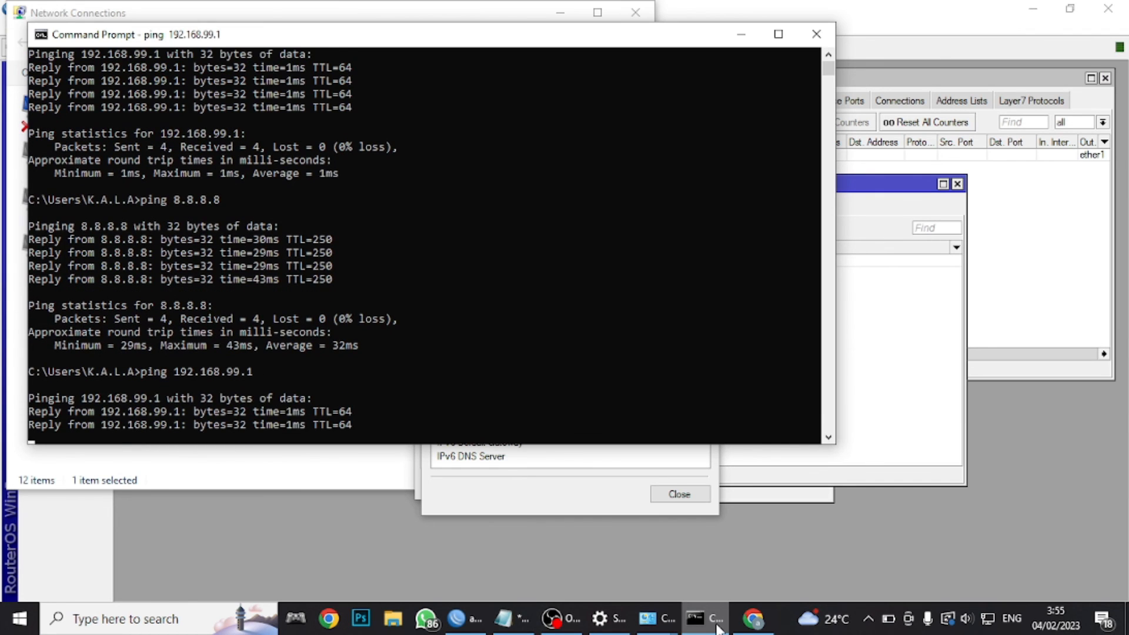
key("ctrl+c")
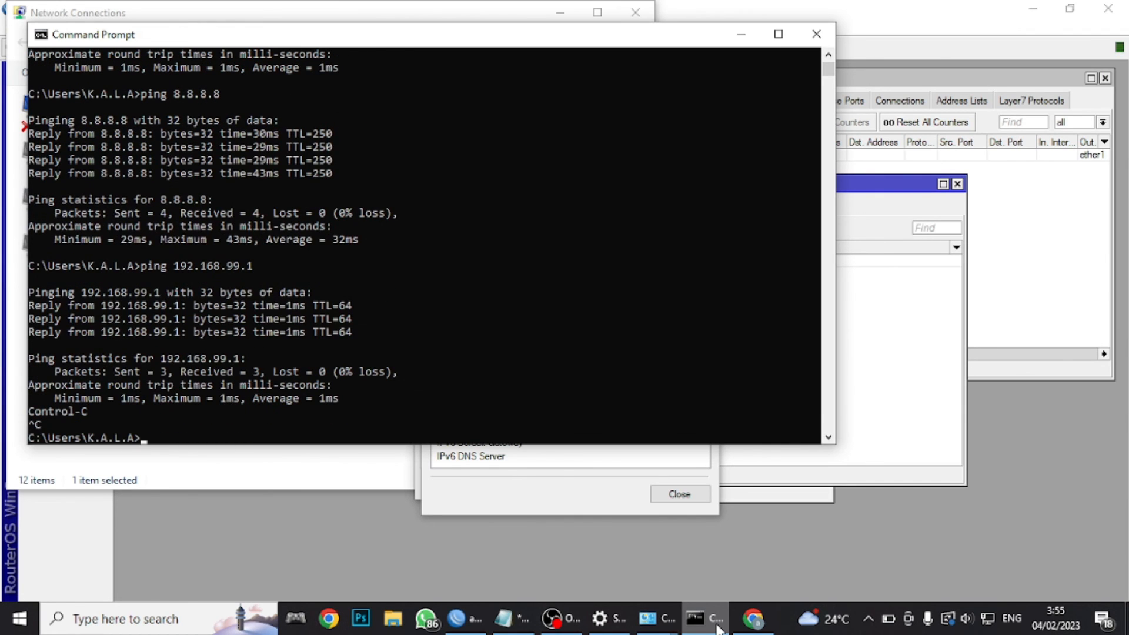
key("Up")
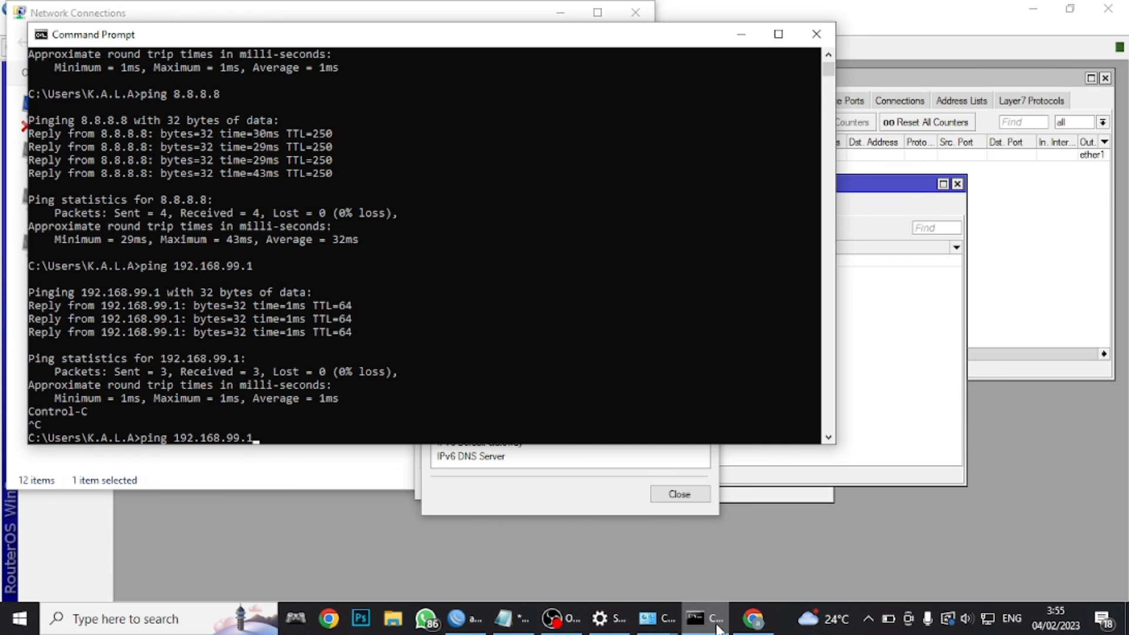
key("Up")
key("Return")
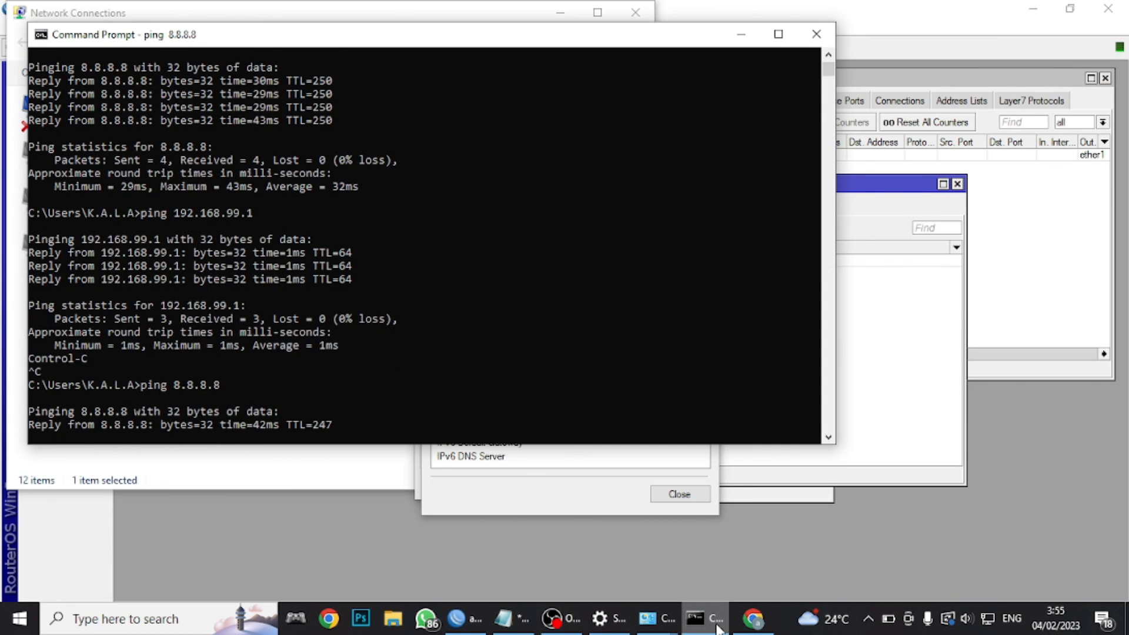
key("ctrl+c")
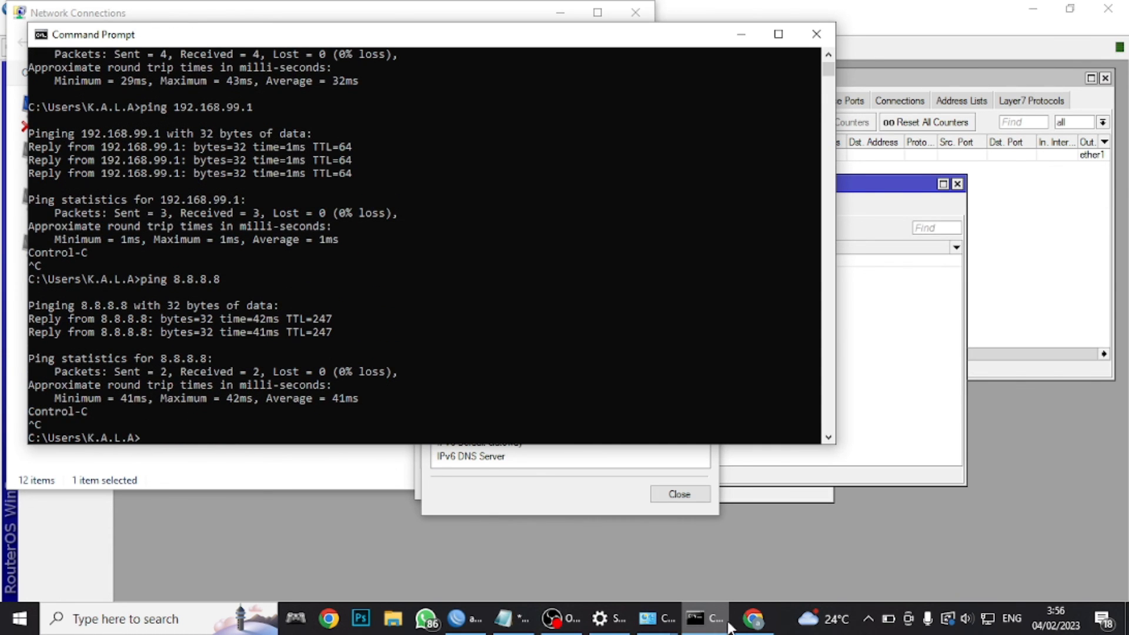
Switch to Chrome, reload mikrotik.com to test web access with the automatic address, and minimise the browser
left_click(753, 619)
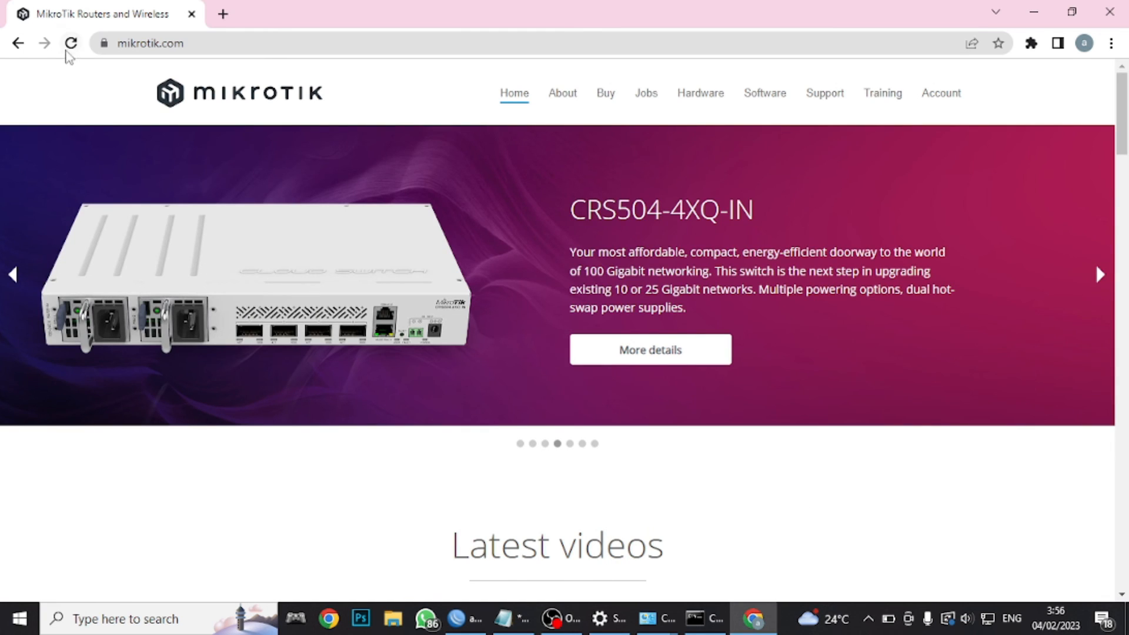
left_click(71, 45)
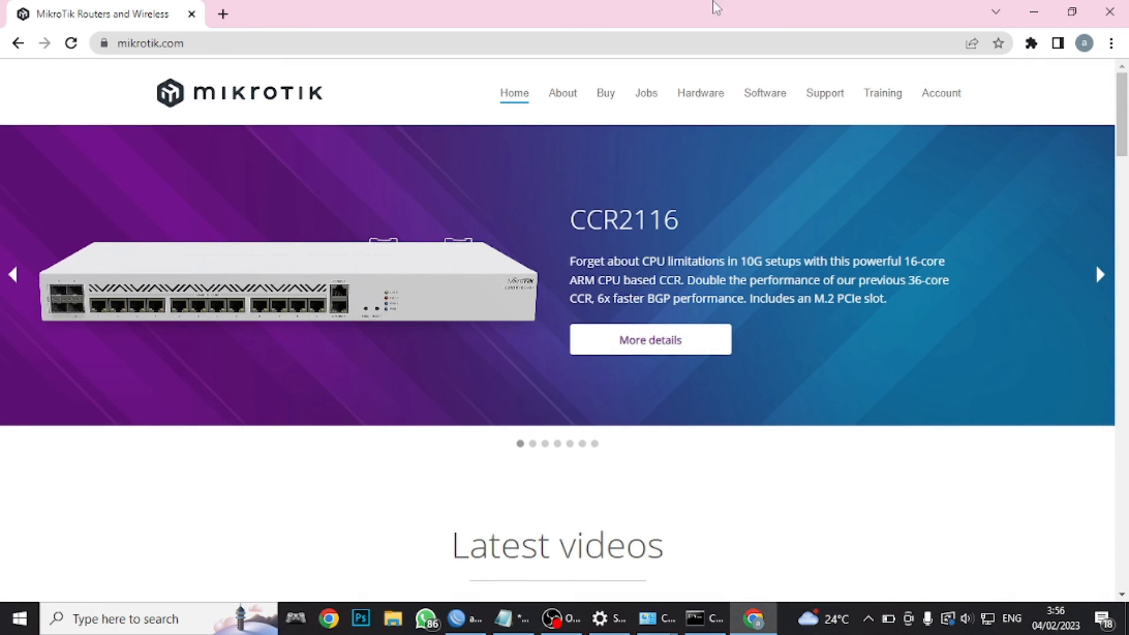
left_click(1035, 10)
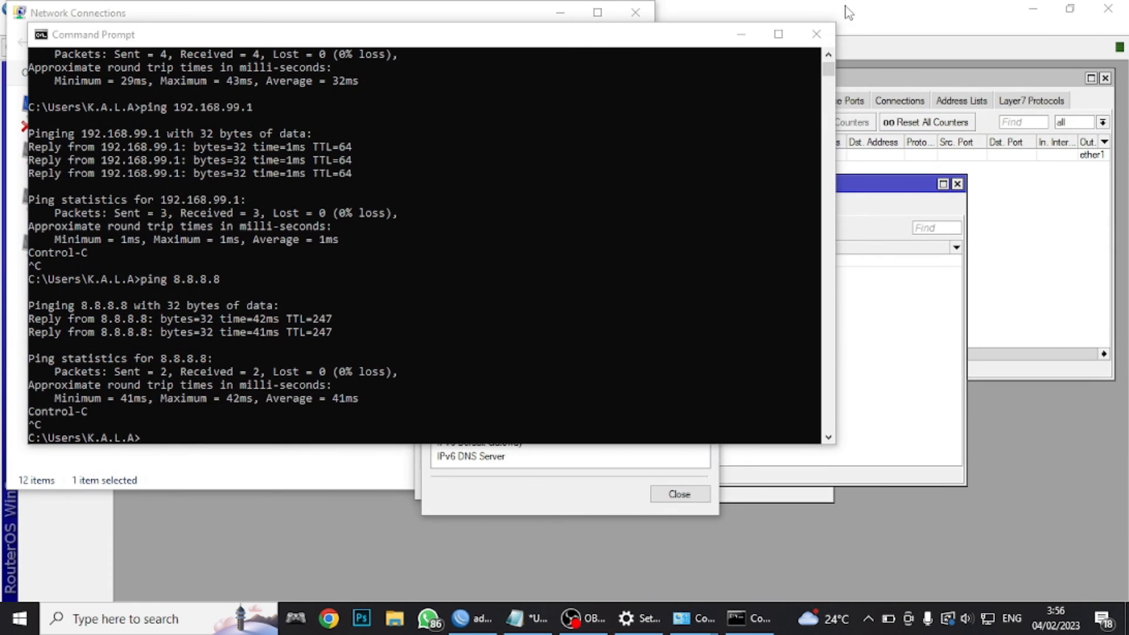
Close Command Prompt, Network Connections, the Ethernet 10 dialogs and the DHCP Server window, and place the Address List window below the Route List
left_click(815, 41)
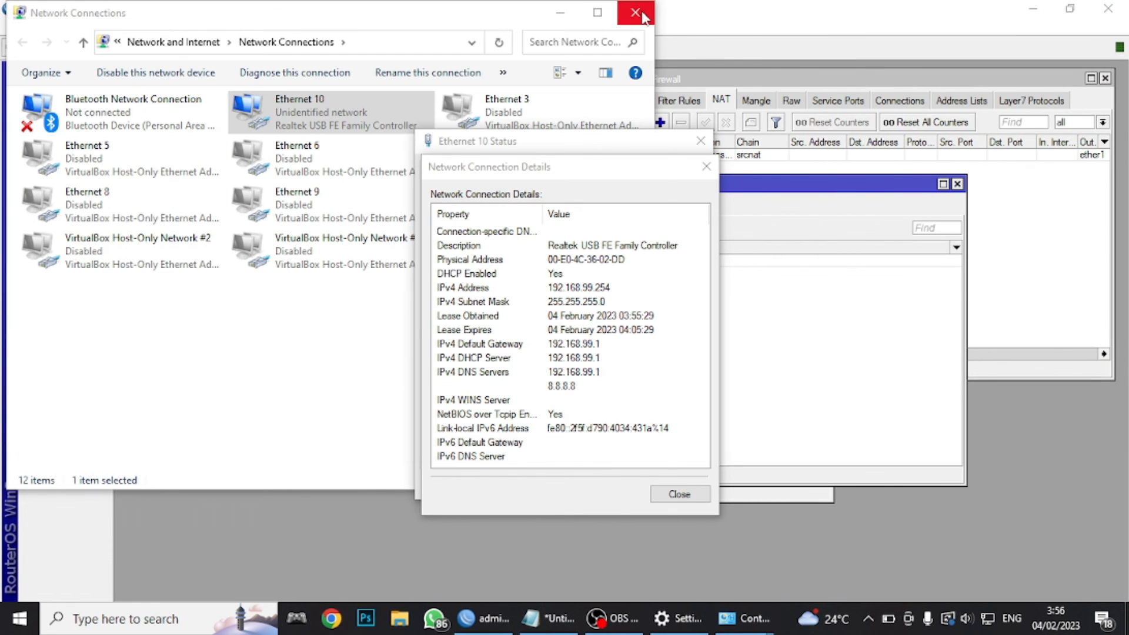
left_click(635, 12)
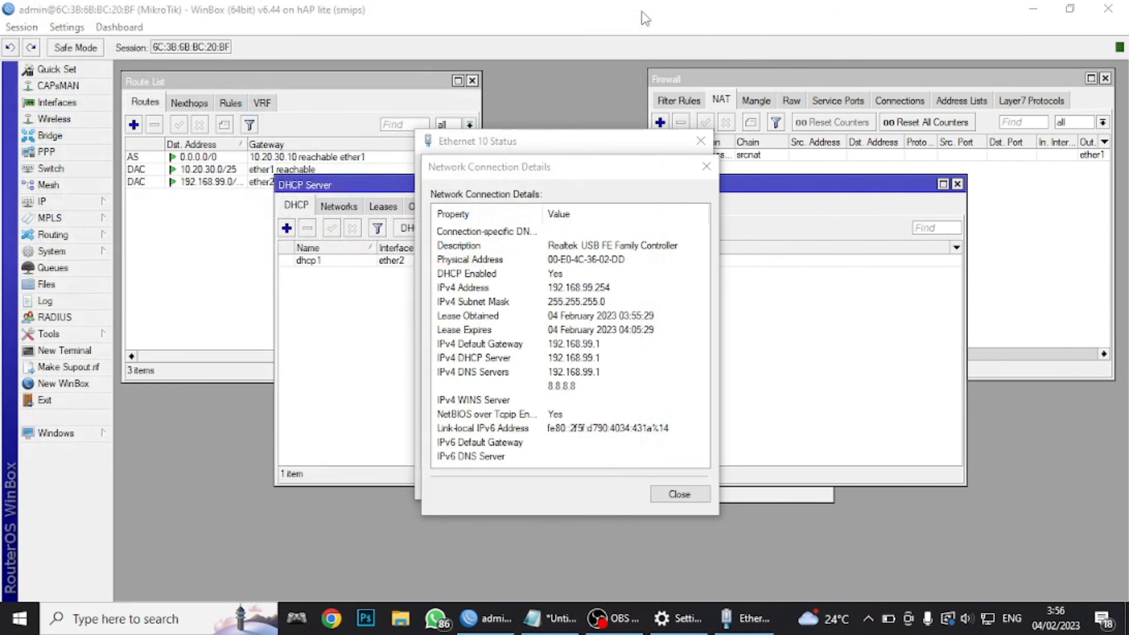
left_click(706, 167)
left_click(700, 141)
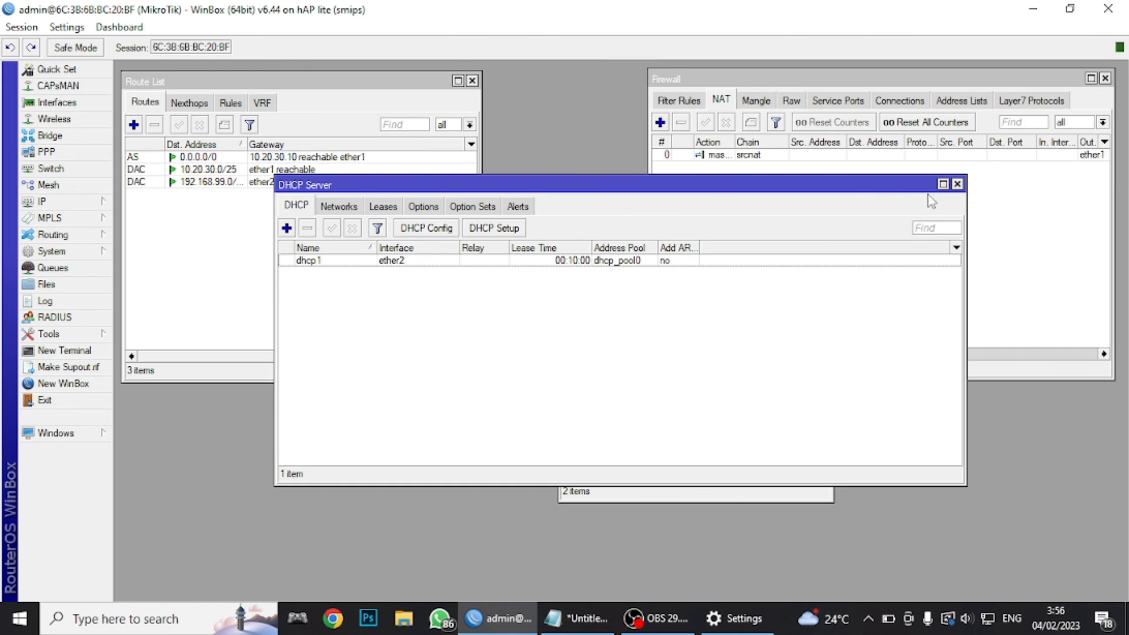
left_click(958, 184)
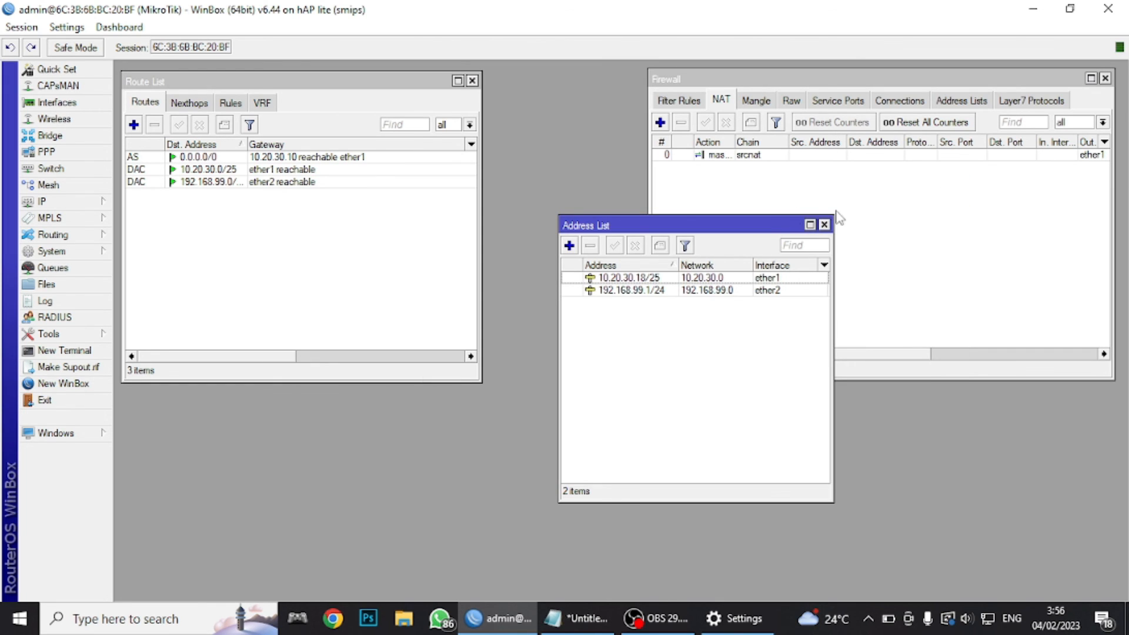
left_click_drag(773, 225, 336, 404)
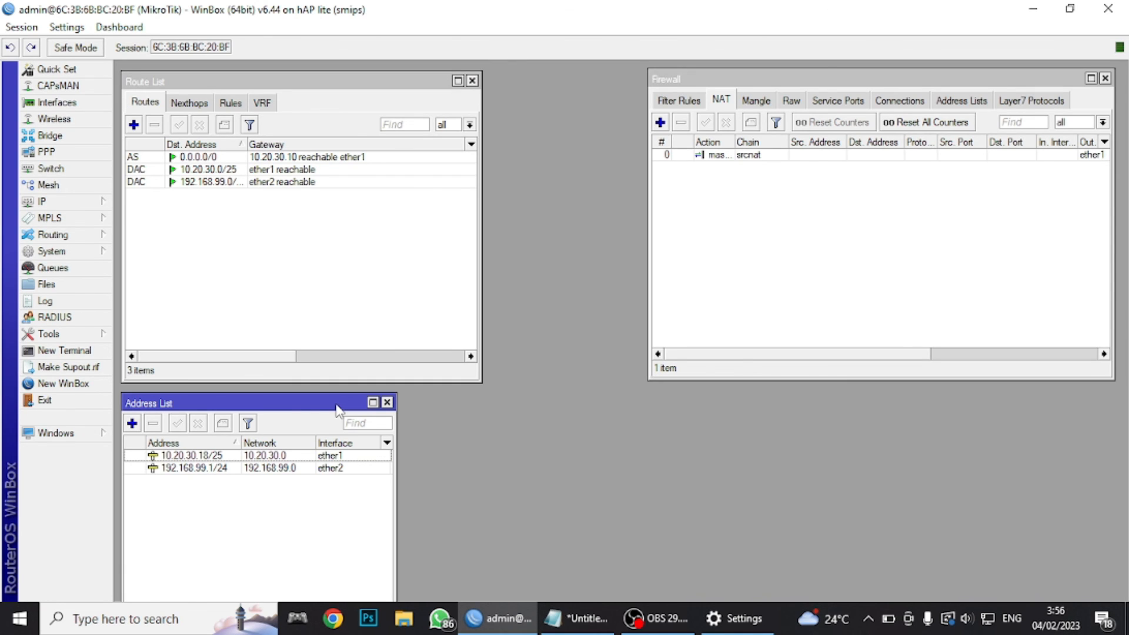
left_click(656, 618)
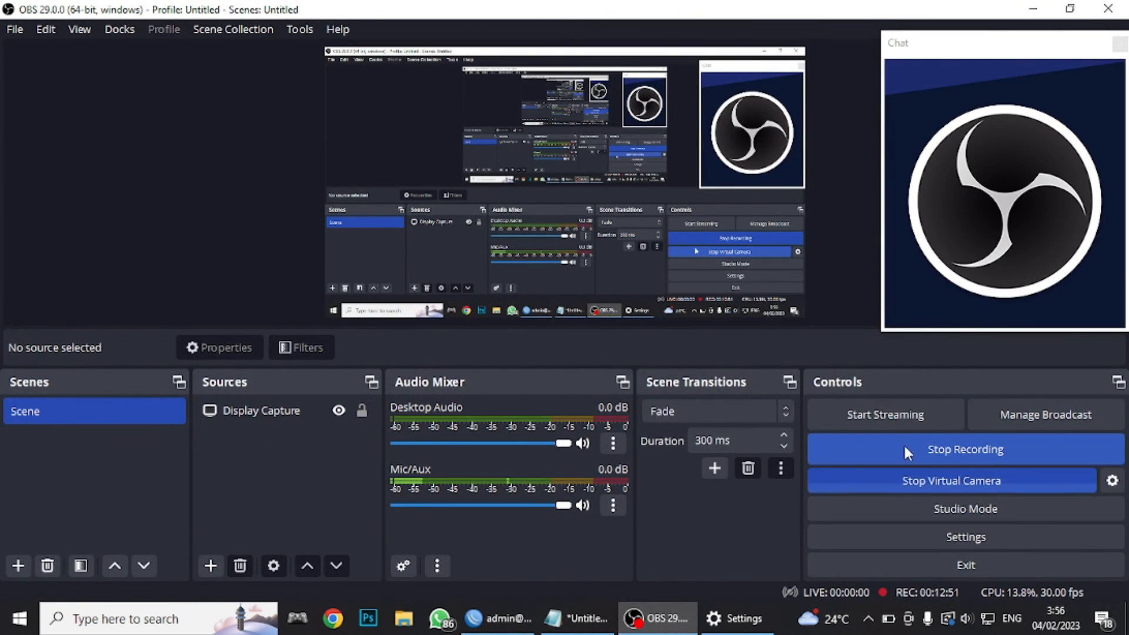